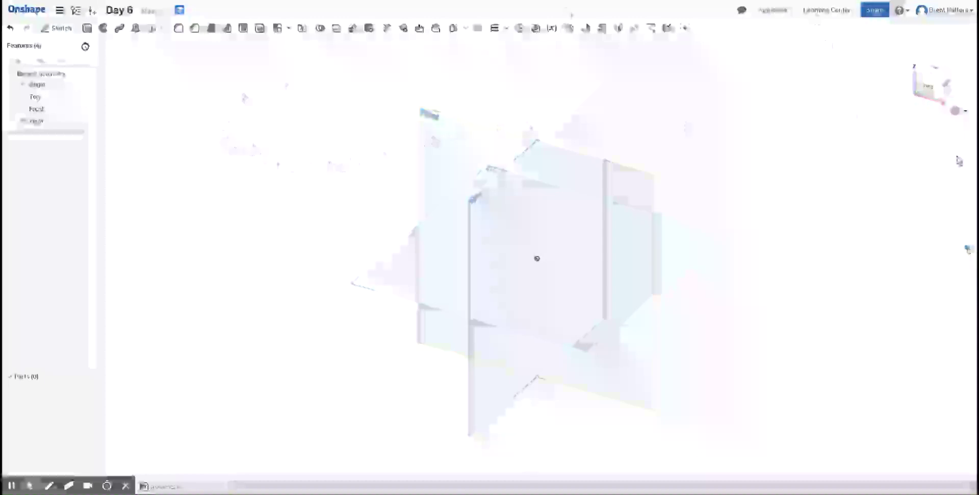
# Open a new sketch on the Front plane and view it normal to the screen
pyautogui.click(445, 133)
pyautogui.click(56, 28)
pyautogui.press('n')
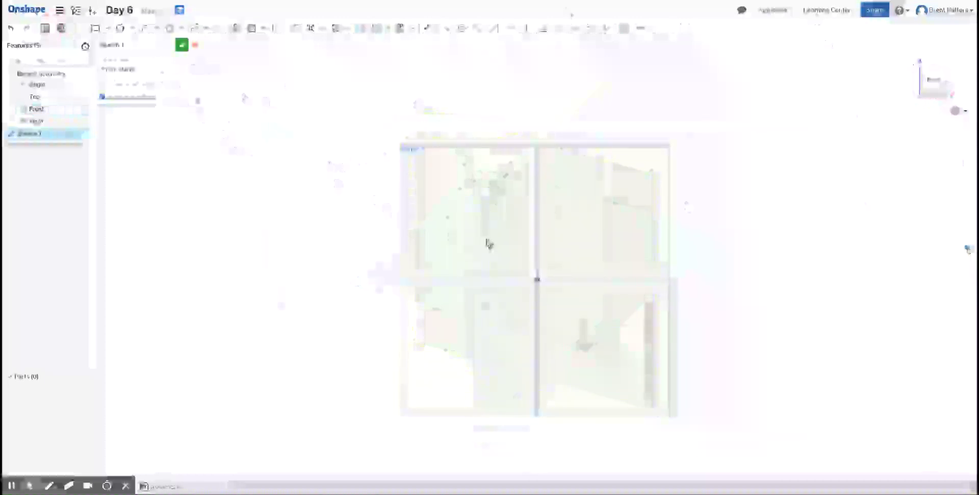
# Start a line at the origin, then cancel it and pan the sketch view down
pyautogui.click(79, 28)
pyautogui.click(536, 280)
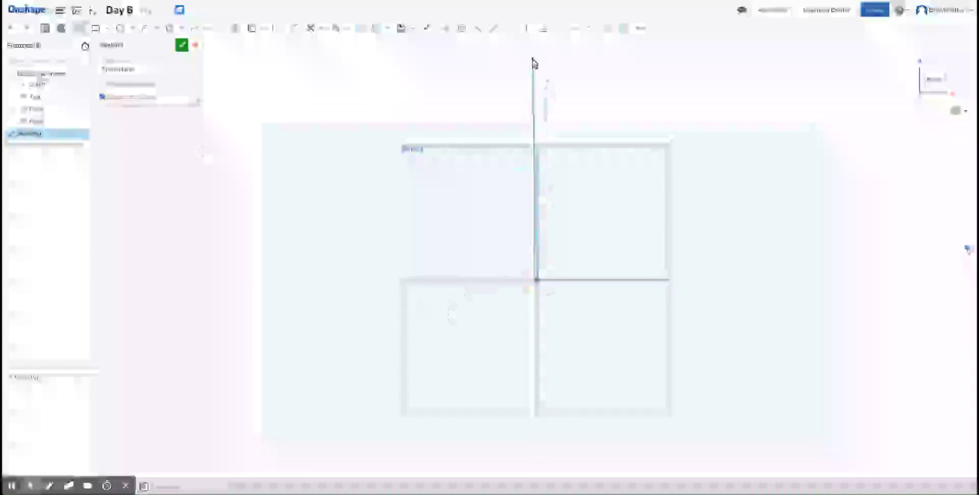
pyautogui.scroll(-1, 538, 71)
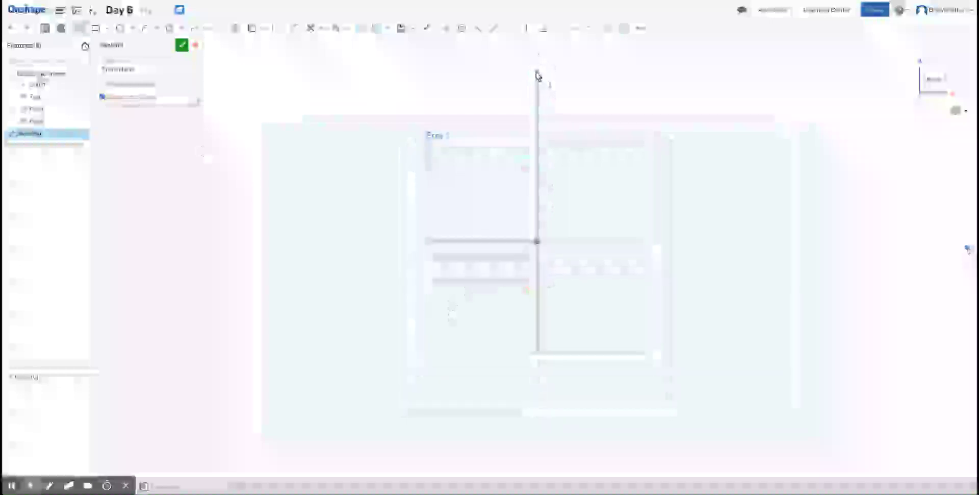
pyautogui.press('Escape')
pyautogui.moveTo(563, 77)
pyautogui.mouseDown(button='middle')
pyautogui.moveTo(566, 154)
pyautogui.moveTo(571, 117)
pyautogui.mouseUp(button='middle')
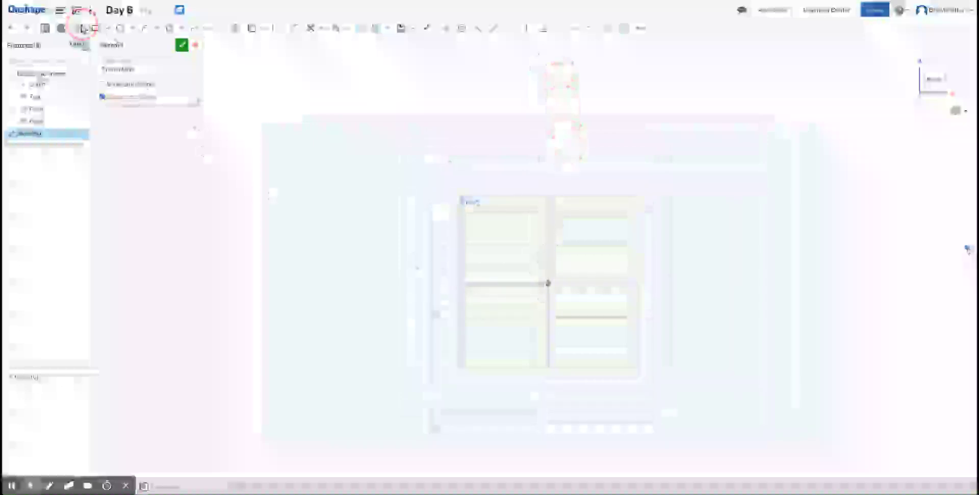
# Draw a closed six-line L profile starting and ending at the sketch origin
pyautogui.click(82, 28)
pyautogui.click(547, 282)
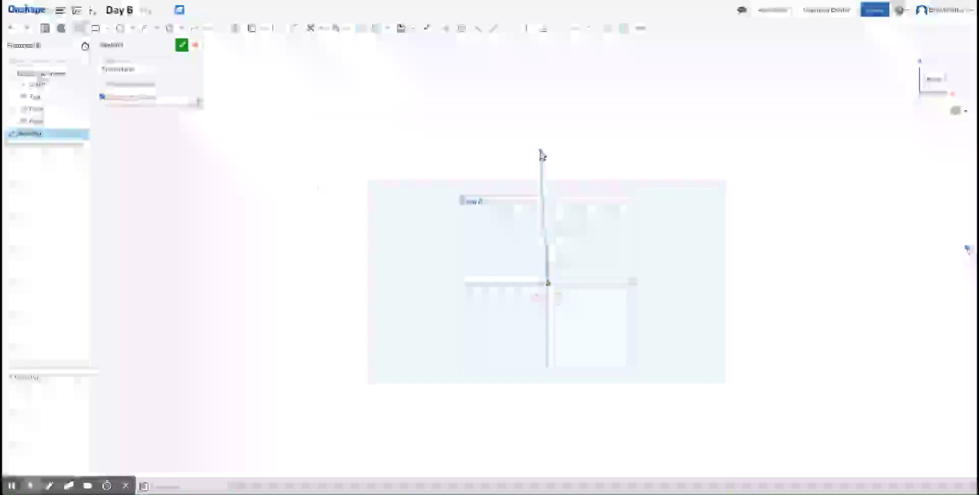
pyautogui.click(547, 96)
pyautogui.click(512, 97)
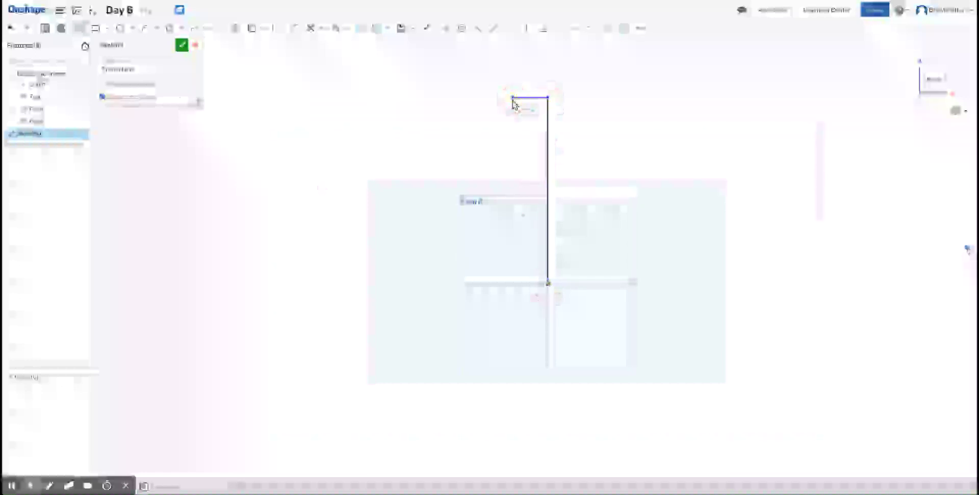
pyautogui.click(513, 253)
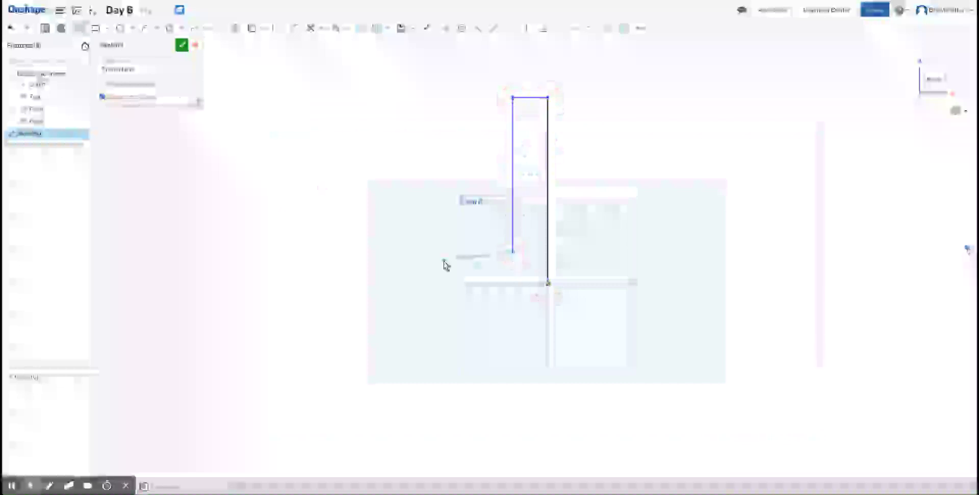
pyautogui.click(425, 252)
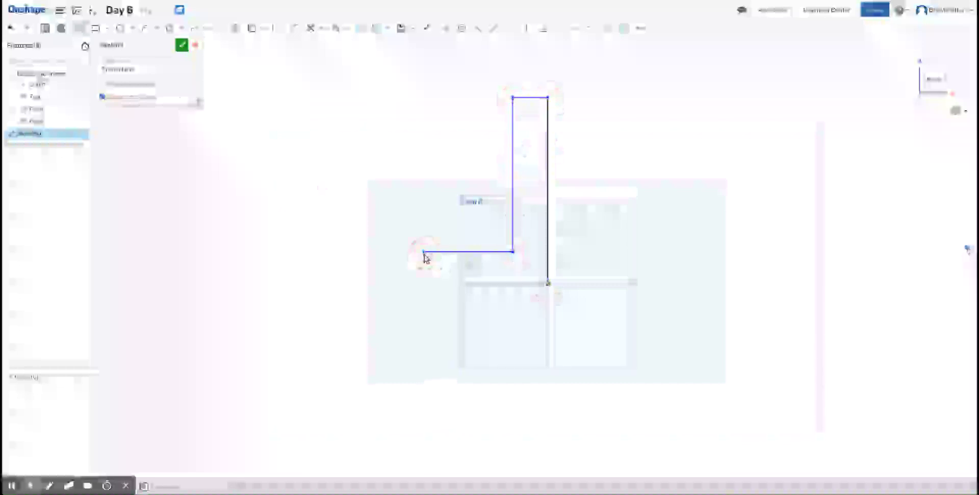
pyautogui.click(425, 283)
pyautogui.click(548, 283)
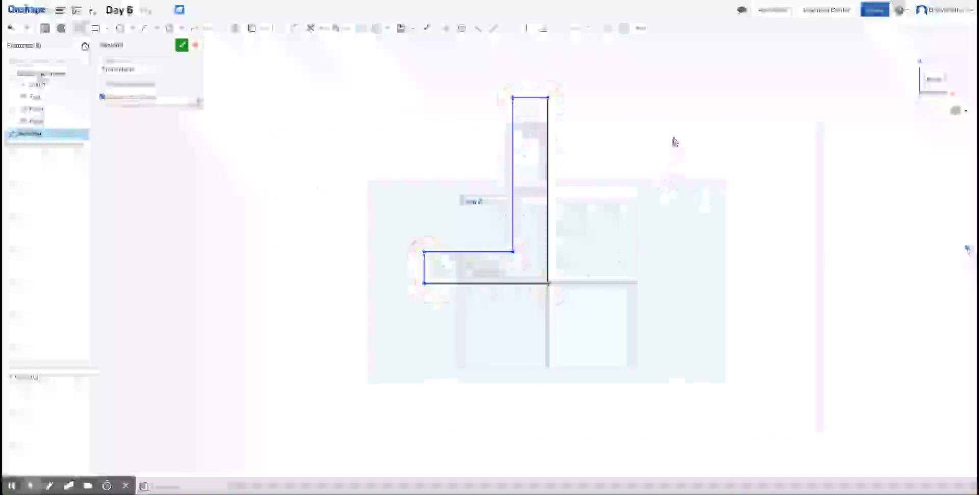
pyautogui.press('Escape')
# Dimension the L with base width 3, height 6 and arm thickness 1, then finish the sketch
pyautogui.click(508, 286)
pyautogui.click(507, 361)
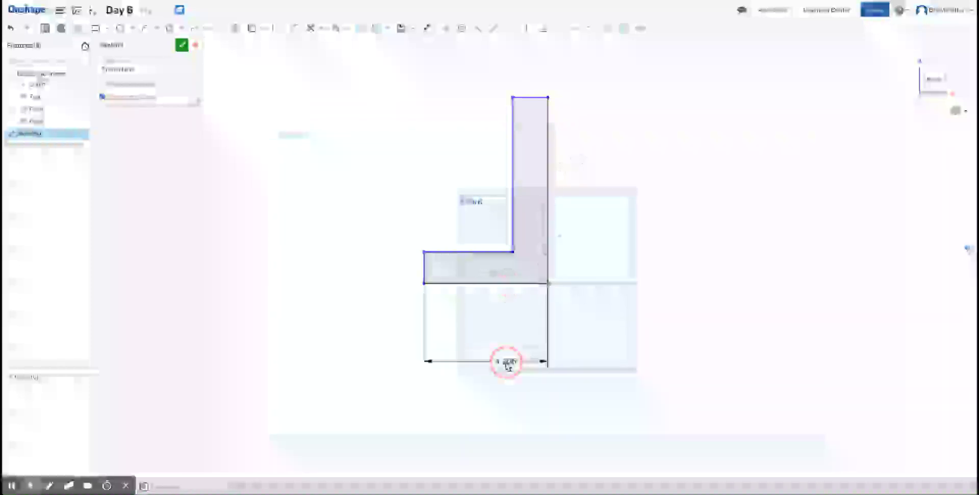
pyautogui.write('3')
pyautogui.press('Return')
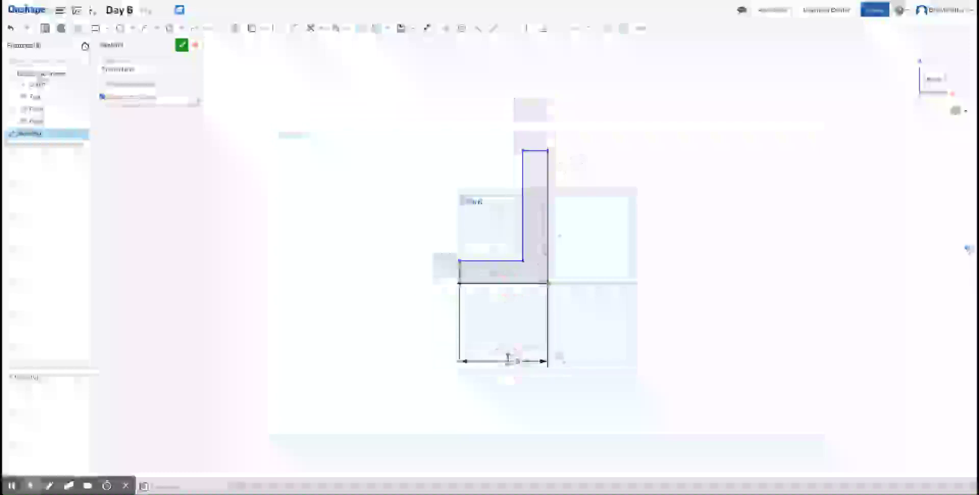
pyautogui.click(548, 236)
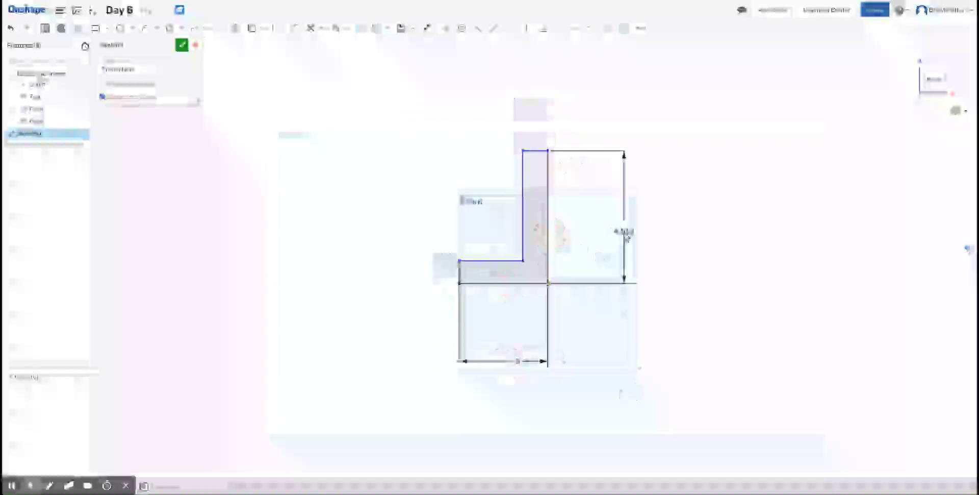
pyautogui.click(626, 231)
pyautogui.write('6')
pyautogui.press('Return')
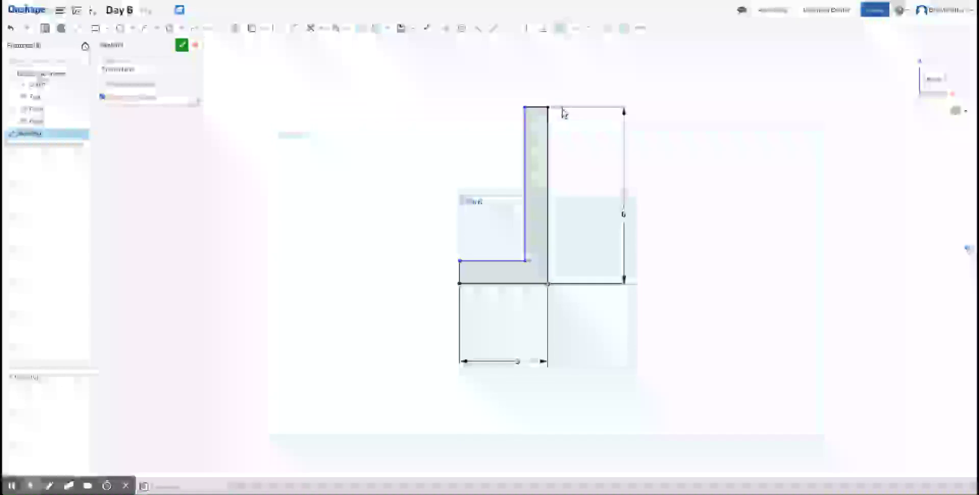
pyautogui.click(539, 109)
pyautogui.click(539, 77)
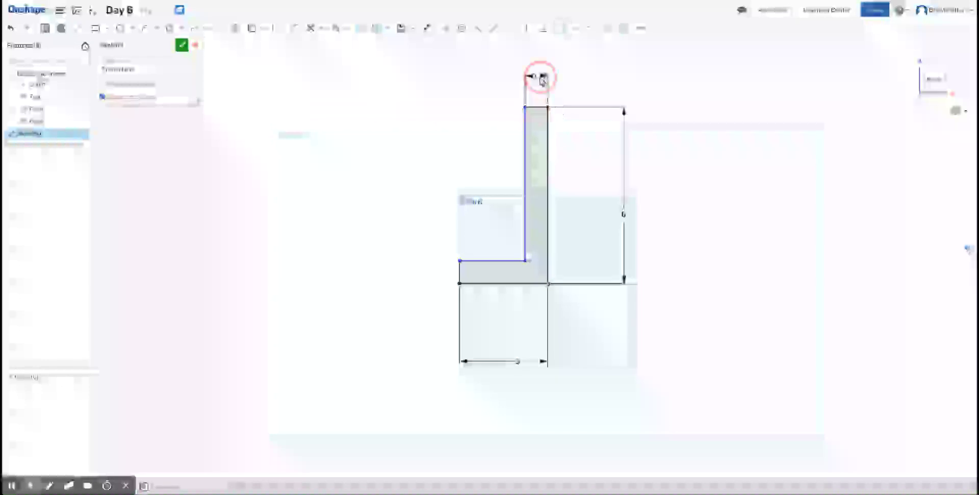
pyautogui.write('1')
pyautogui.press('Return')
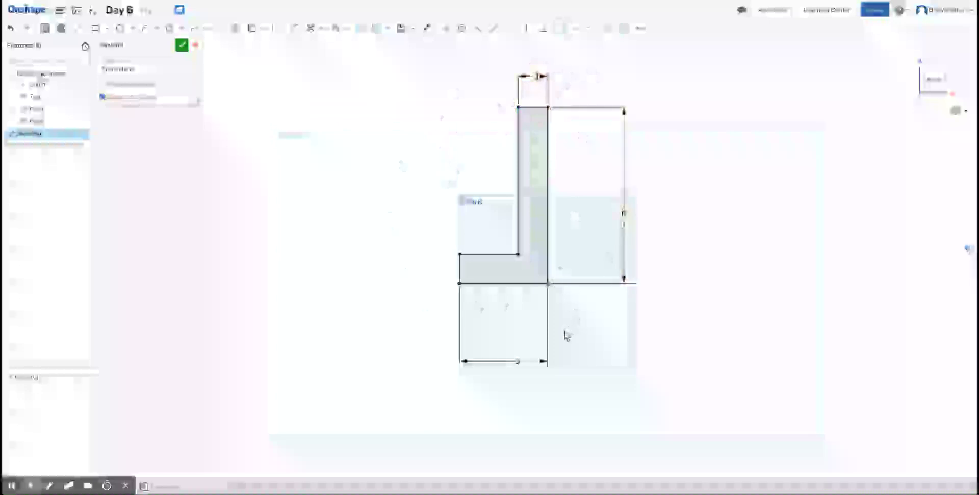
pyautogui.click(182, 47)
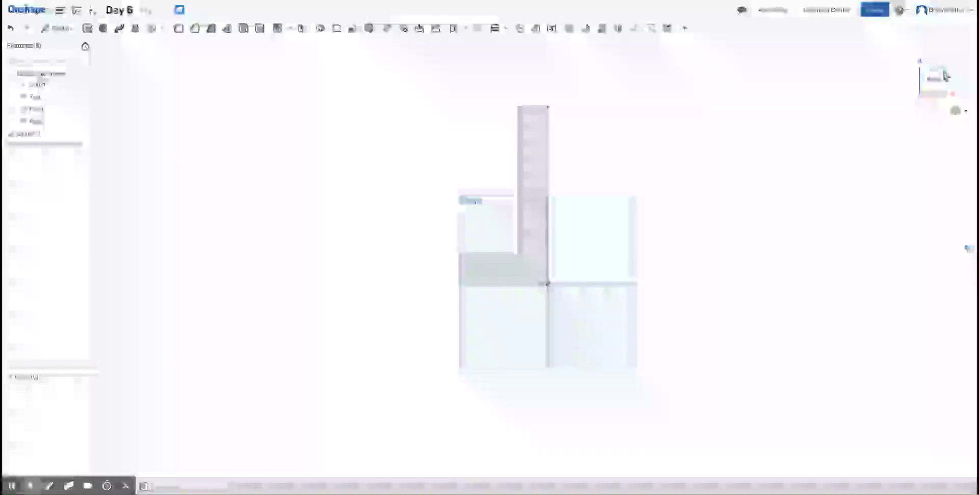
# From an isometric view, extrude the L profile symmetrically to a depth of 4
pyautogui.click(944, 92)
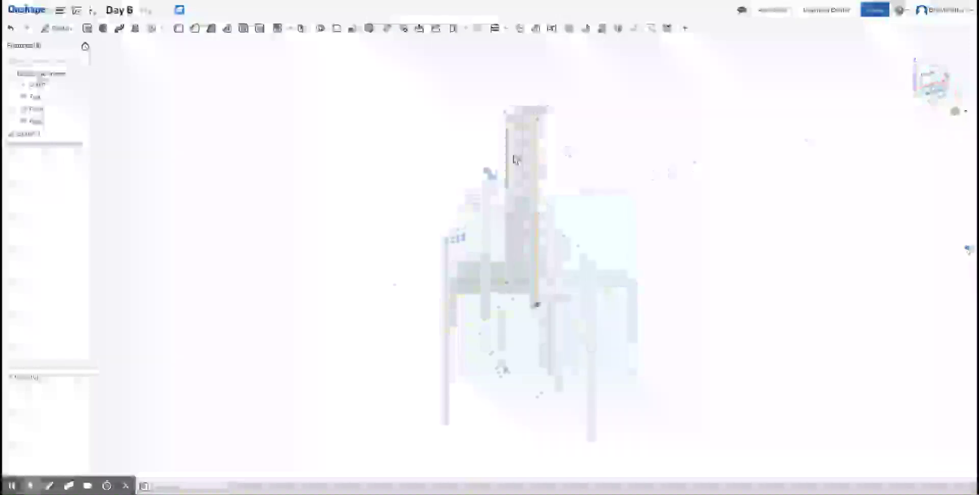
pyautogui.click(86, 30)
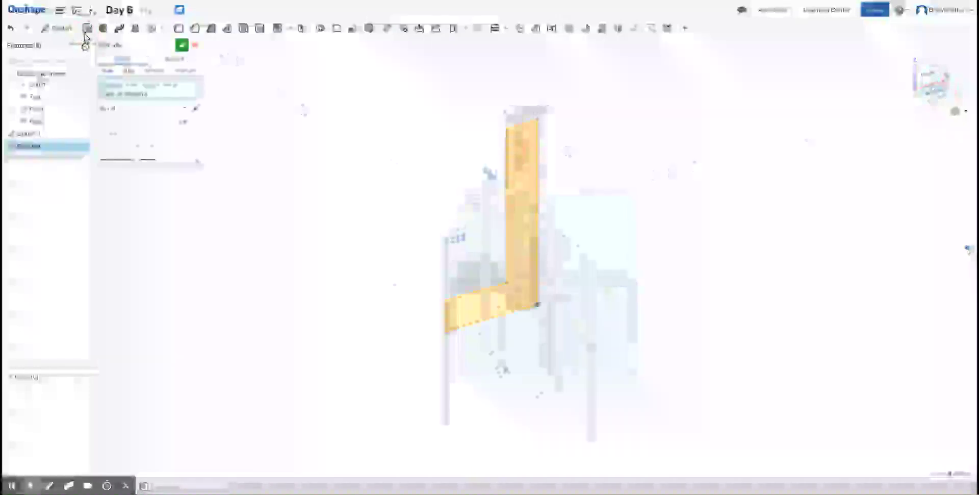
pyautogui.click(153, 110)
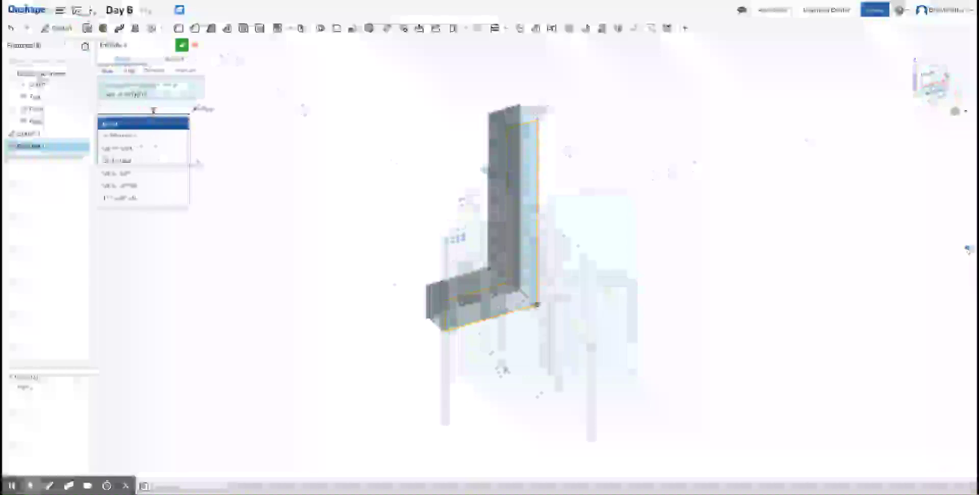
pyautogui.click(156, 136)
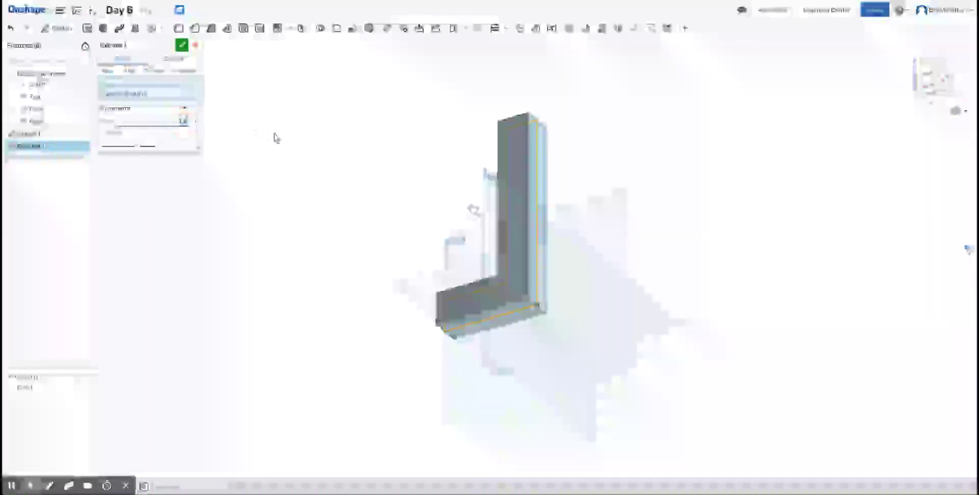
pyautogui.write('4')
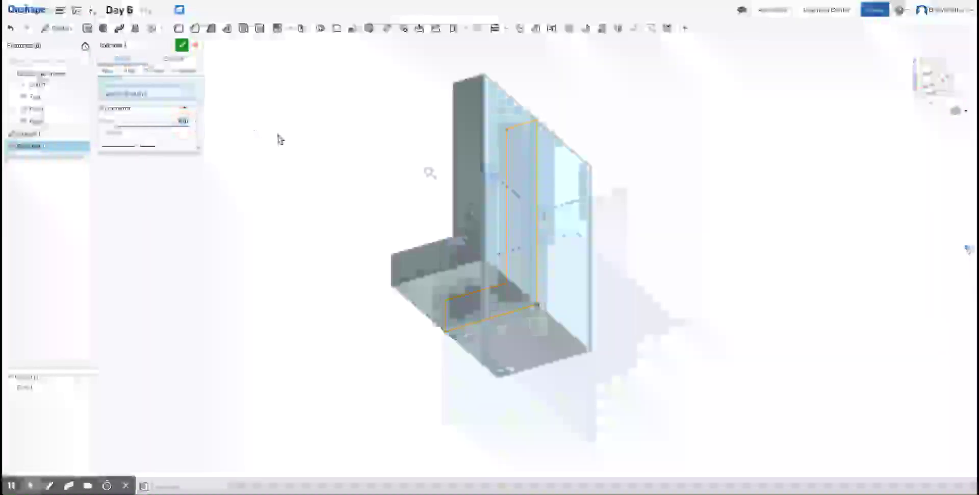
pyautogui.click(401, 162)
pyautogui.moveTo(400, 162); pyautogui.dragTo(421, 253, button='right')
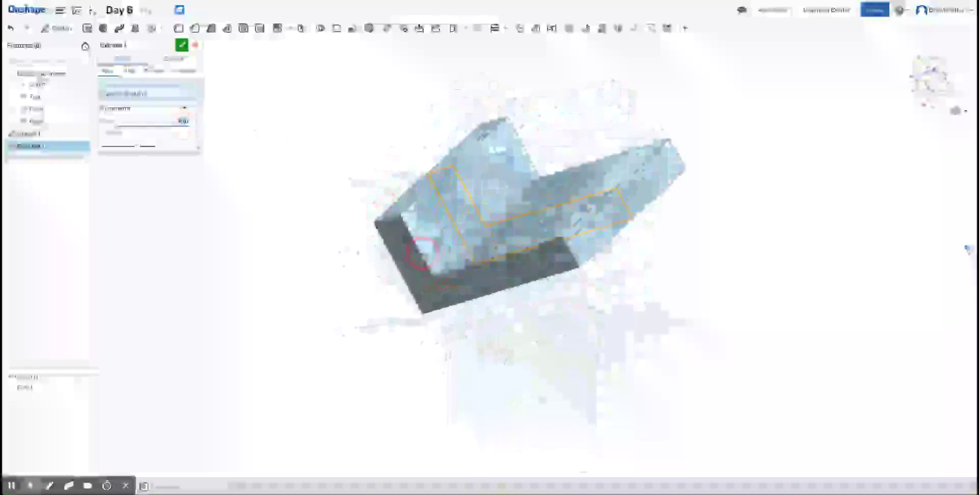
pyautogui.click(181, 45)
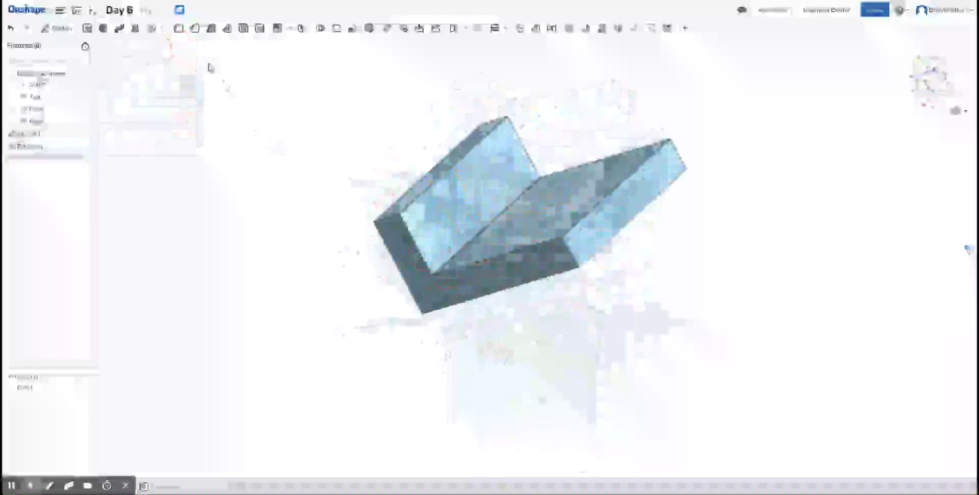
# Reorient the view to look at the bracket's upright face
pyautogui.click(943, 93)
pyautogui.click(919, 76)
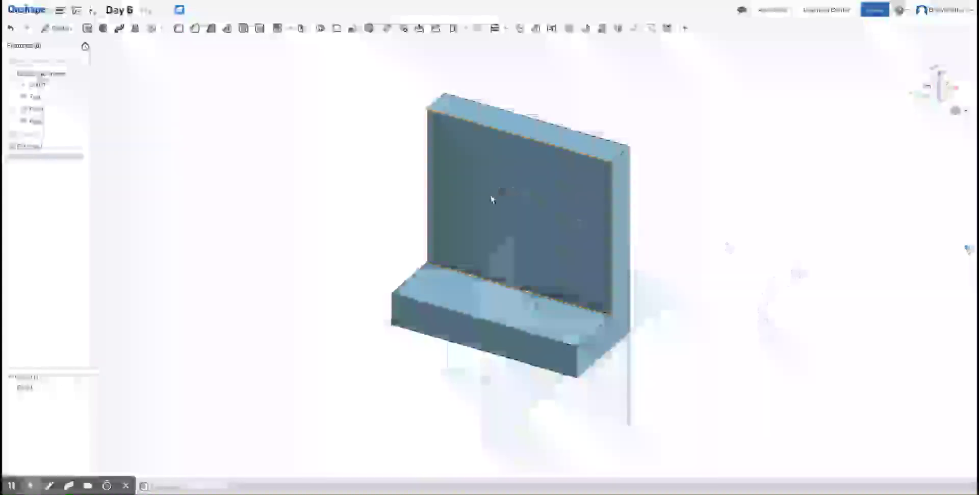
pyautogui.moveTo(775, 219); pyautogui.dragTo(542, 186, button='right')
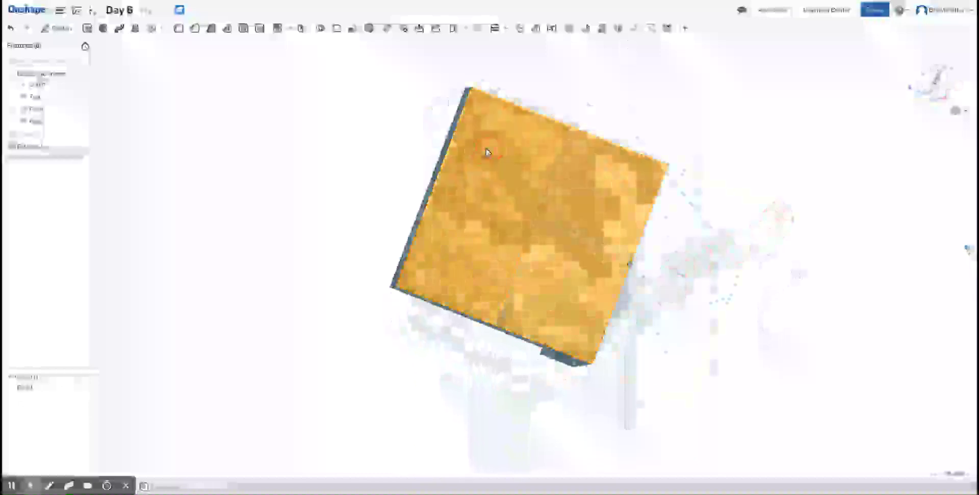
# Open a sketch on the upright face and draw a circle, undoing it after it snaps to the top edge
pyautogui.click(59, 29)
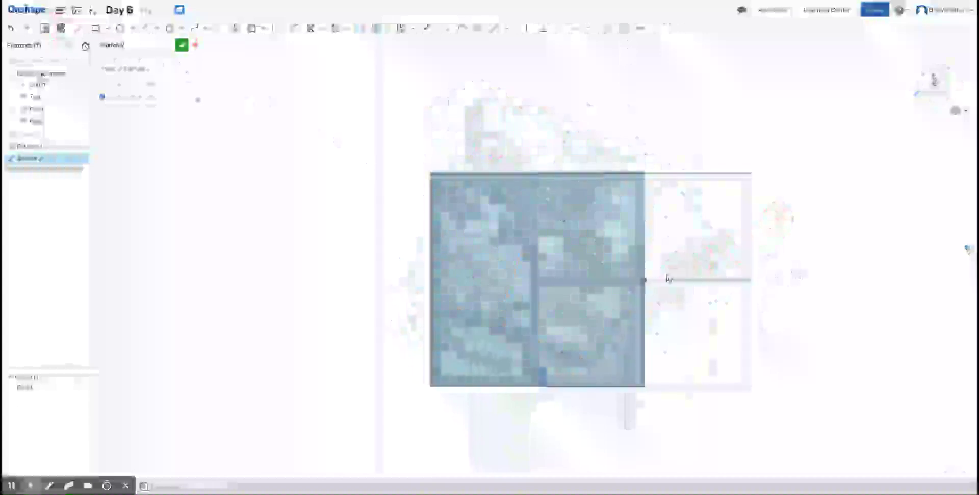
pyautogui.click(952, 57)
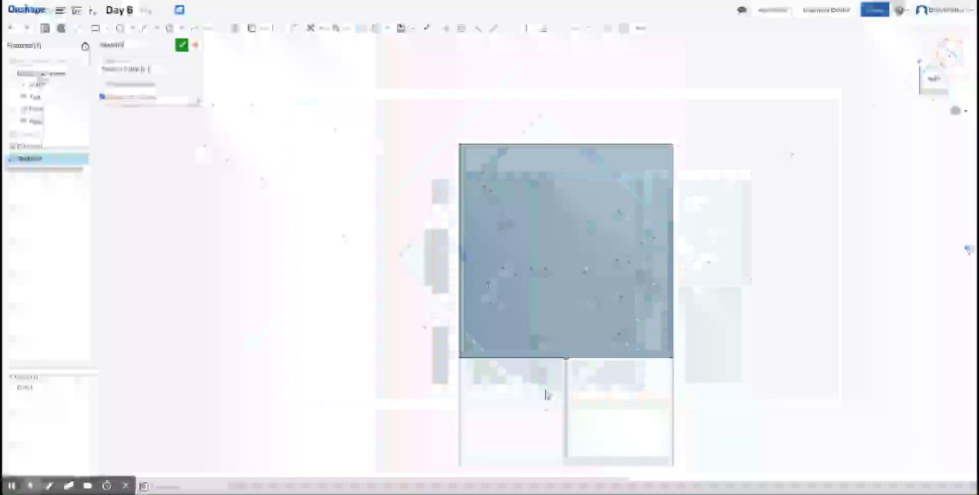
pyautogui.click(119, 28)
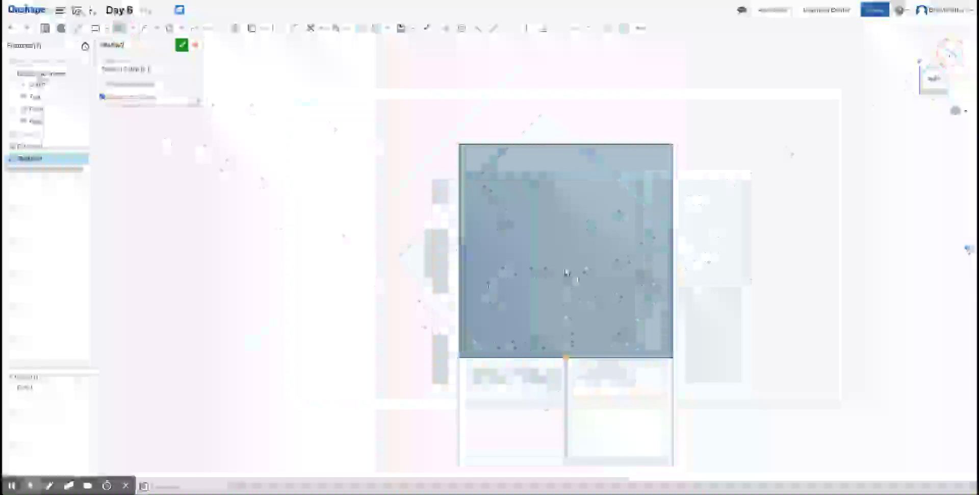
pyautogui.click(565, 211)
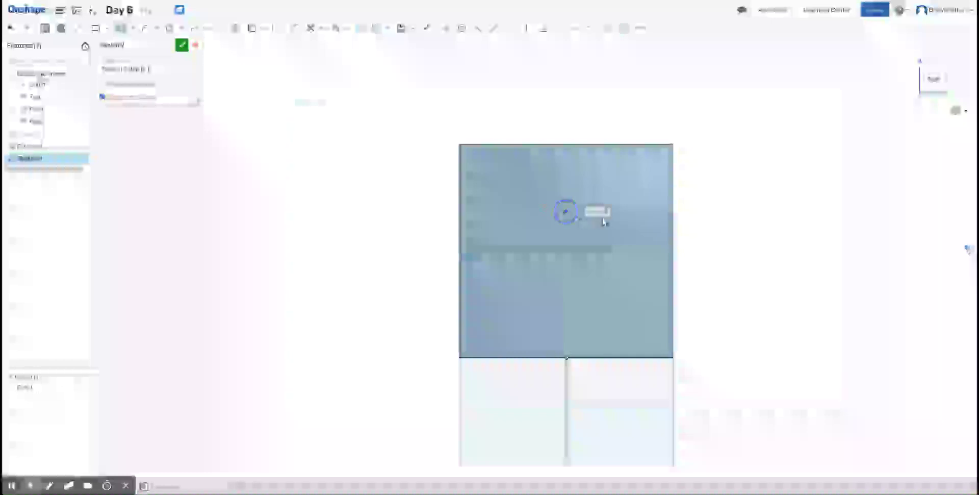
pyautogui.click(578, 213)
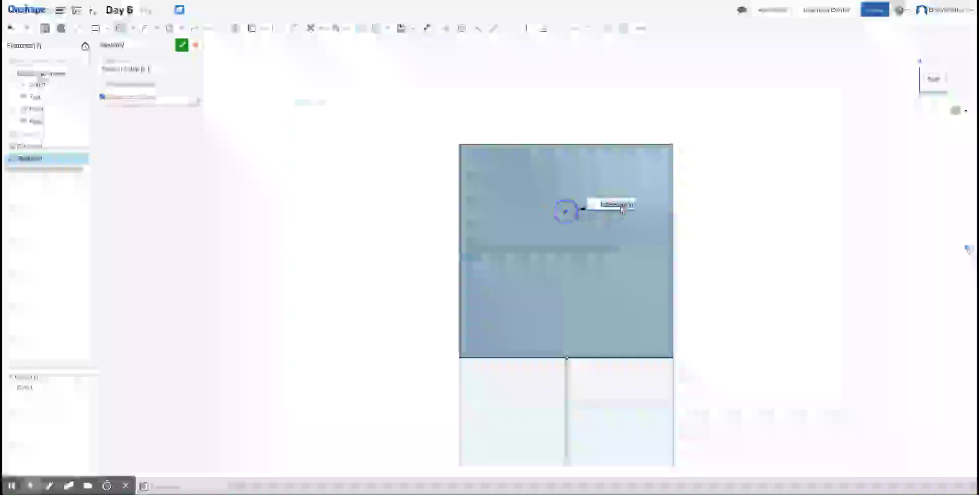
pyautogui.press('Return')
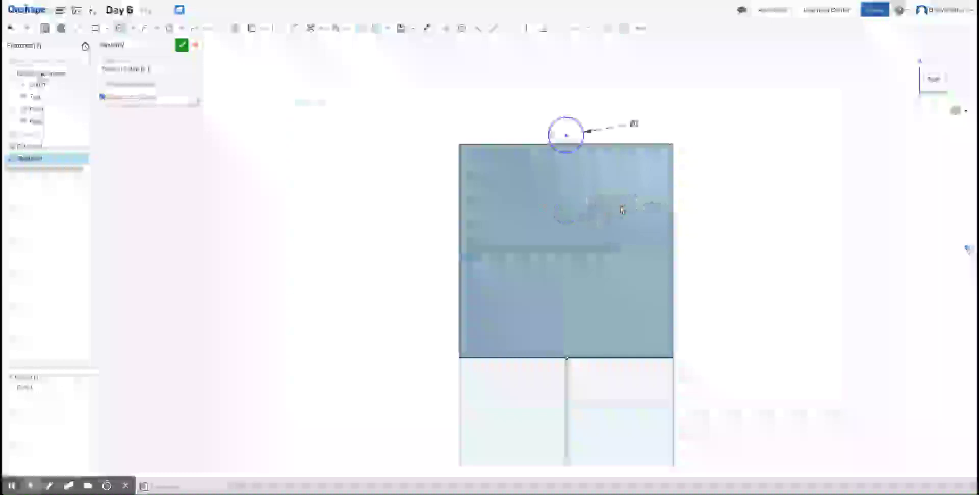
pyautogui.hotkey('ctrl', 'z')
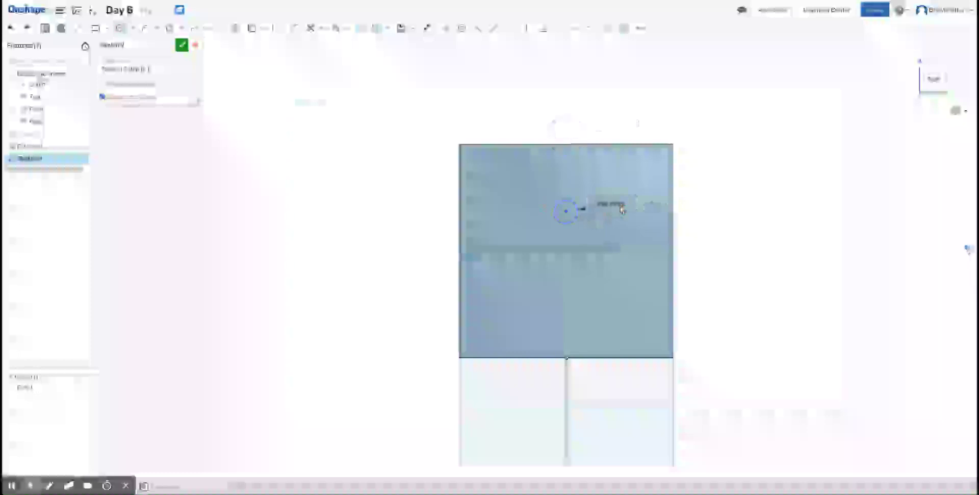
# Redraw the circle centred on a vertical line from the bottom edge's midpoint
pyautogui.click(120, 28)
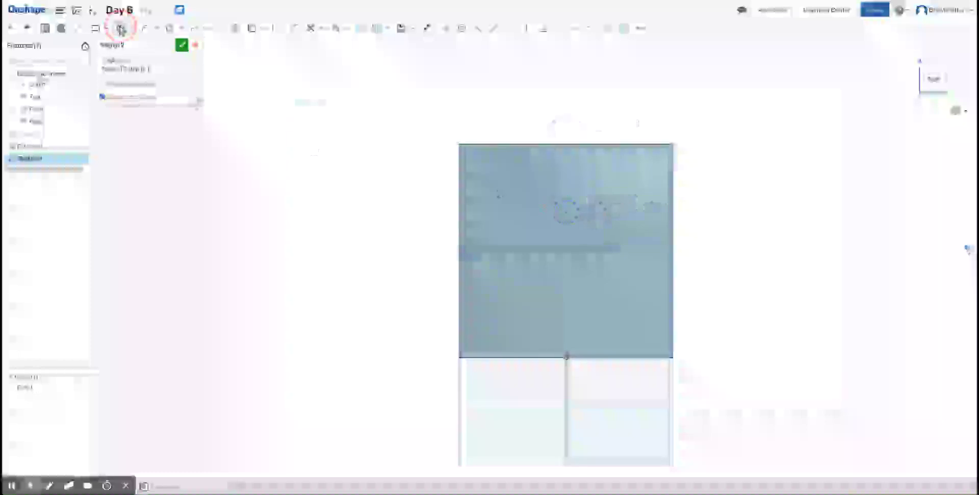
pyautogui.click(566, 353)
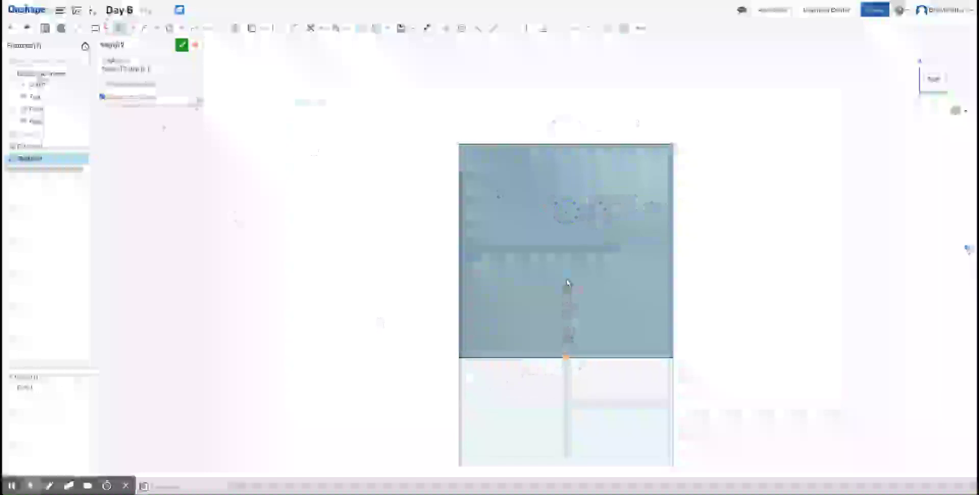
pyautogui.press('c')
pyautogui.click(565, 277)
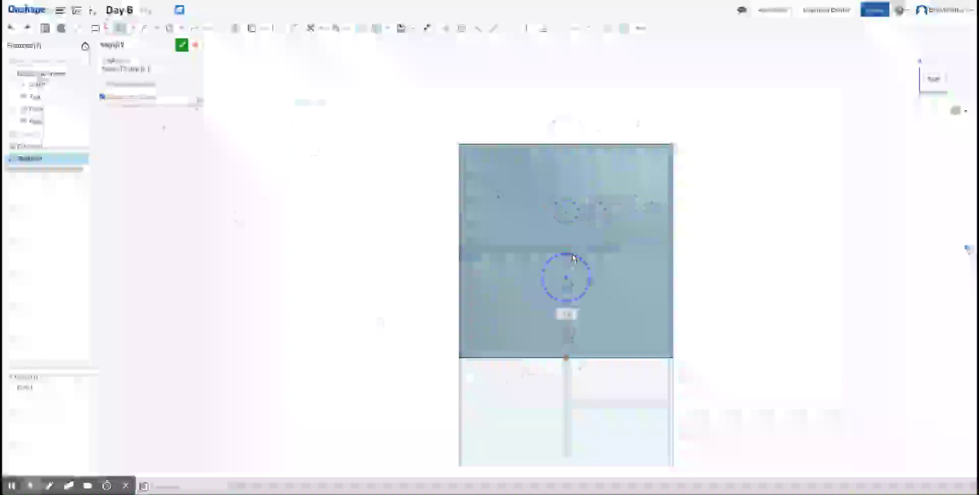
pyautogui.click(584, 262)
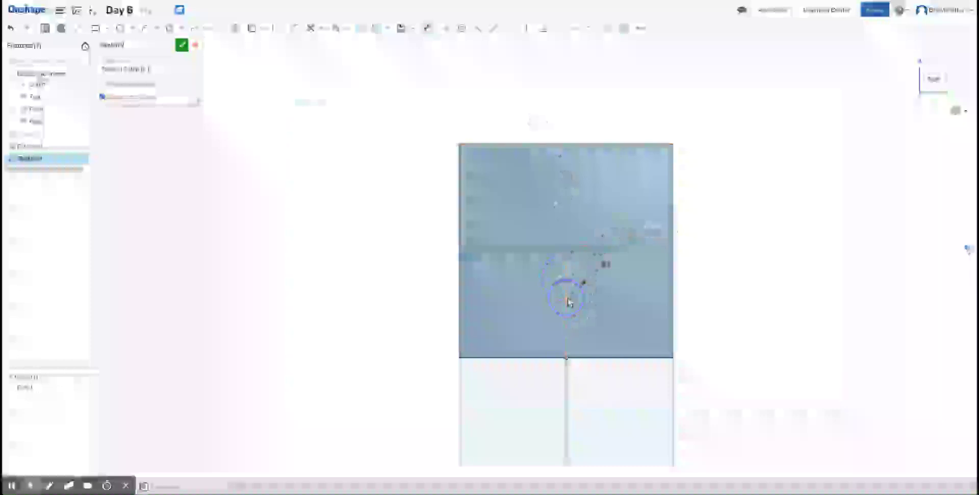
# Dimension the circle centre 1 from the plate's top edge and finish the sketch
pyautogui.click(616, 144)
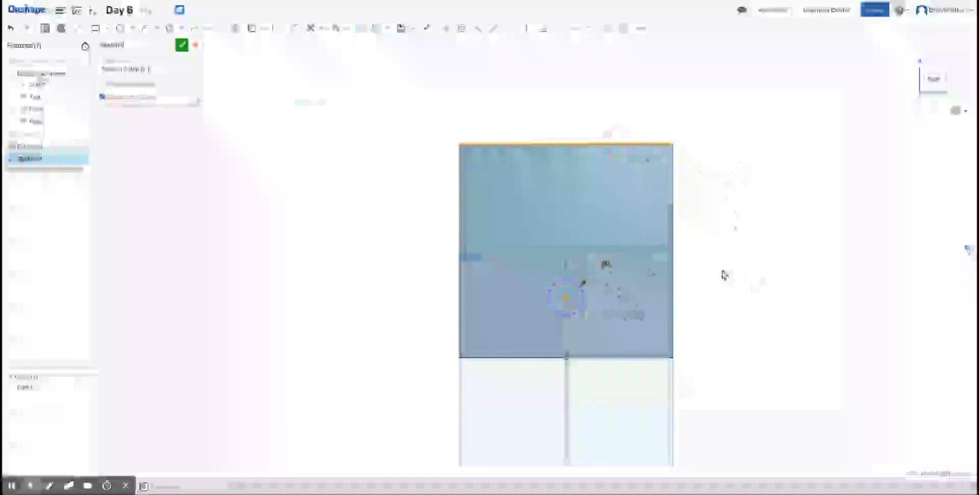
pyautogui.click(760, 234)
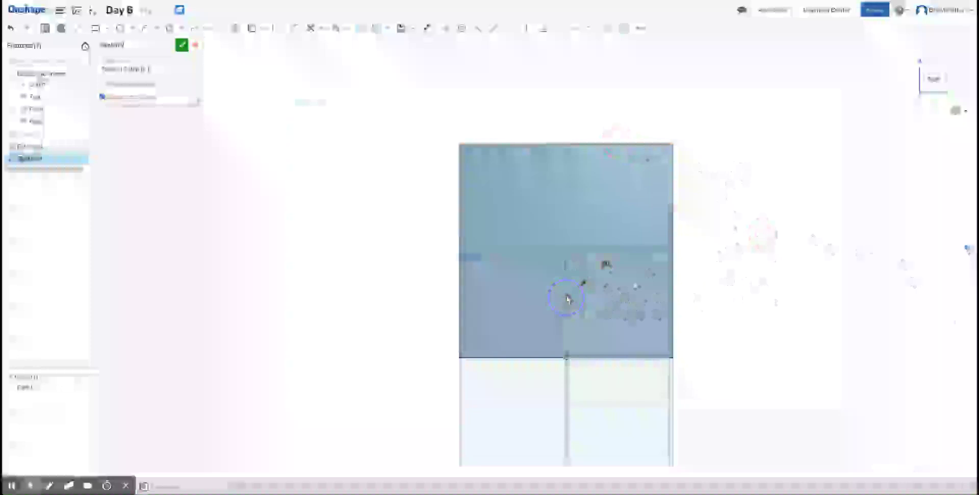
pyautogui.click(626, 145)
pyautogui.click(793, 162)
pyautogui.write('1')
pyautogui.press('Return')
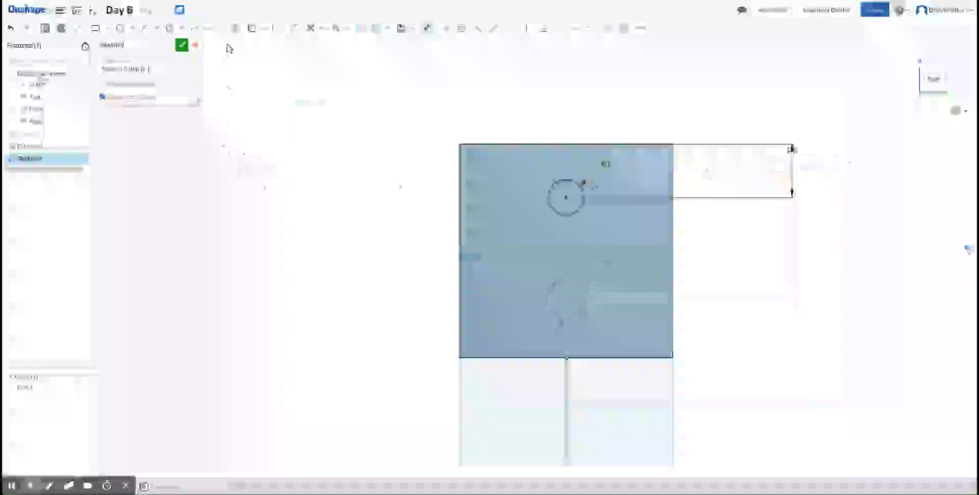
pyautogui.click(184, 48)
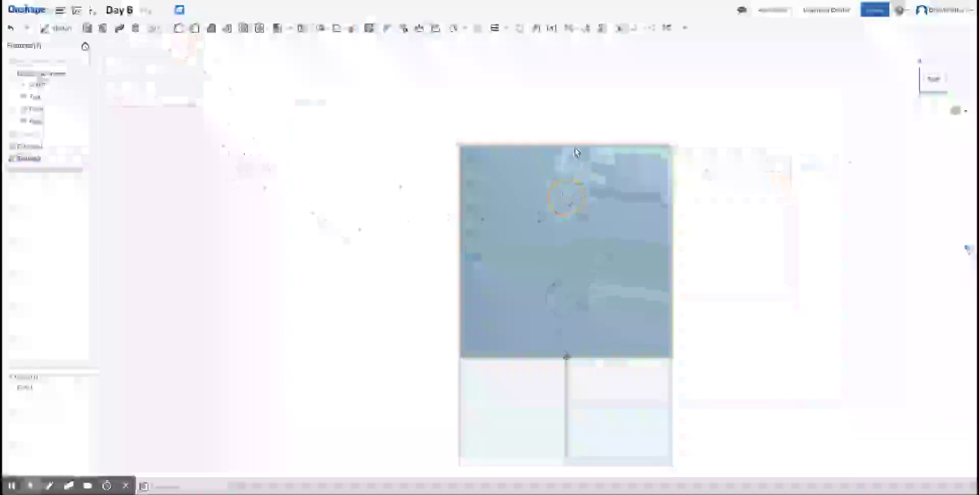
# Extrude the circle with Remove and Through all to cut a hole in the upright plate
pyautogui.moveTo(310, 190); pyautogui.dragTo(510, 217, button='right')
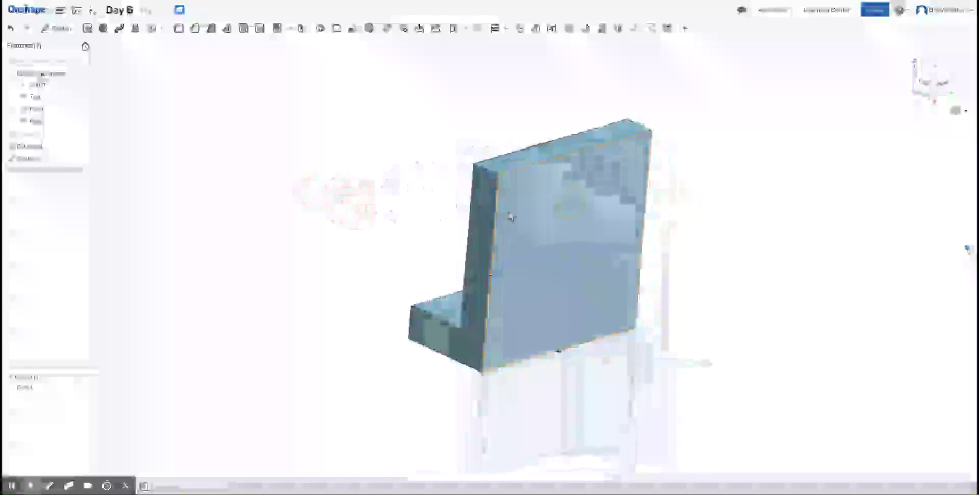
pyautogui.click(572, 200)
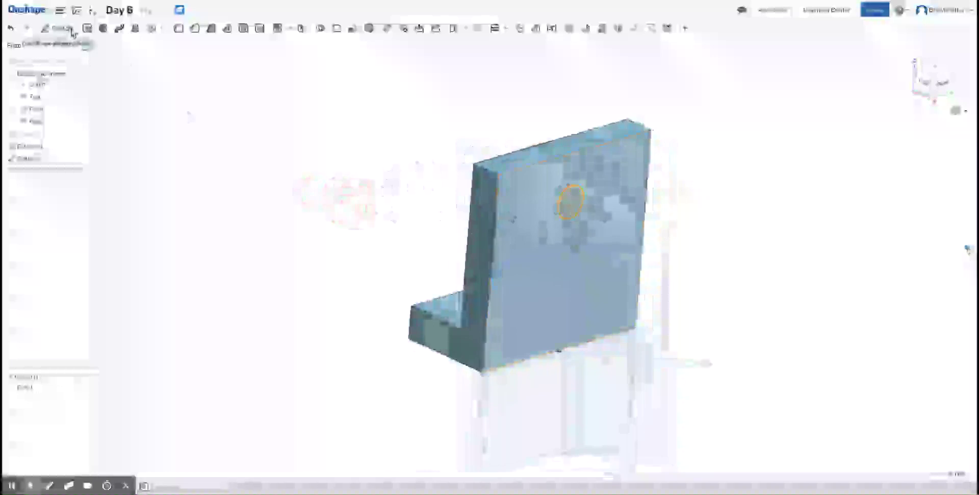
pyautogui.click(87, 28)
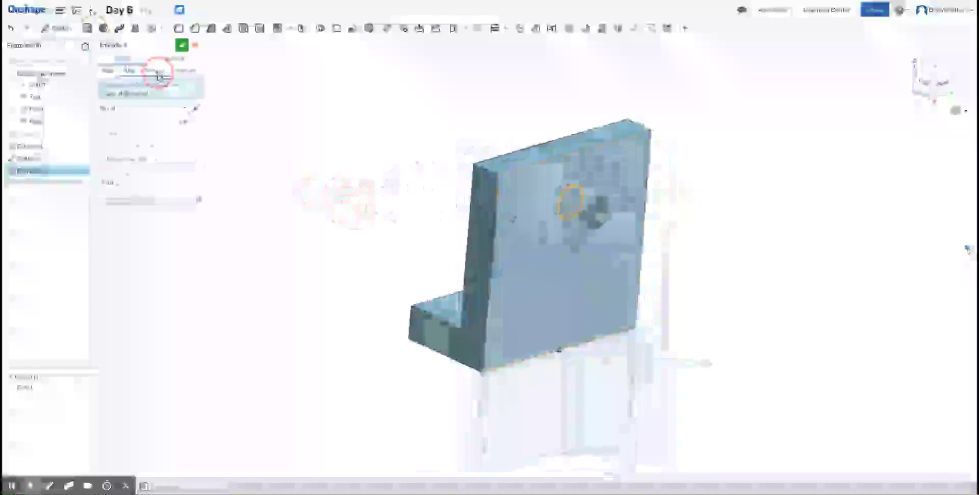
pyautogui.click(143, 113)
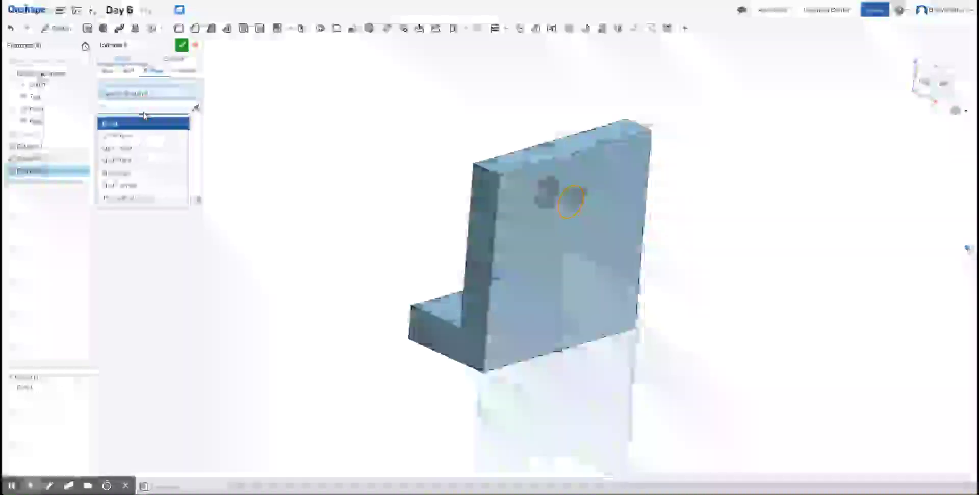
pyautogui.click(143, 198)
pyautogui.click(181, 44)
pyautogui.moveTo(324, 203); pyautogui.dragTo(374, 236, button='right')
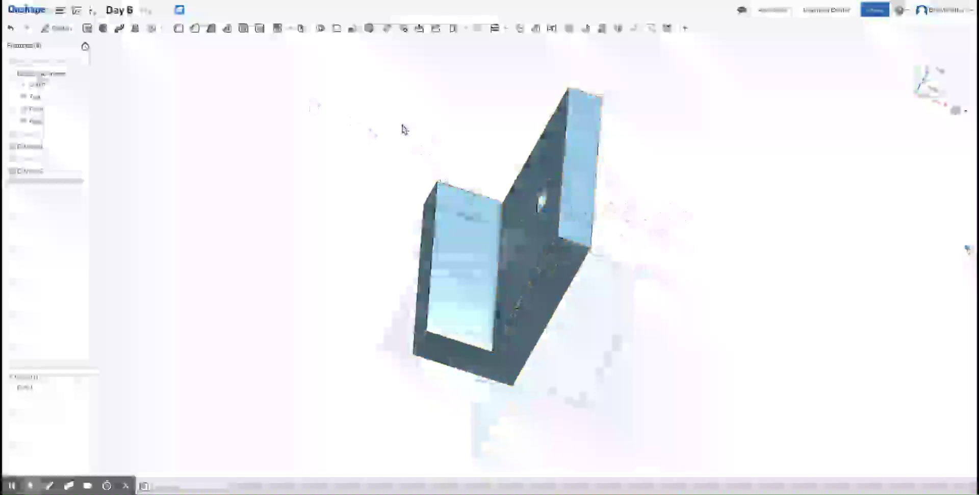
pyautogui.moveTo(658, 203); pyautogui.dragTo(697, 165, button='right')
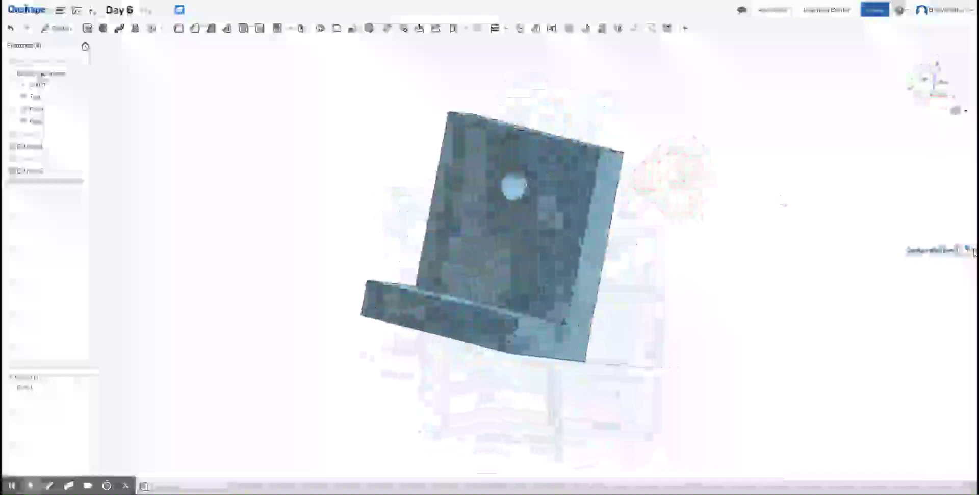
pyautogui.moveTo(654, 117); pyautogui.dragTo(438, 205, button='right')
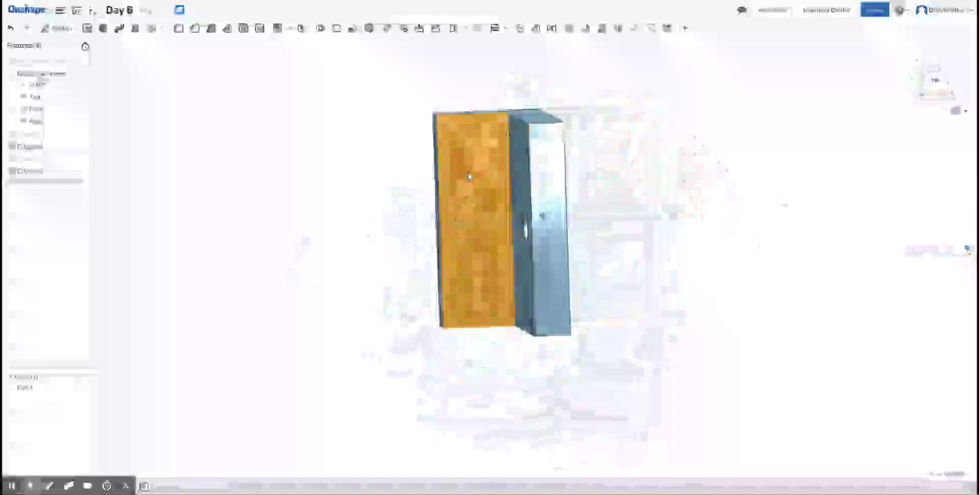
# Create a new sketch with the bracket's side face as its plane
pyautogui.click(58, 28)
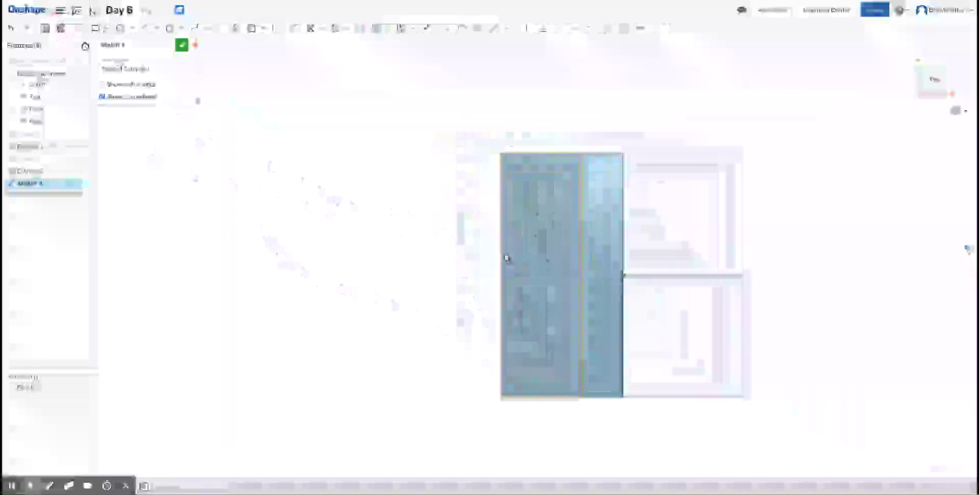
pyautogui.click(521, 283)
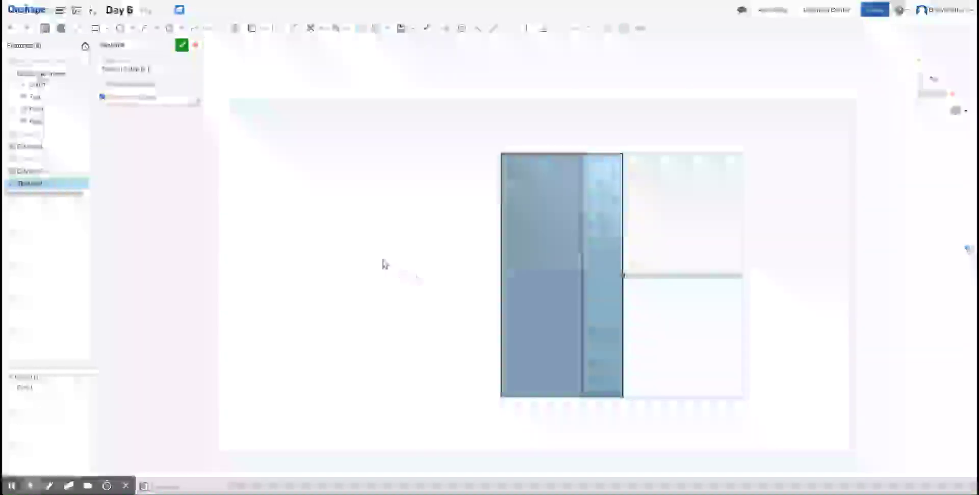
# Pick an arc mode and draw an arc from the side face's right-edge point toward the centre
pyautogui.click(146, 32)
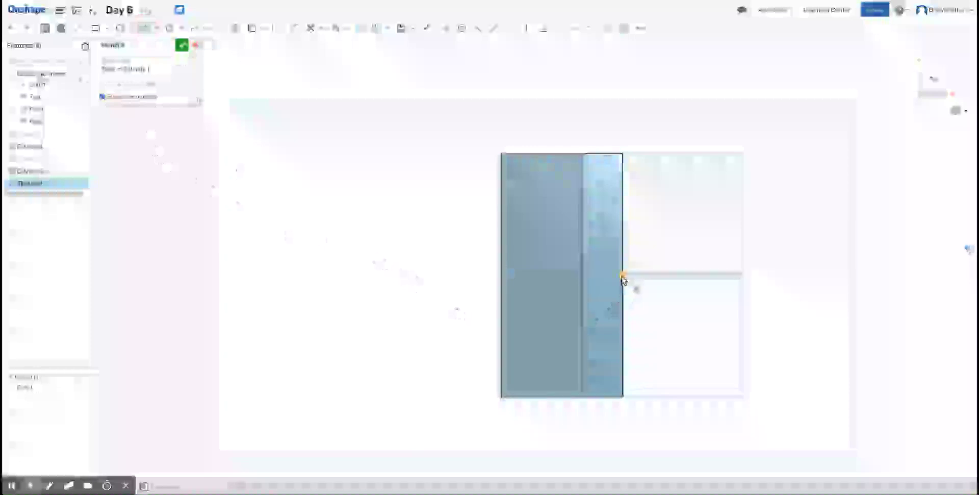
pyautogui.click(160, 29)
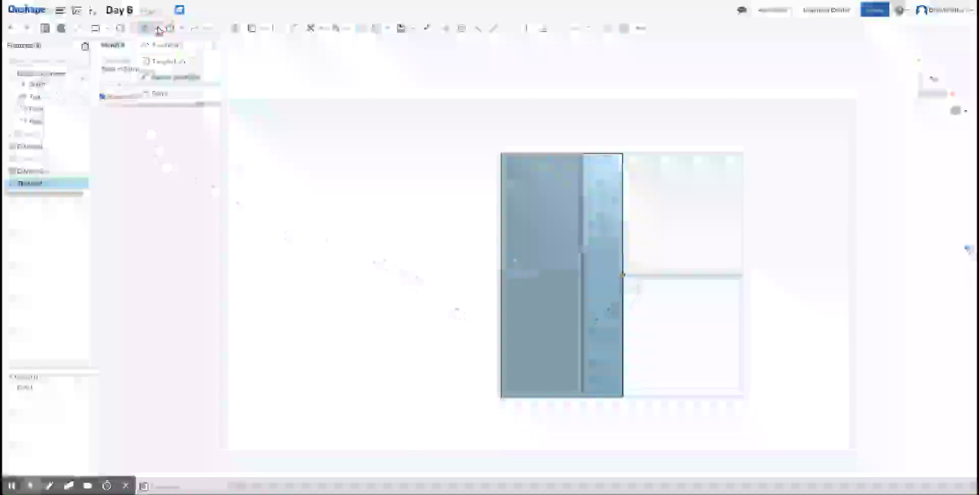
pyautogui.click(165, 78)
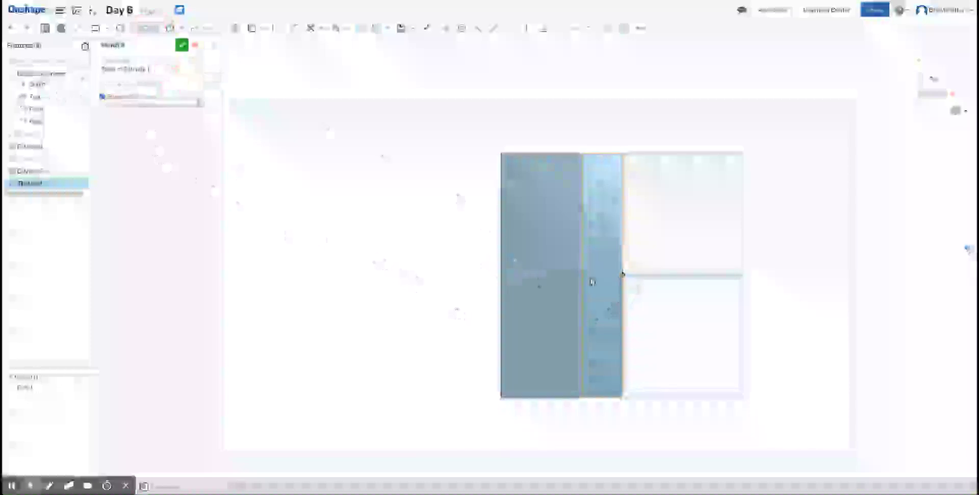
pyautogui.click(622, 276)
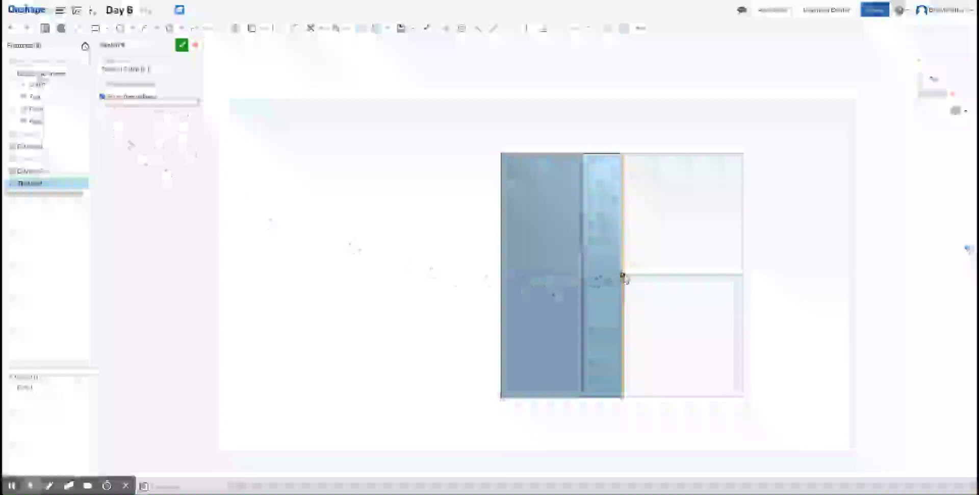
pyautogui.click(623, 276)
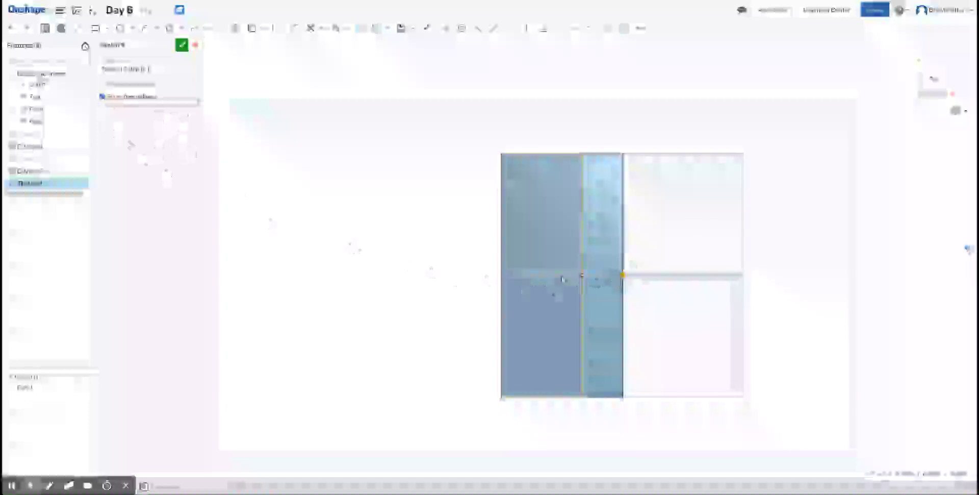
pyautogui.click(144, 29)
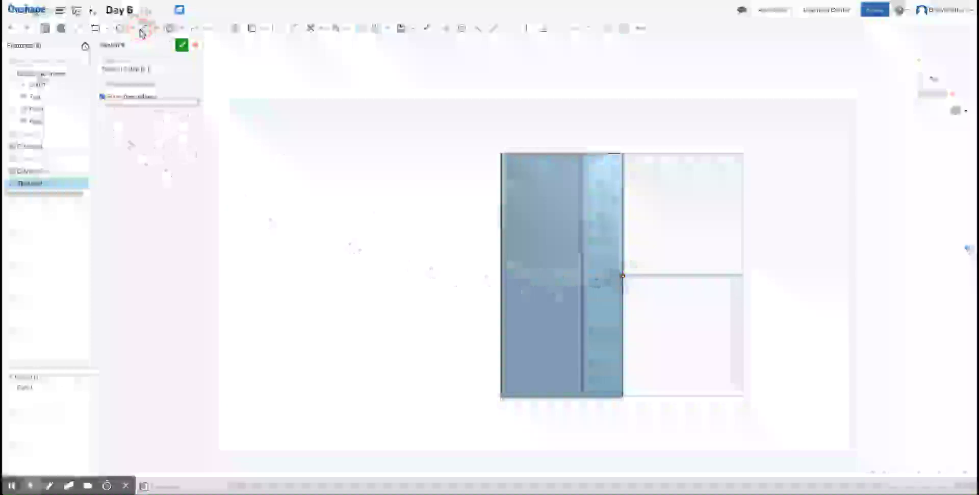
pyautogui.click(622, 275)
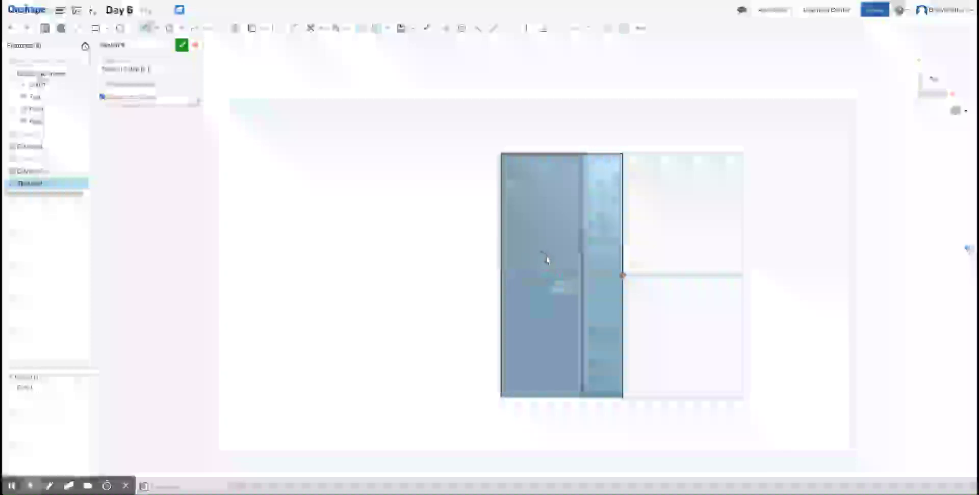
pyautogui.click(543, 297)
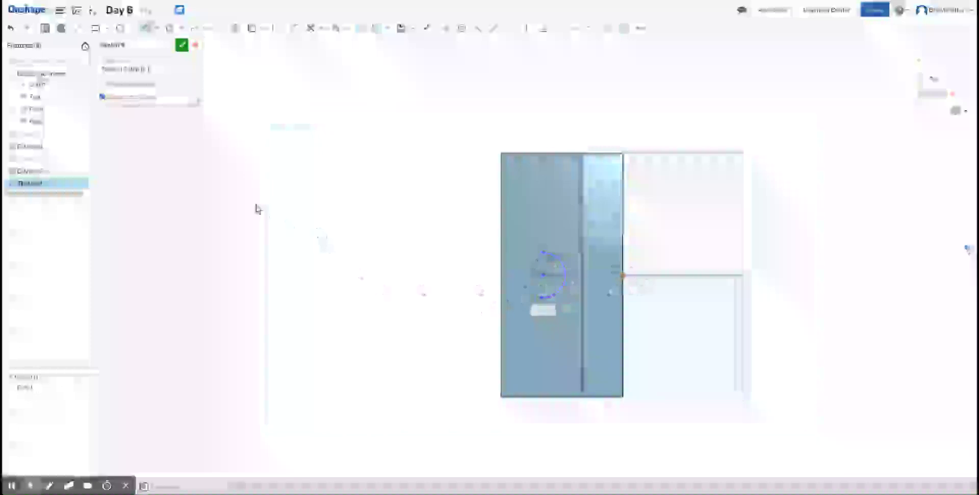
pyautogui.press('Escape')
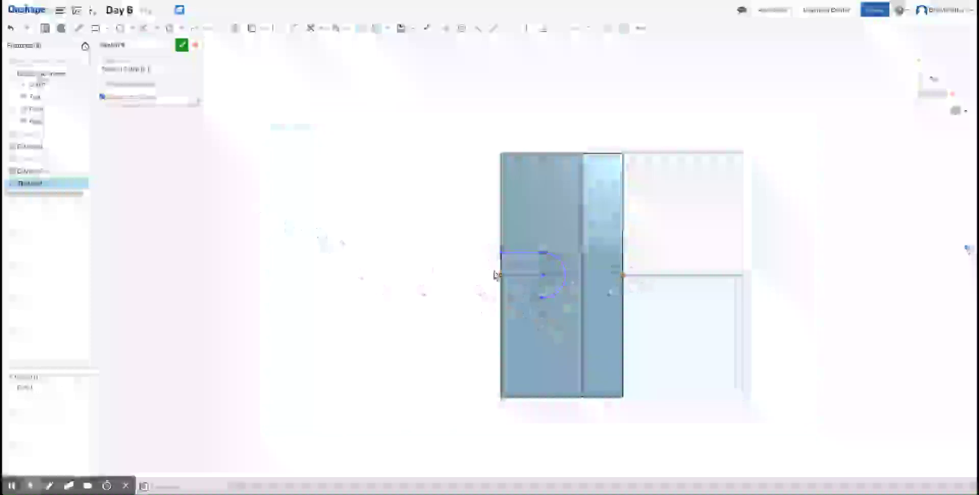
# Run a horizontal slot line to the left edge and give the slot arc a radius of 0.5
pyautogui.click(544, 297)
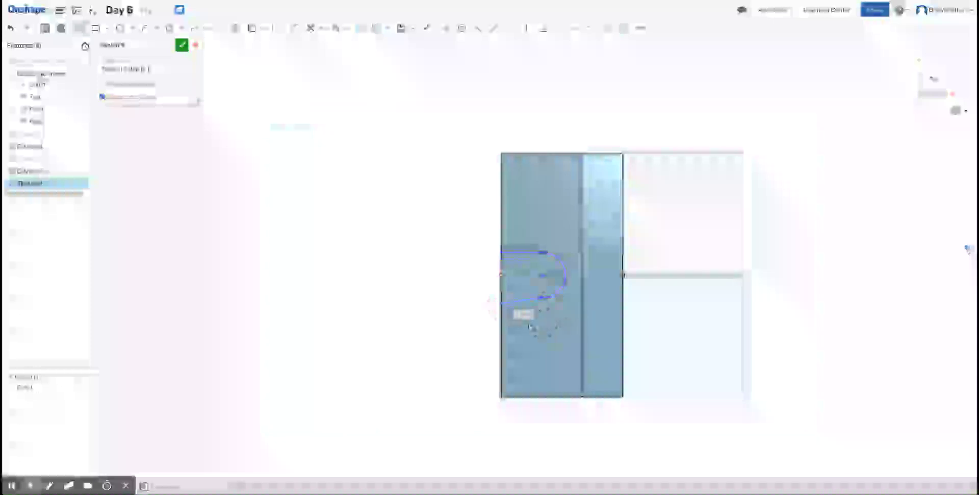
pyautogui.click(501, 302)
pyautogui.click(542, 28)
pyautogui.click(541, 302)
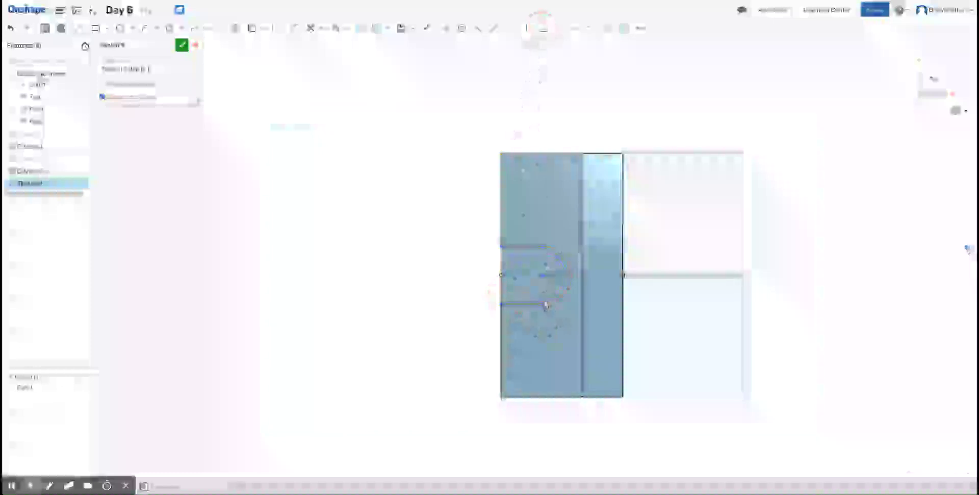
pyautogui.click(563, 247)
pyautogui.press('d')
pyautogui.click(560, 254)
pyautogui.click(564, 92)
pyautogui.write('0.5')
pyautogui.press('Return')
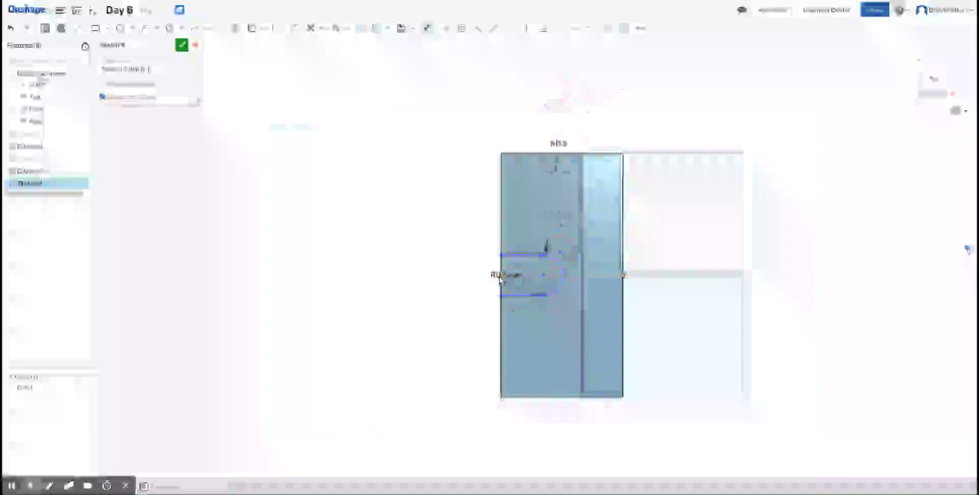
# Constrain the slot's left endpoint to the arc, then undo twice to remove the slot outline
pyautogui.click(502, 277)
pyautogui.click(563, 275)
pyautogui.click(574, 29)
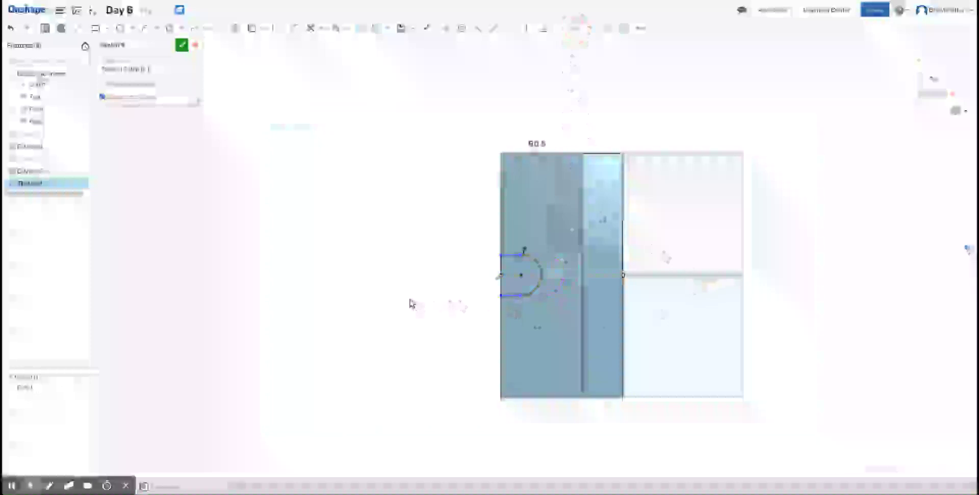
pyautogui.click(480, 291)
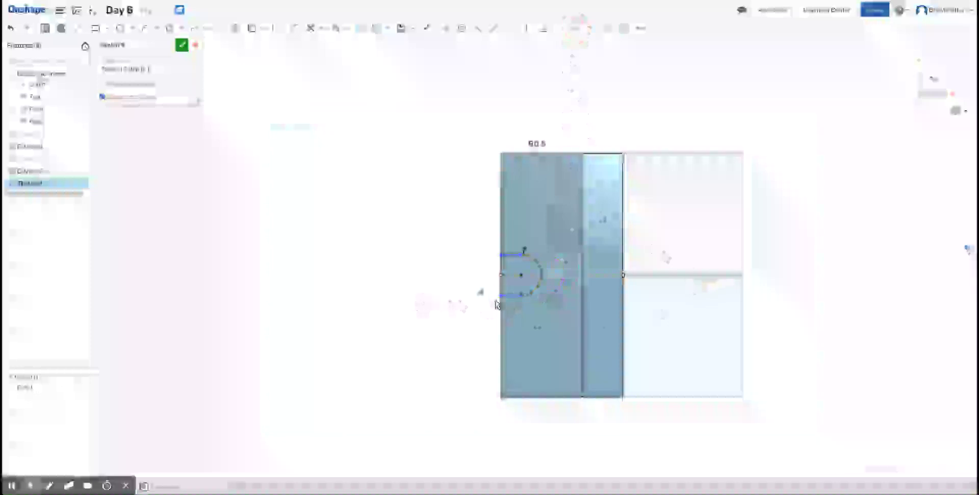
pyautogui.hotkey('ctrl', 'z')
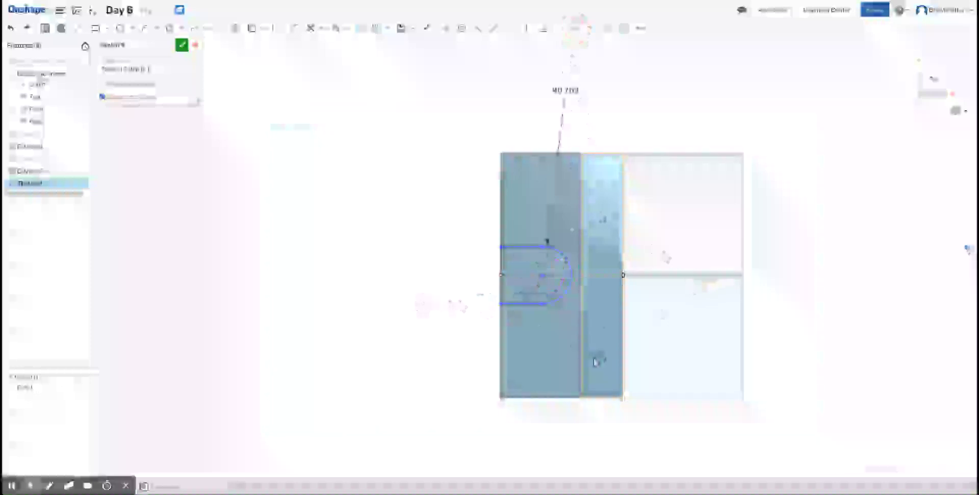
pyautogui.hotkey('ctrl', 'z')
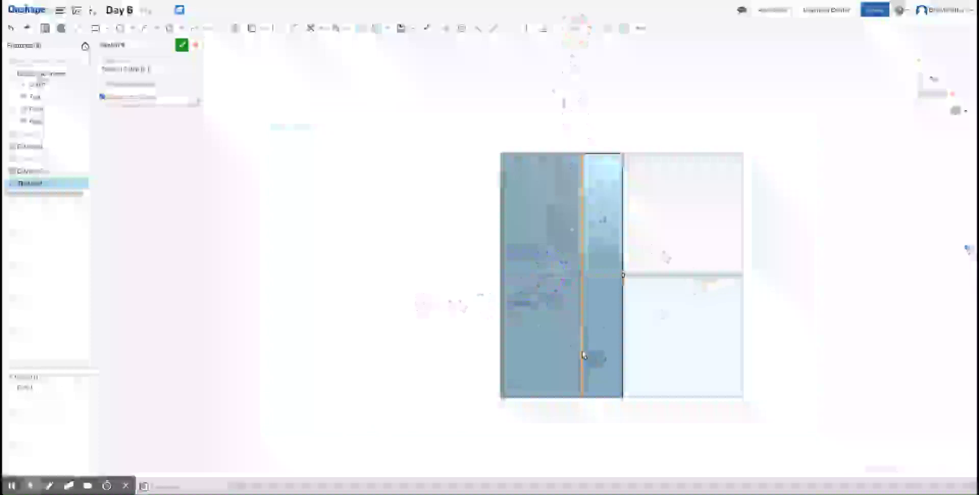
pyautogui.click(145, 29)
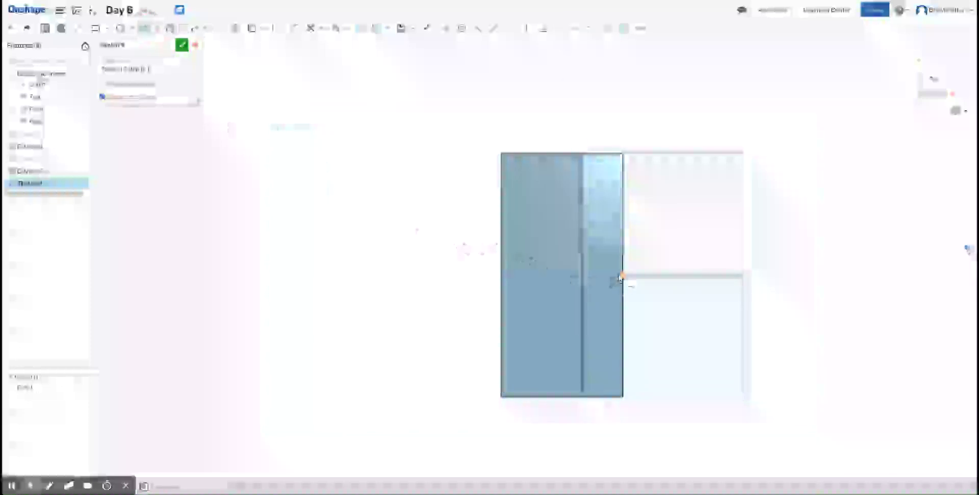
# Draw a slot line from the right-edge midpoint to the left edge and constrain its top line to that edge
pyautogui.click(621, 275)
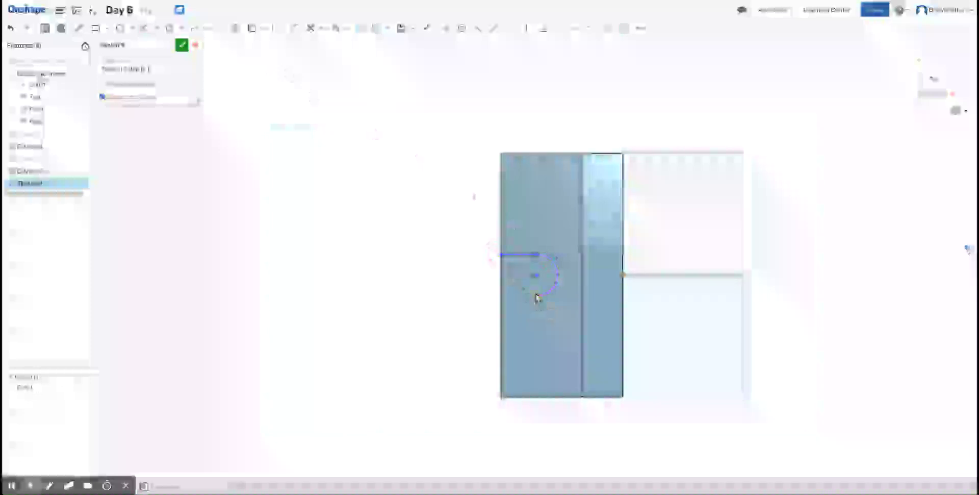
pyautogui.click(500, 300)
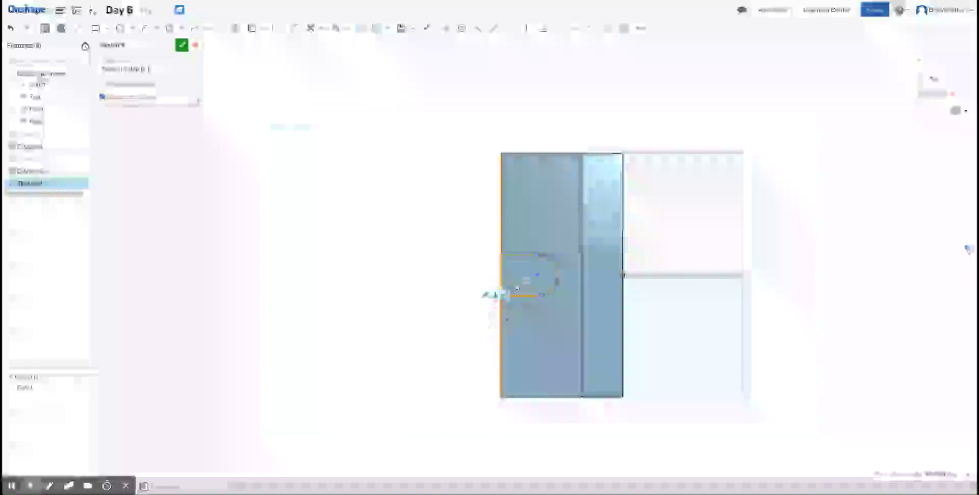
pyautogui.click(541, 29)
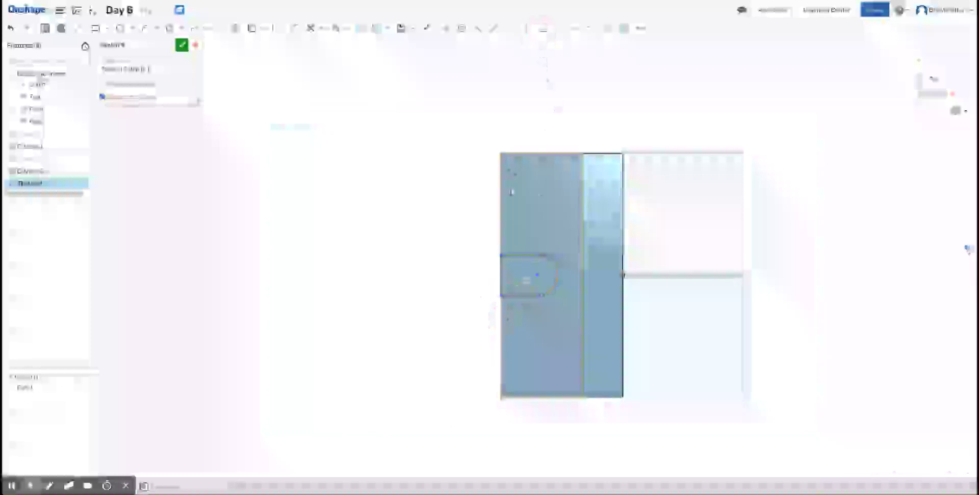
pyautogui.click(517, 254)
pyautogui.click(499, 218)
pyautogui.click(542, 29)
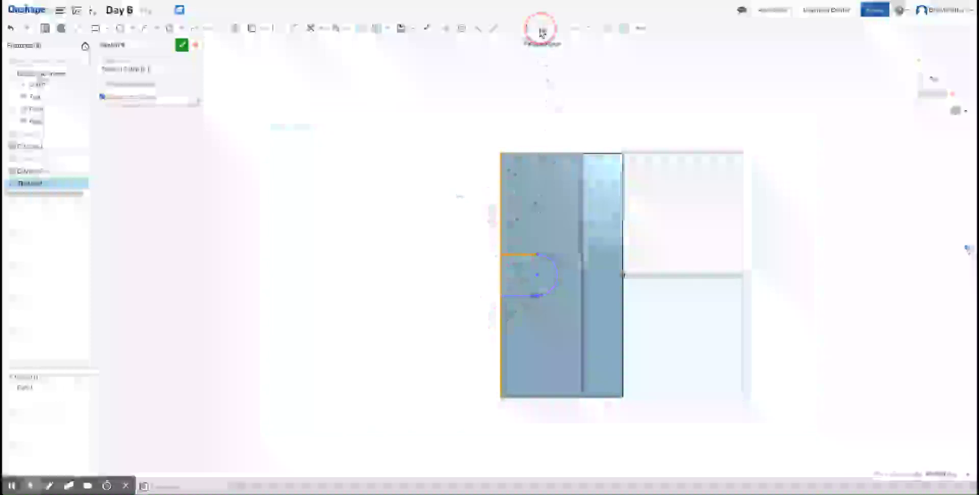
# Constrain the slot arc to the face's left edge and add a radius dimension to it
pyautogui.click(556, 276)
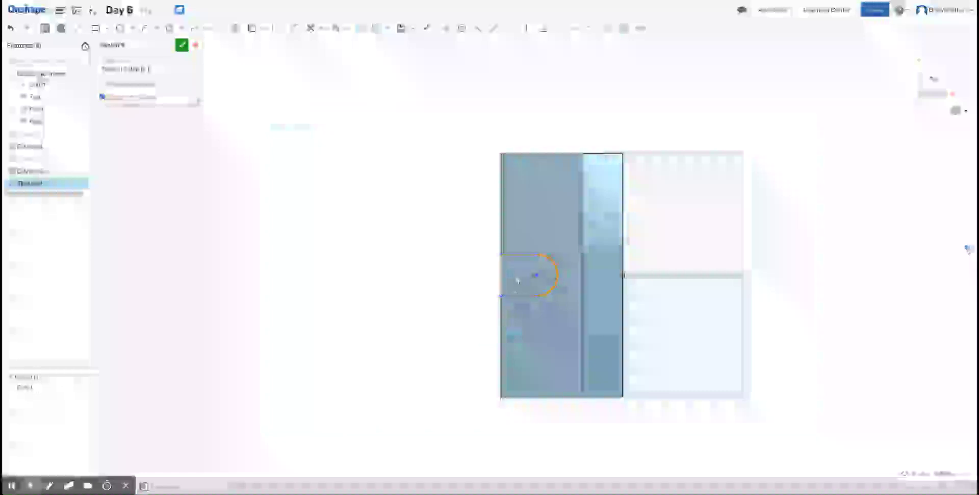
pyautogui.click(501, 275)
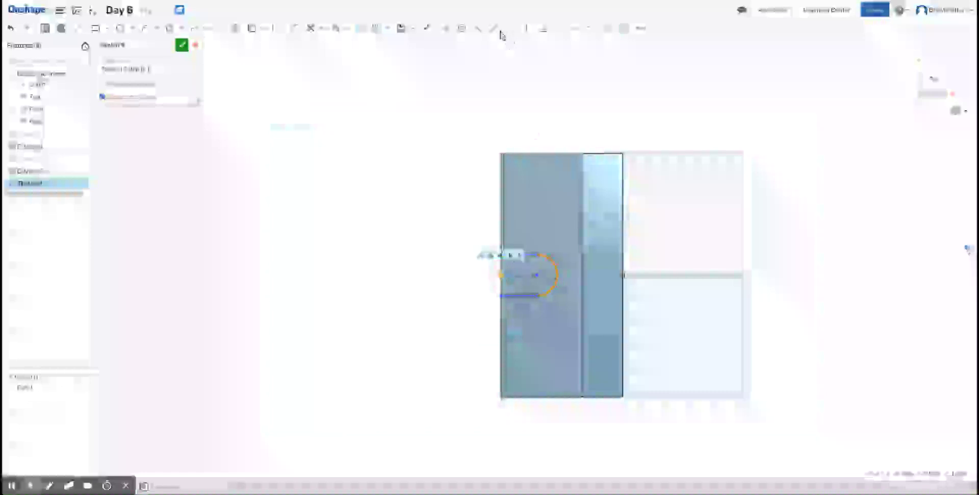
pyautogui.click(578, 29)
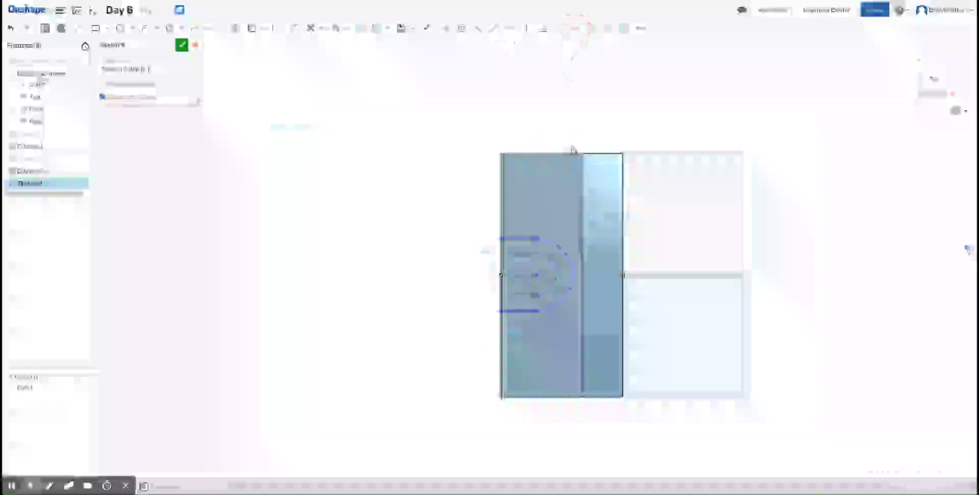
pyautogui.click(551, 244)
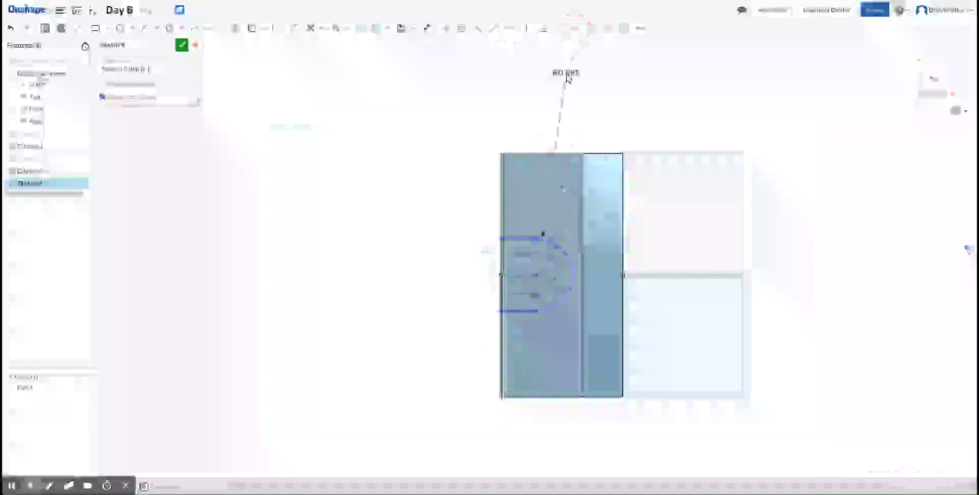
pyautogui.click(572, 88)
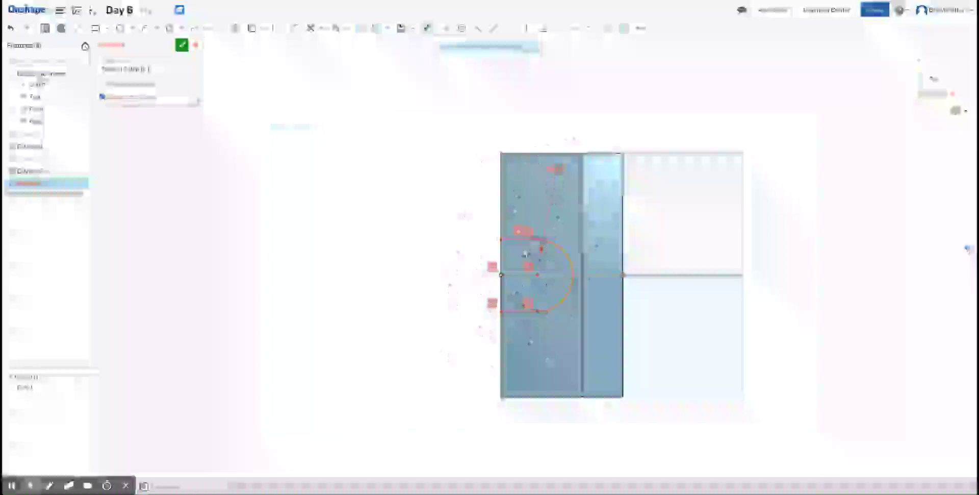
# Delete the conflicting radius dimension and clear the slot outline from the face
pyautogui.click(529, 265)
pyautogui.press('Delete')
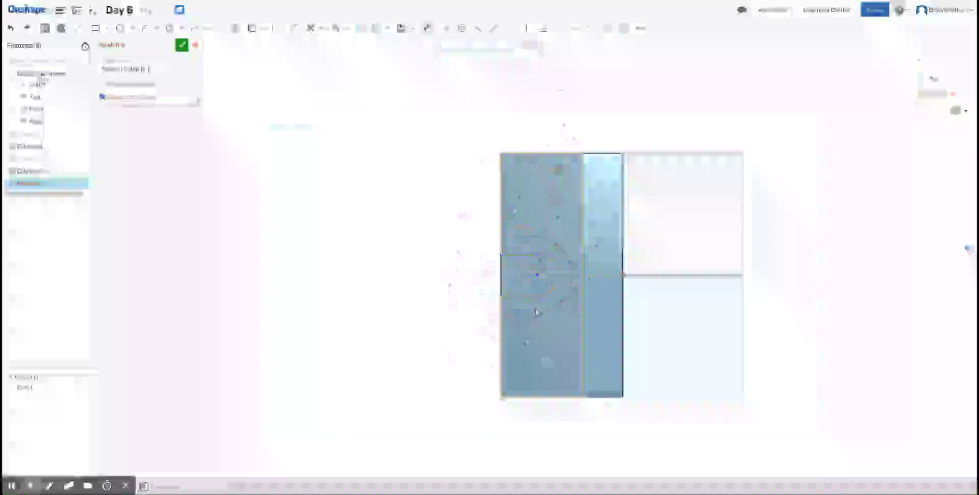
pyautogui.click(520, 310)
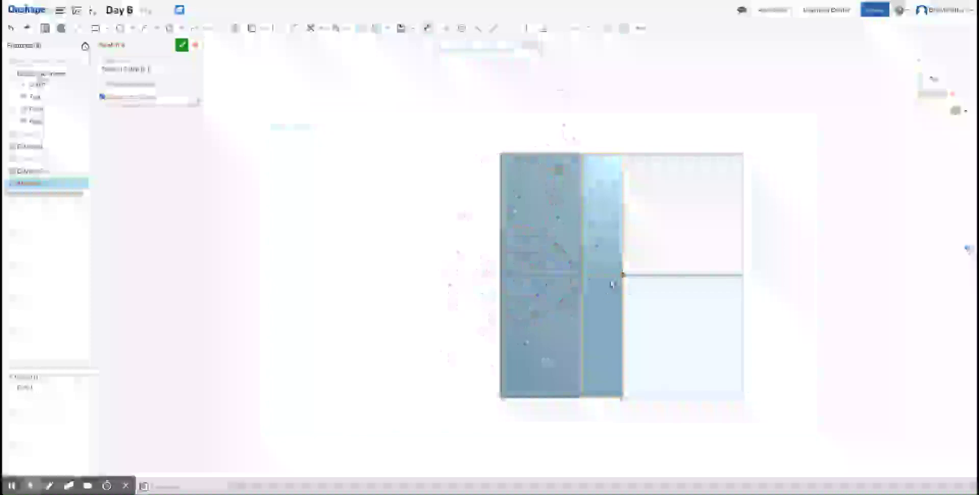
# Draw a horizontal line from the right-edge point across the face, ending in a tangent arc
pyautogui.click(145, 28)
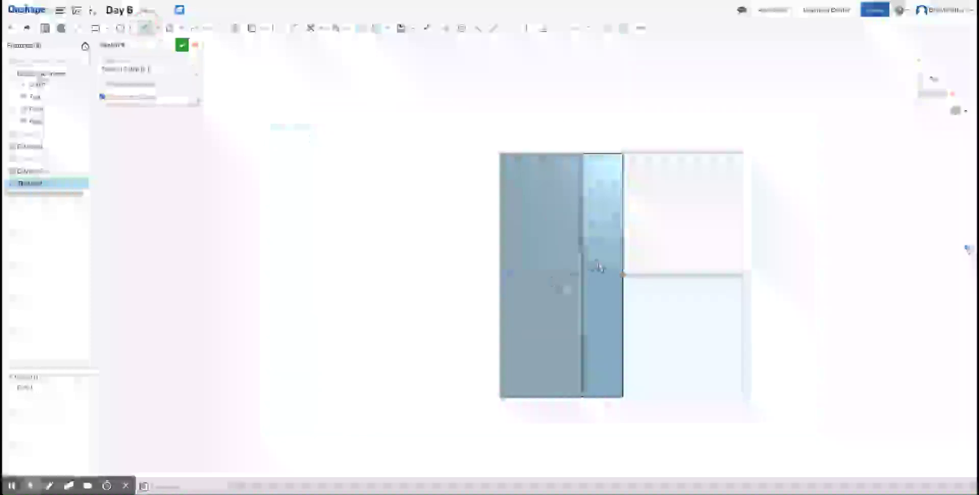
pyautogui.click(622, 275)
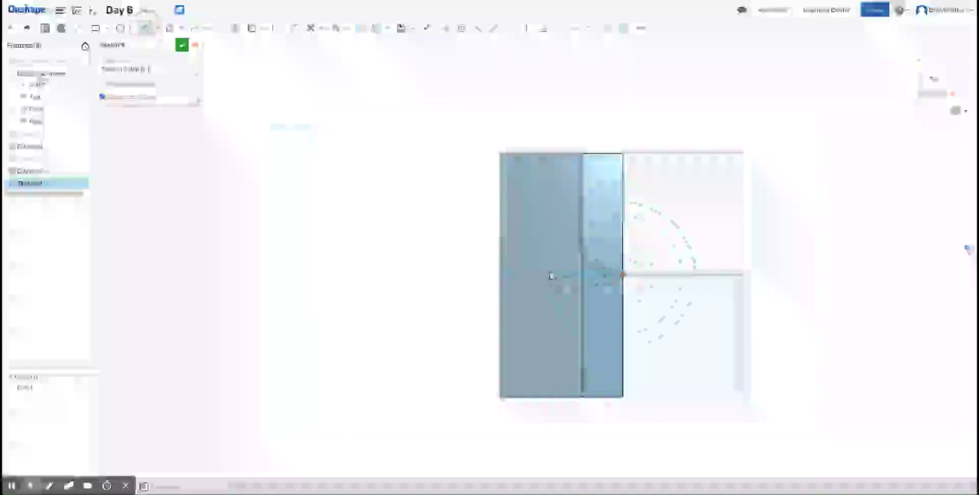
pyautogui.click(529, 269)
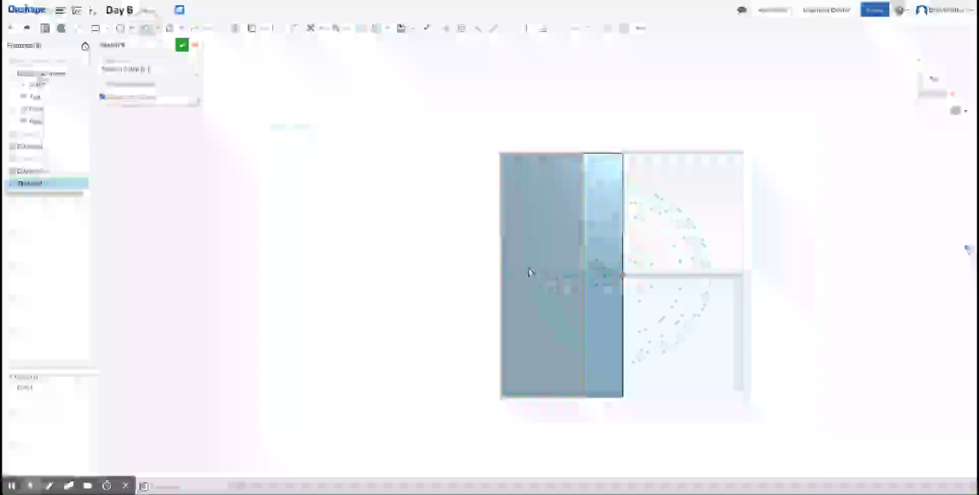
pyautogui.click(145, 29)
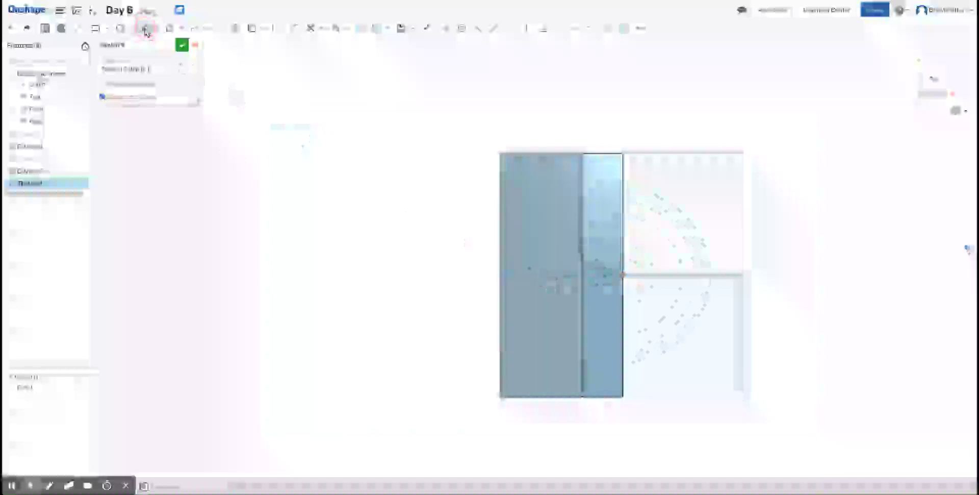
pyautogui.click(622, 276)
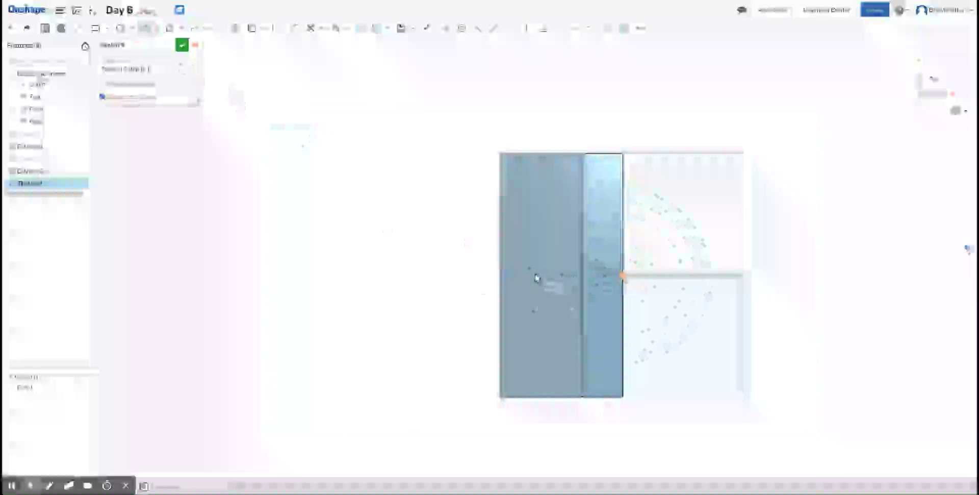
pyautogui.click(535, 276)
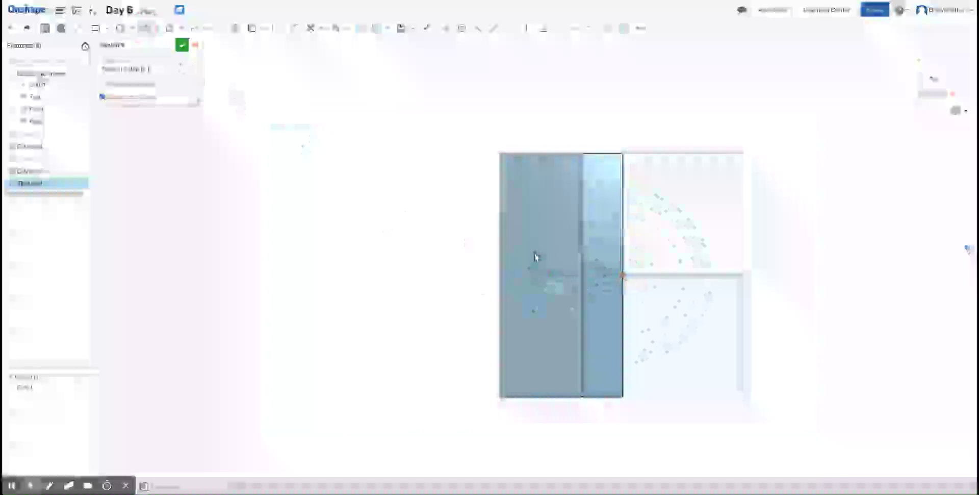
pyautogui.moveTo(534, 256); pyautogui.dragTo(534, 302)
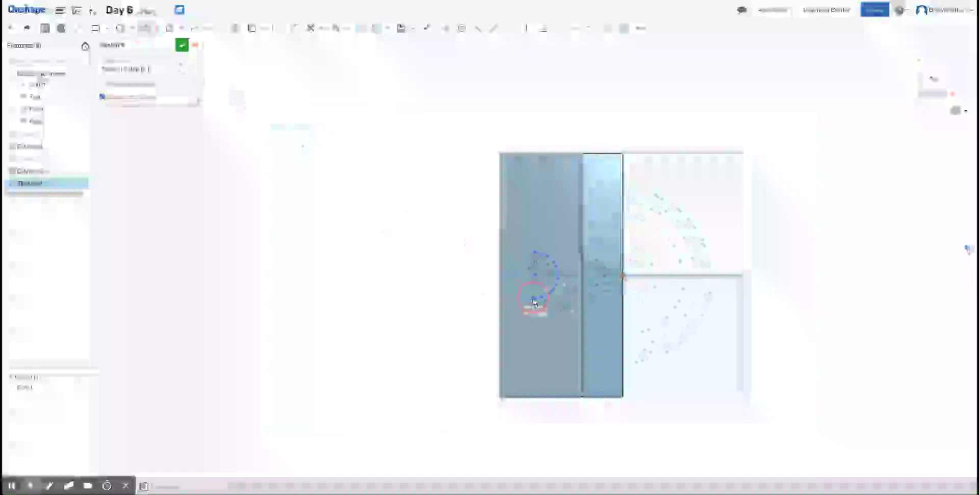
# Draw a tangent arc from the line's top endpoint to the face's left edge
pyautogui.click(79, 28)
pyautogui.click(534, 253)
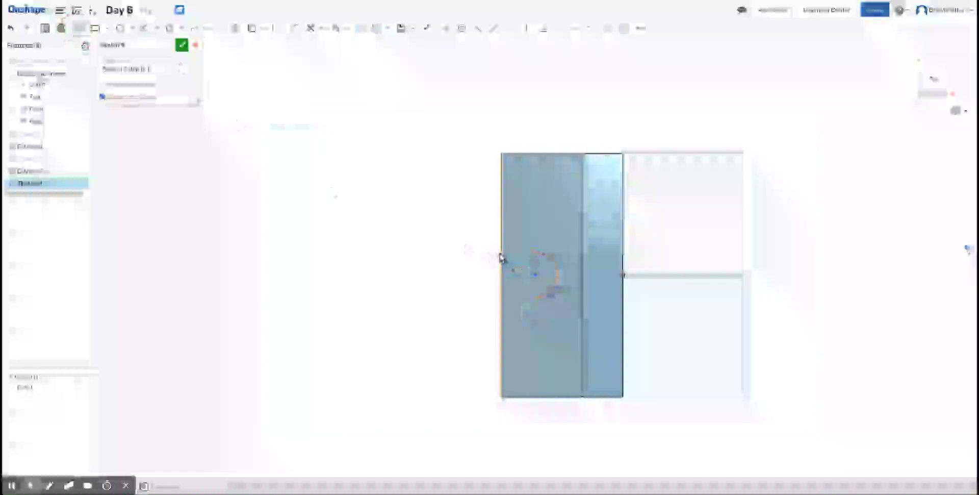
pyautogui.click(499, 255)
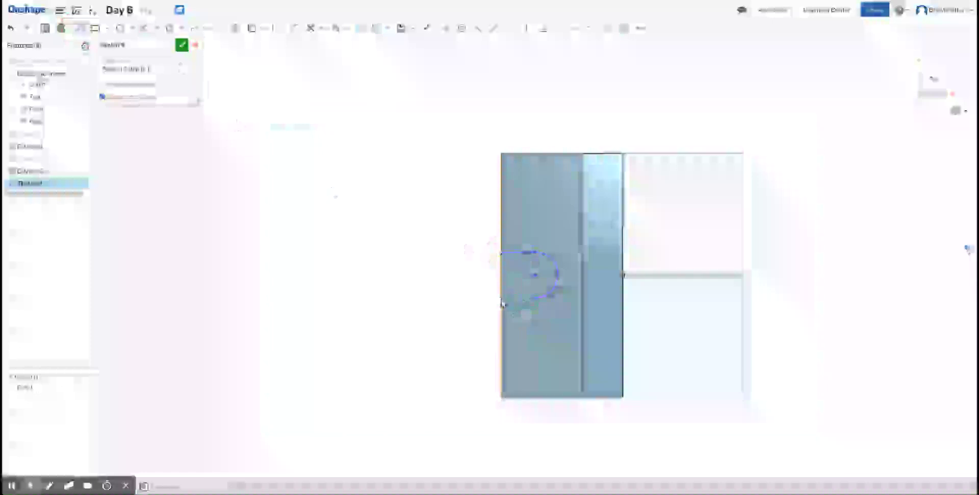
pyautogui.click(499, 297)
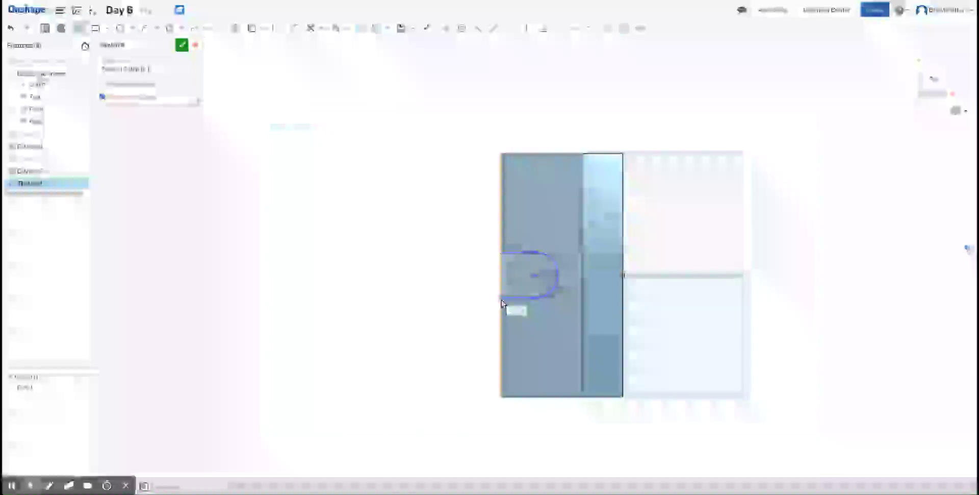
pyautogui.moveTo(428, 278)
pyautogui.mouseDown(button='right')
pyautogui.moveTo(465, 276)
pyautogui.moveTo(448, 284)
pyautogui.moveTo(430, 218)
pyautogui.moveTo(451, 278)
pyautogui.moveTo(438, 282)
pyautogui.mouseUp(button='right')
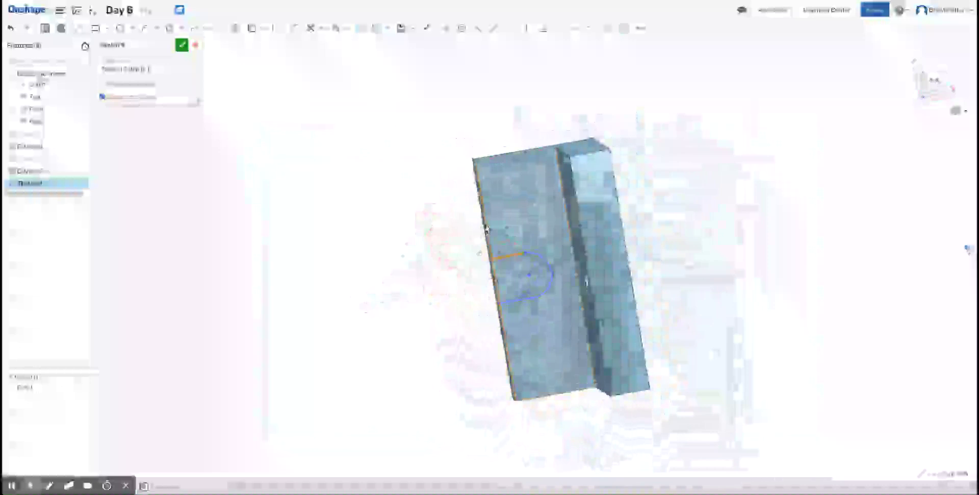
# Add the slot arc to a new dimension constraint on the slot outline
pyautogui.click(538, 29)
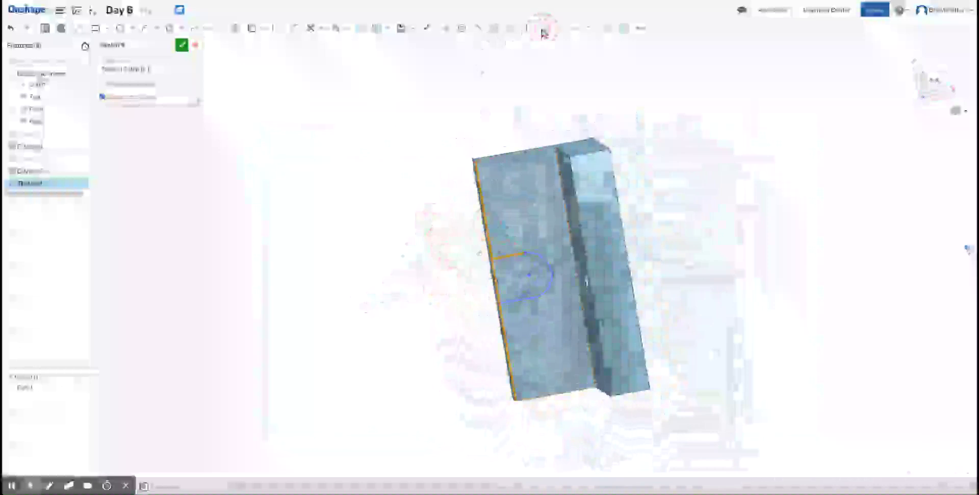
pyautogui.click(515, 303)
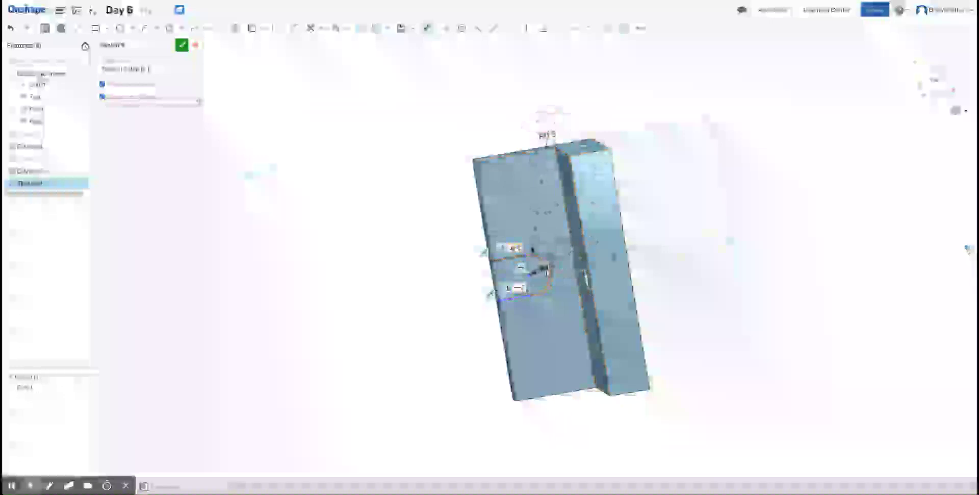
# Make the circle's centre coincident with the part's left edge, viewing the sketch face-on
pyautogui.click(549, 273)
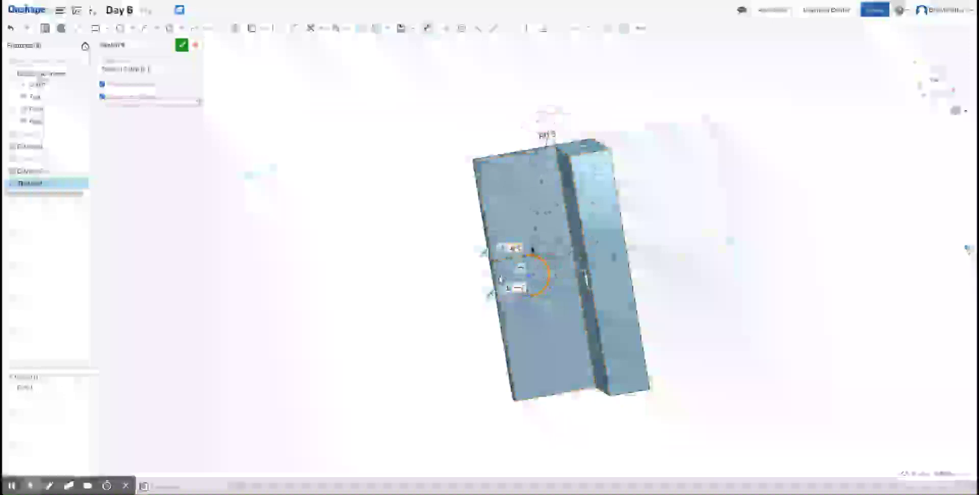
pyautogui.click(495, 280)
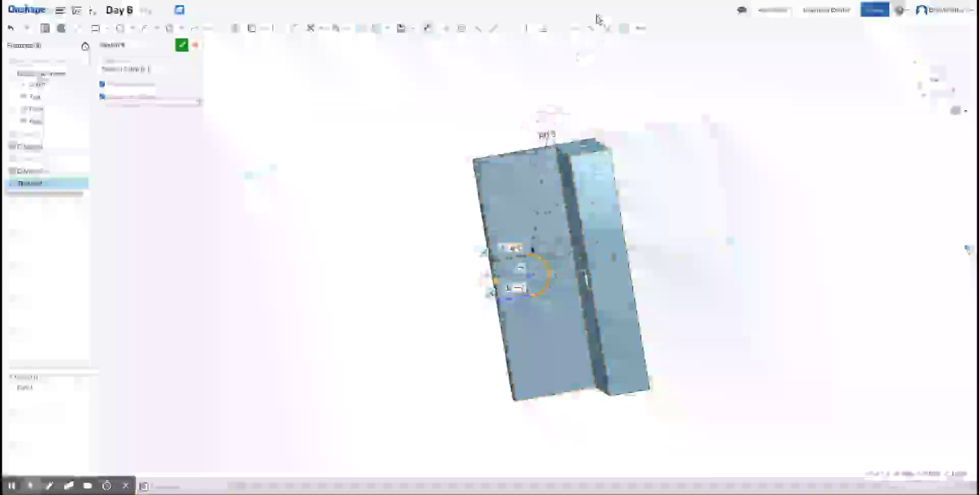
pyautogui.click(576, 32)
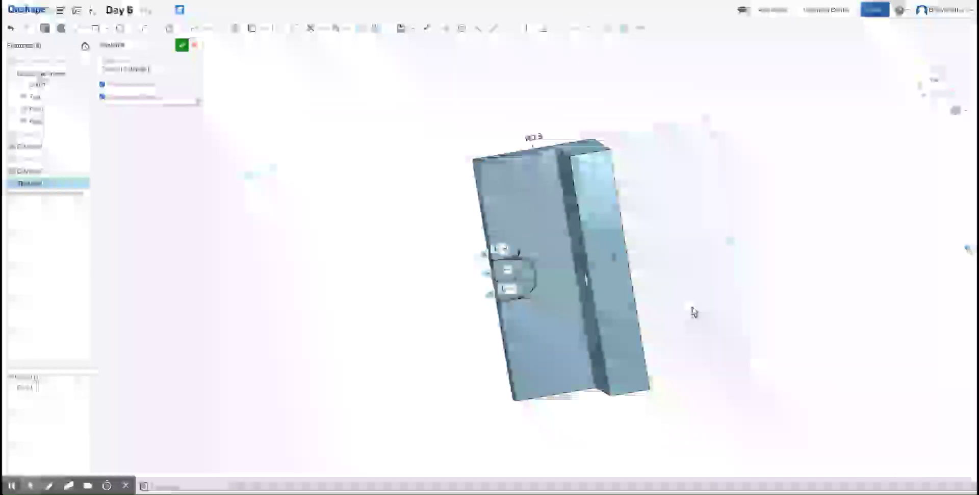
pyautogui.press('n')
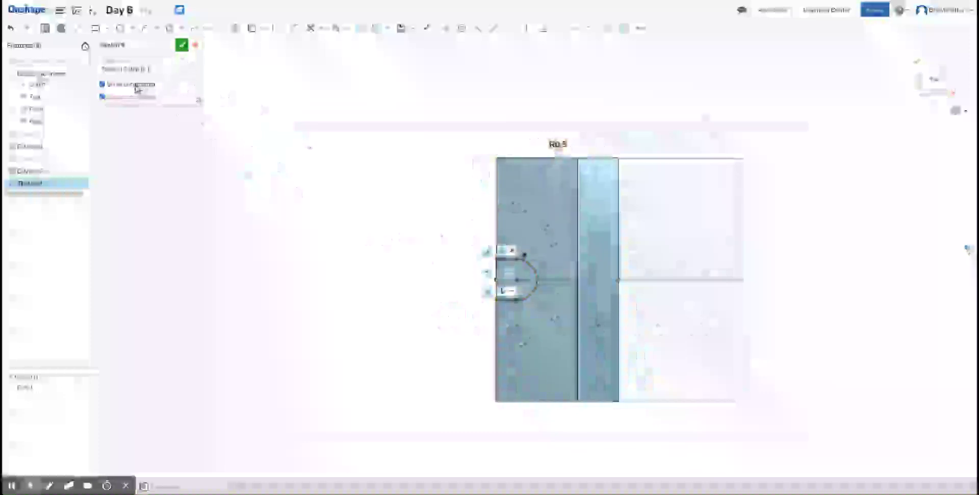
pyautogui.click(493, 283)
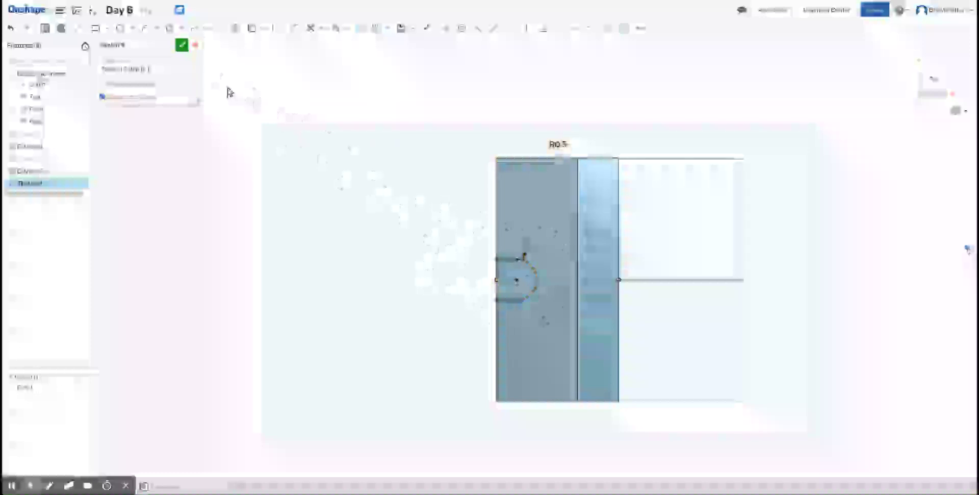
# Extrude the half-circle region Through all as a Remove cut
pyautogui.click(183, 47)
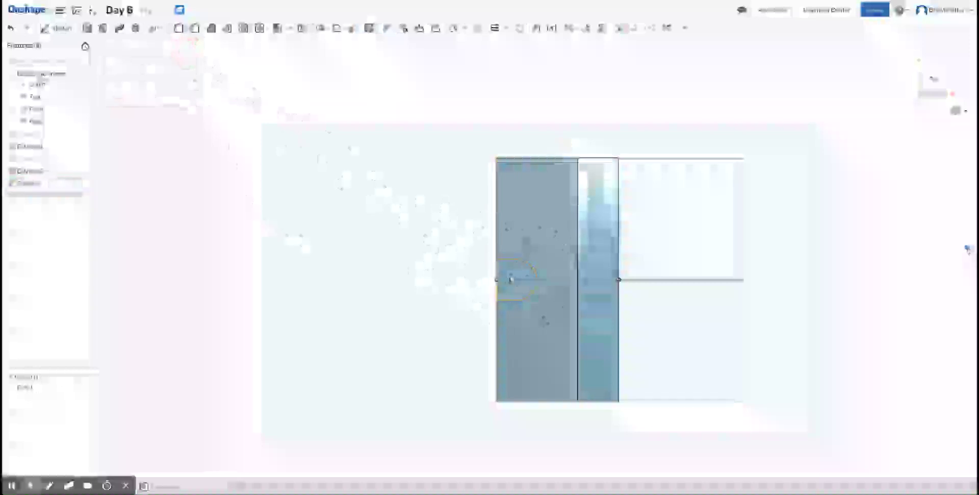
pyautogui.click(513, 275)
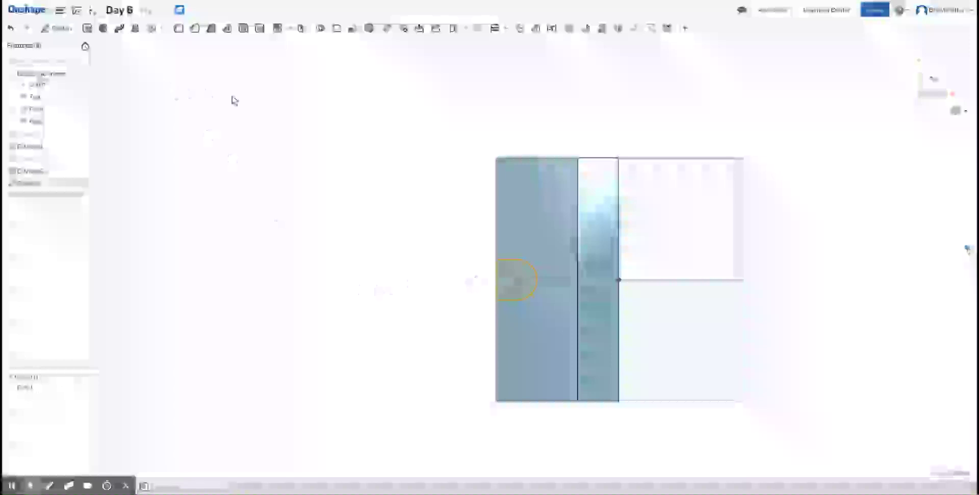
pyautogui.click(87, 29)
pyautogui.click(145, 108)
pyautogui.click(147, 199)
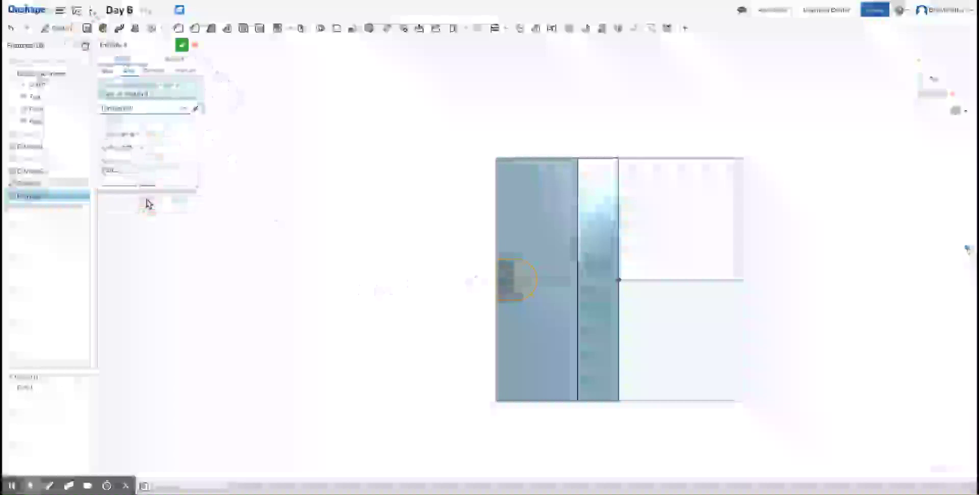
pyautogui.click(154, 71)
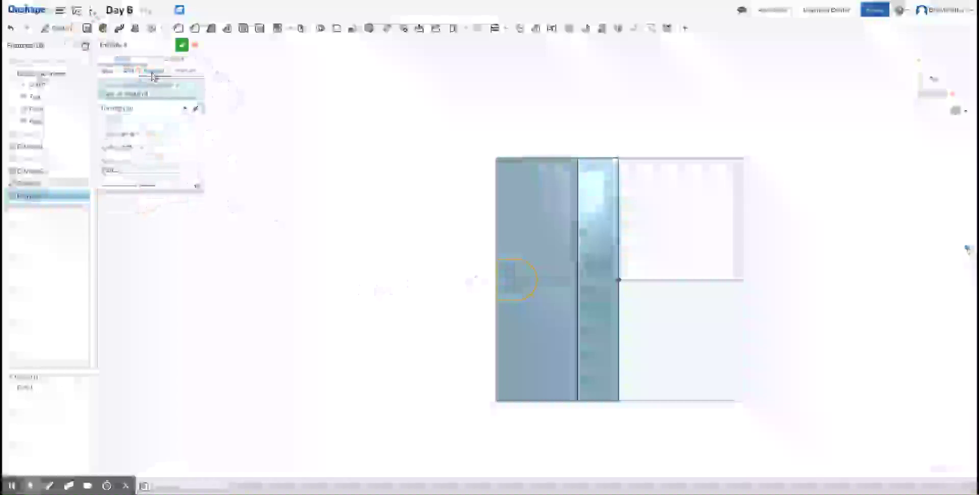
pyautogui.moveTo(396, 252); pyautogui.dragTo(407, 209, button='right')
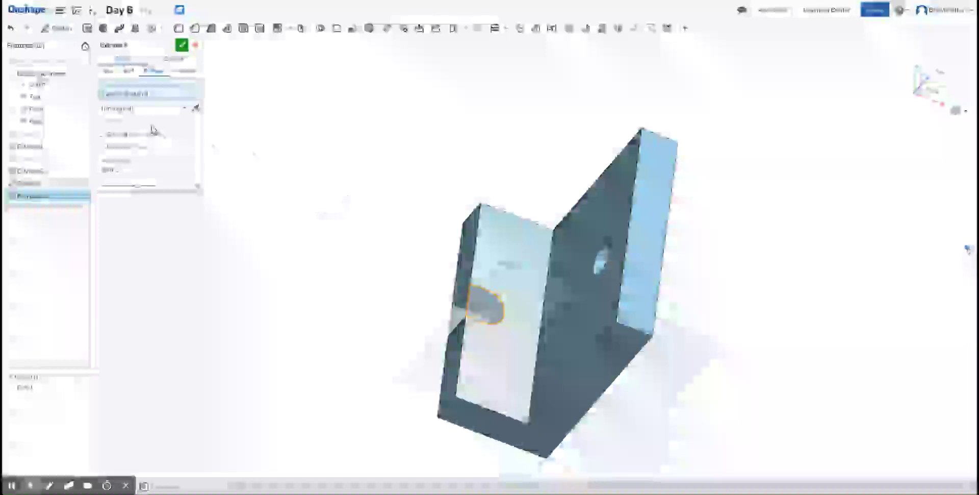
# Confirm the notch cut, then select the large face containing the hole
pyautogui.click(182, 47)
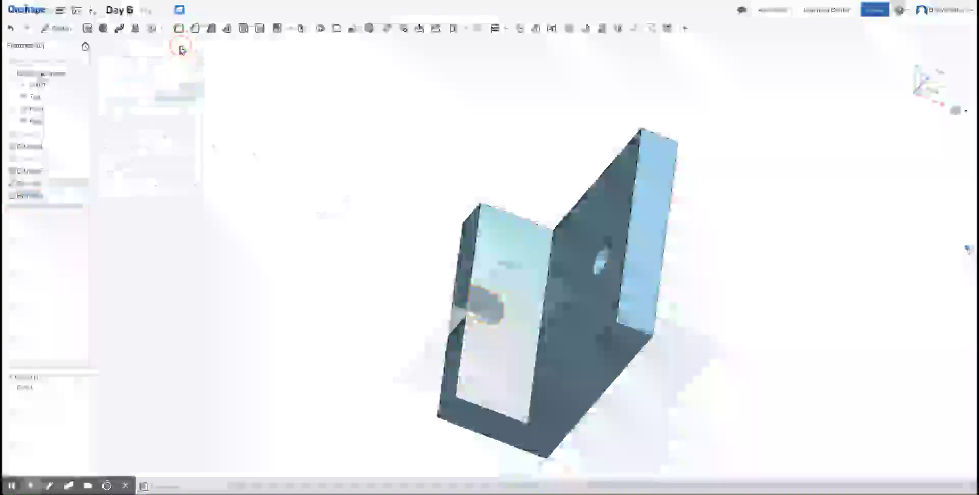
pyautogui.click(355, 232)
pyautogui.moveTo(330, 276); pyautogui.dragTo(350, 245, button='right')
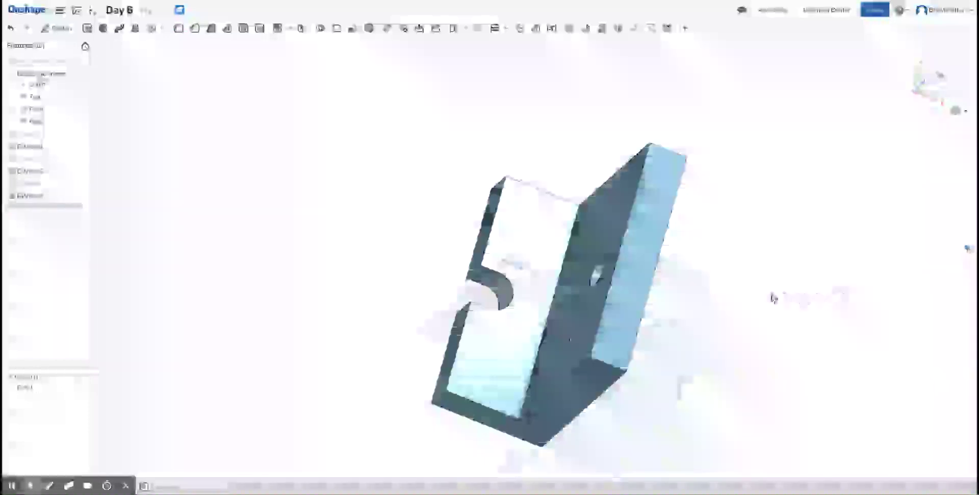
pyautogui.moveTo(795, 234); pyautogui.dragTo(828, 209, button='right')
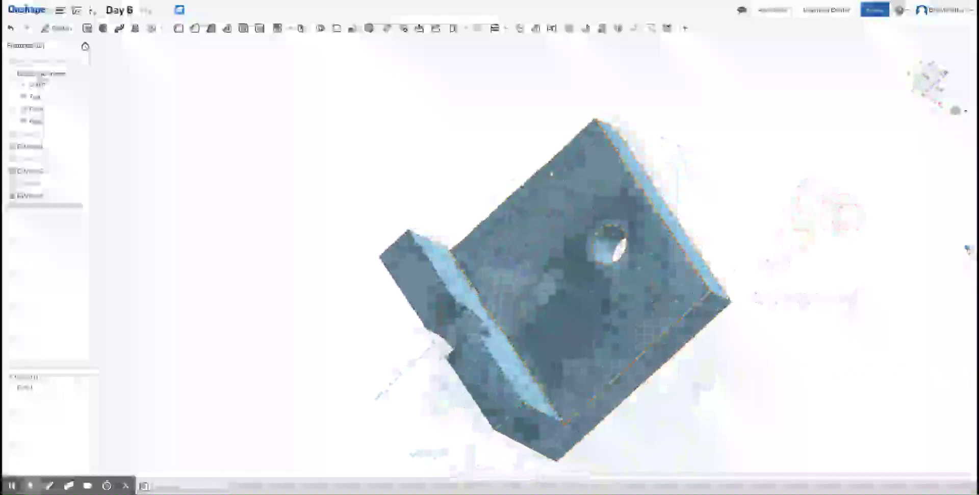
pyautogui.click(577, 173)
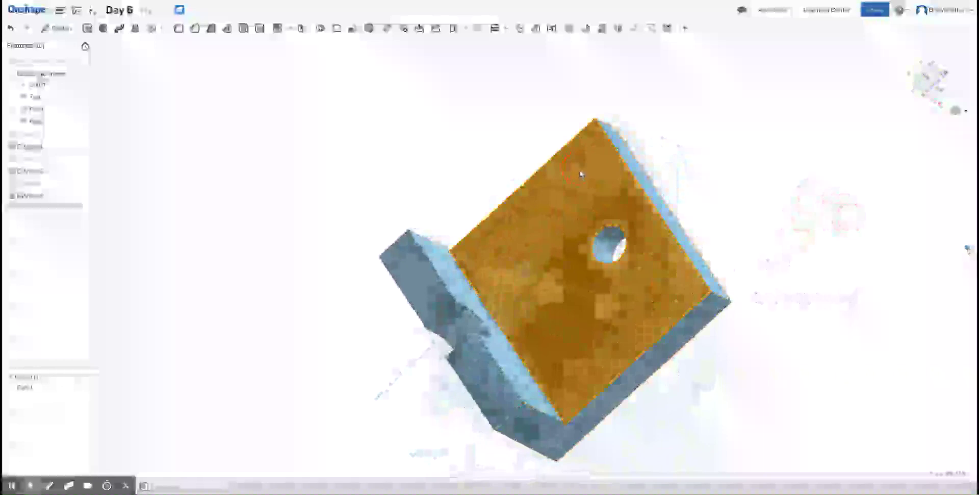
pyautogui.press('n')
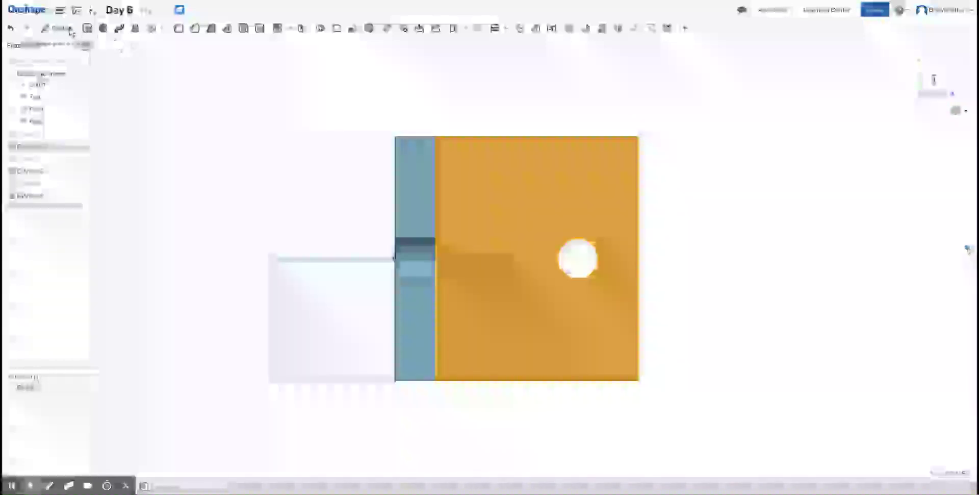
pyautogui.click(69, 31)
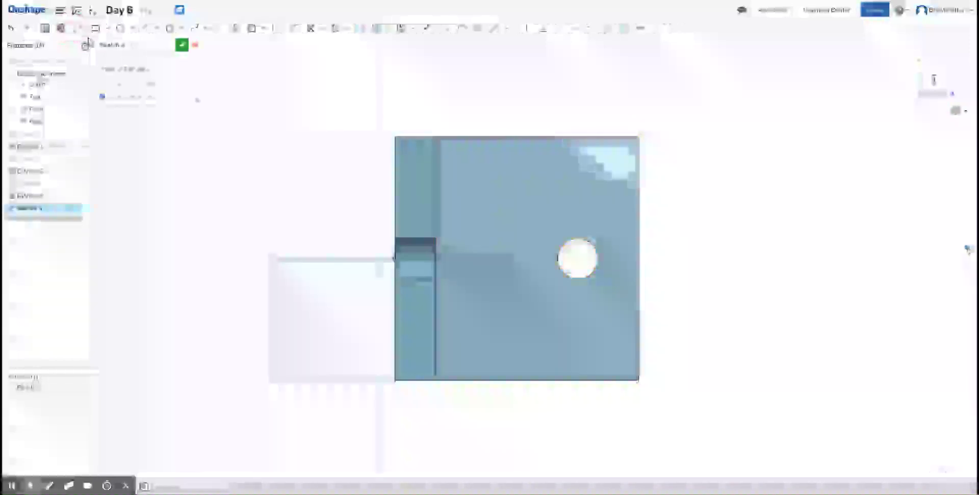
pyautogui.click(915, 54)
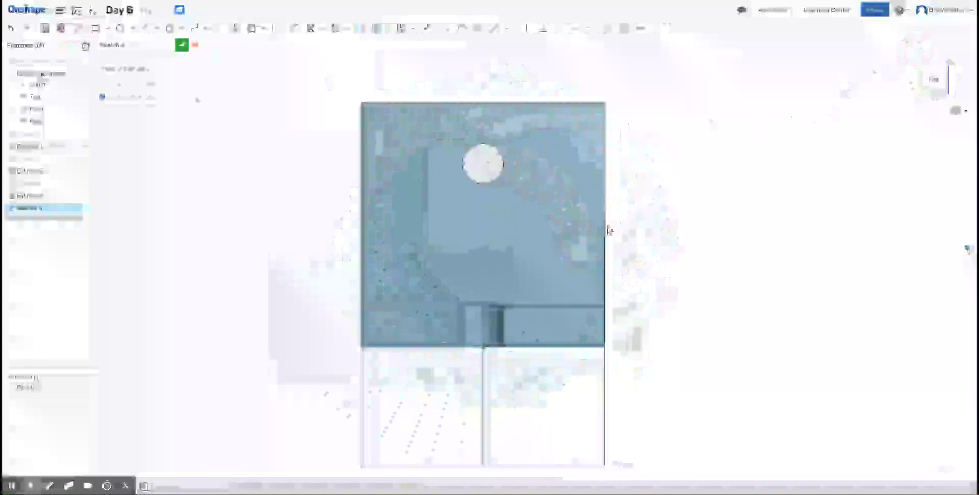
pyautogui.click(144, 28)
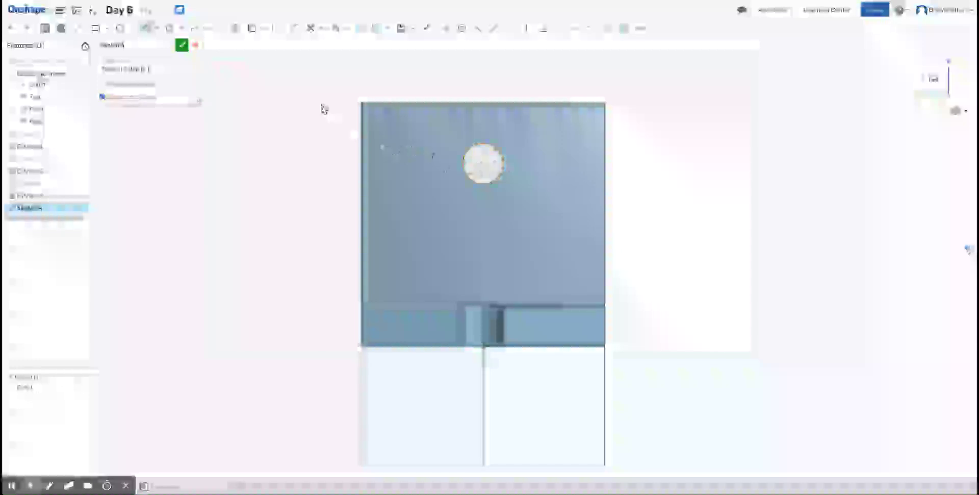
pyautogui.click(295, 30)
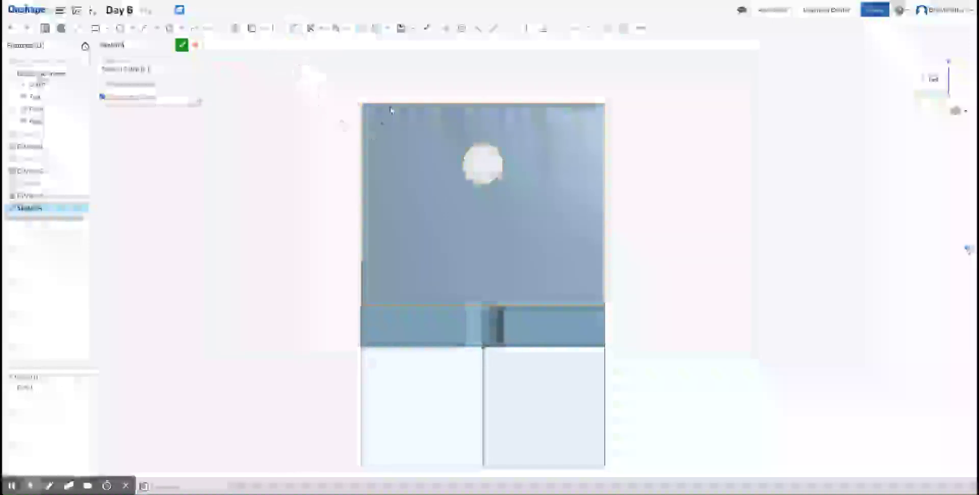
pyautogui.click(294, 32)
pyautogui.click(420, 104)
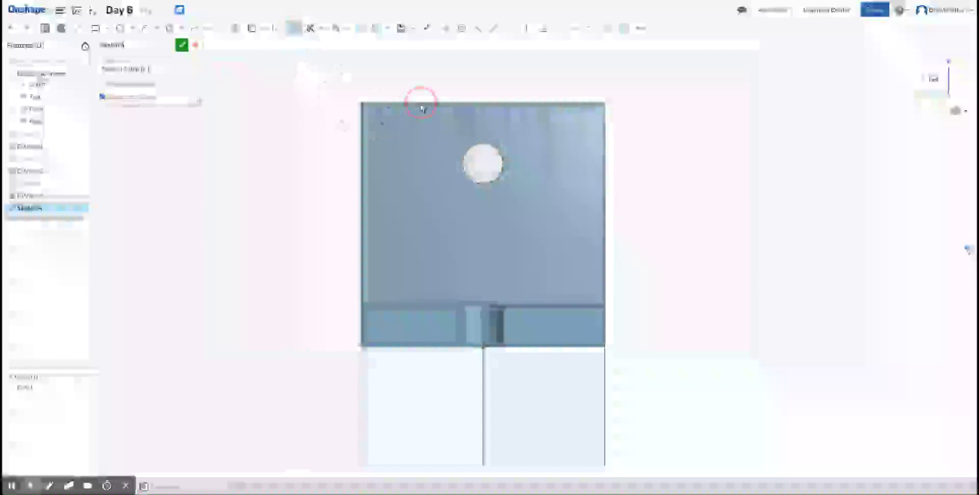
pyautogui.click(360, 153)
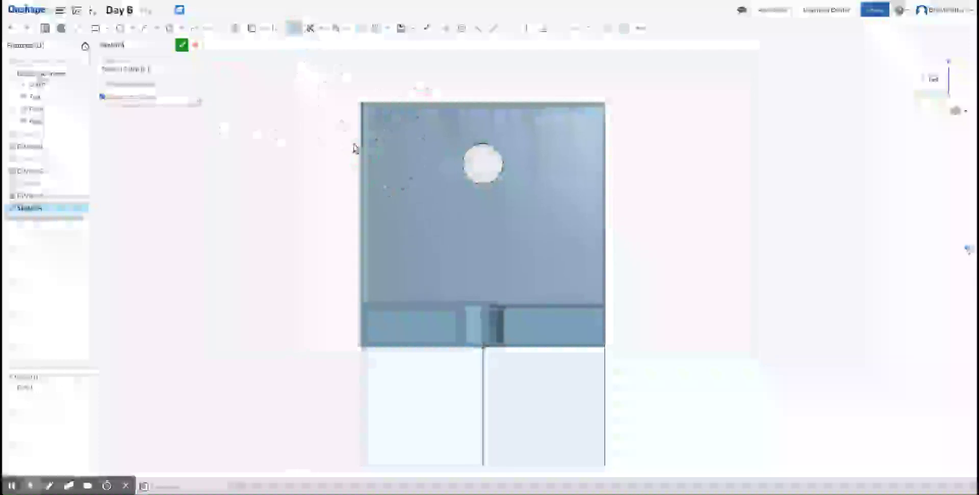
pyautogui.click(197, 46)
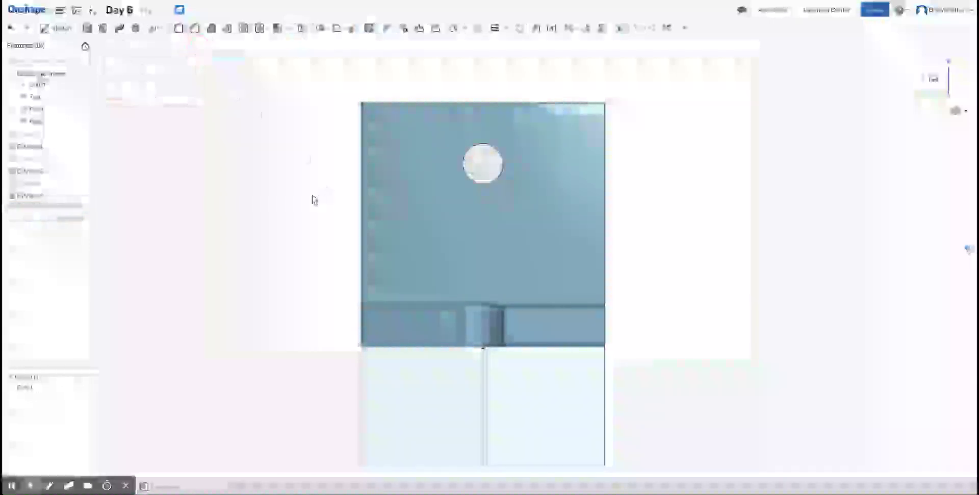
pyautogui.click(545, 161)
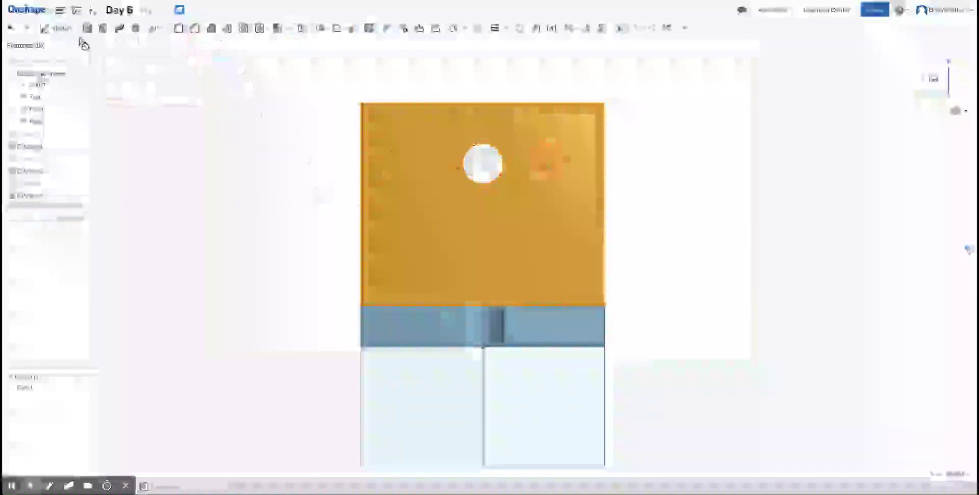
# Start a new sketch on the holed face and pick the upright's right edge
pyautogui.click(59, 29)
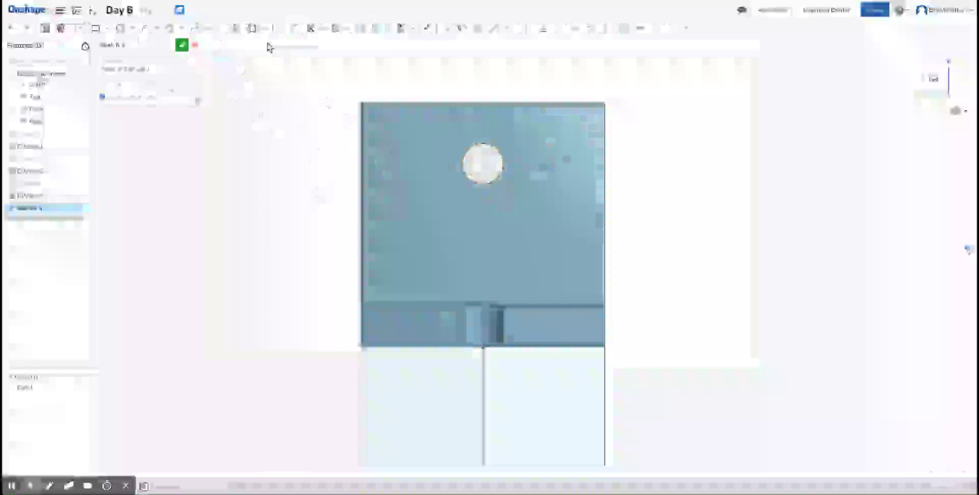
pyautogui.click(296, 30)
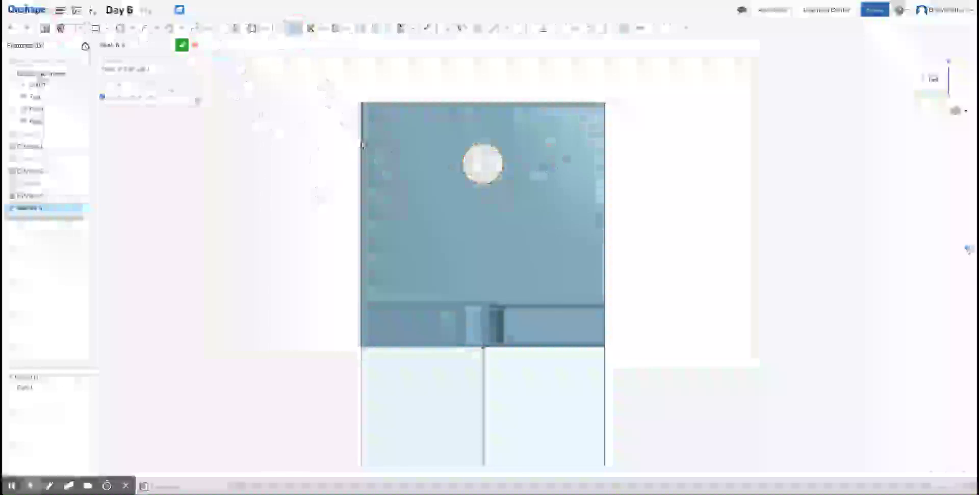
pyautogui.click(383, 108)
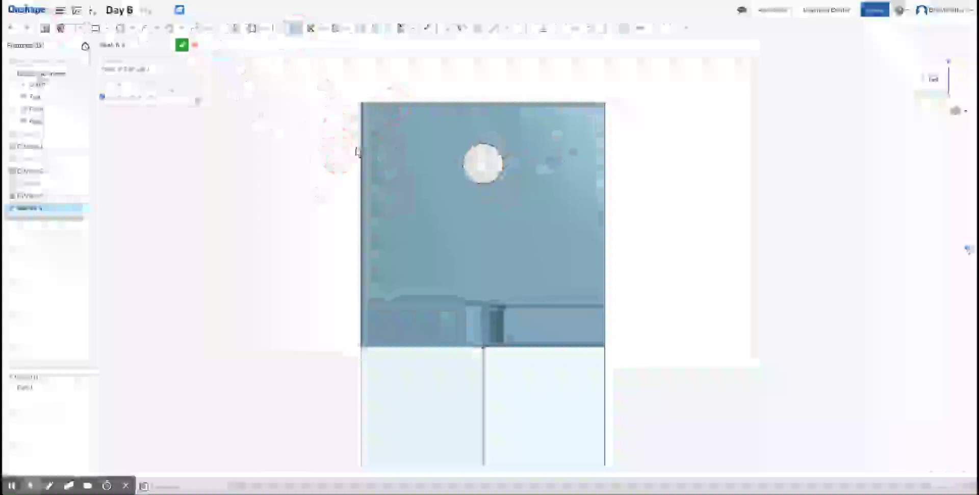
pyautogui.click(291, 28)
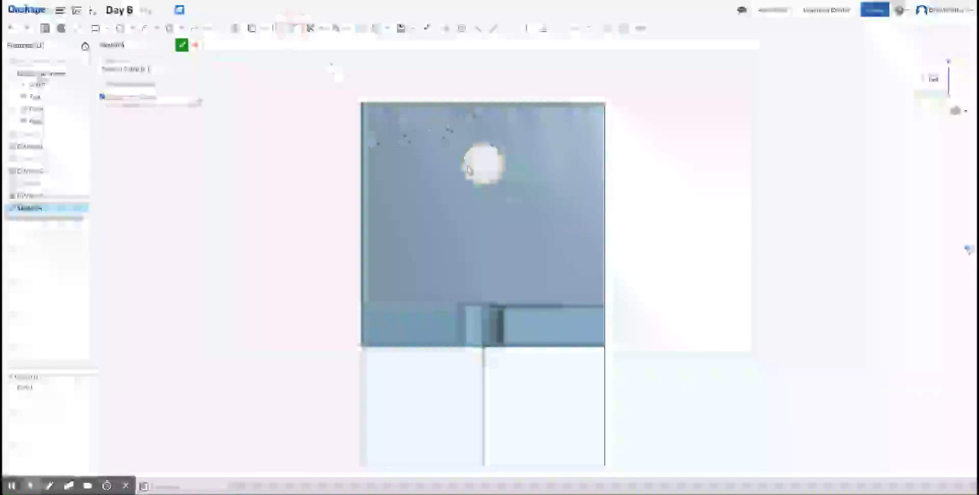
pyautogui.moveTo(326, 118)
pyautogui.mouseDown(button='right')
pyautogui.moveTo(326, 144)
pyautogui.moveTo(327, 133)
pyautogui.mouseUp(button='right')
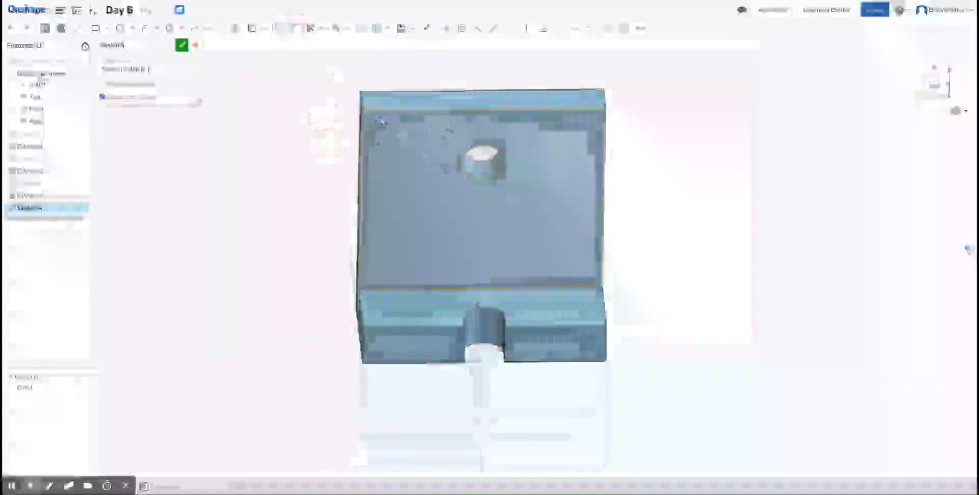
pyautogui.click(295, 29)
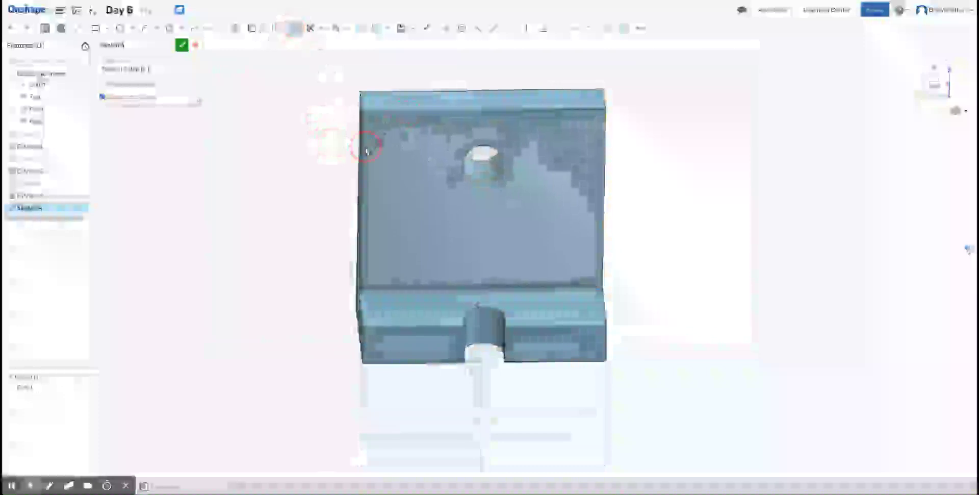
pyautogui.click(294, 29)
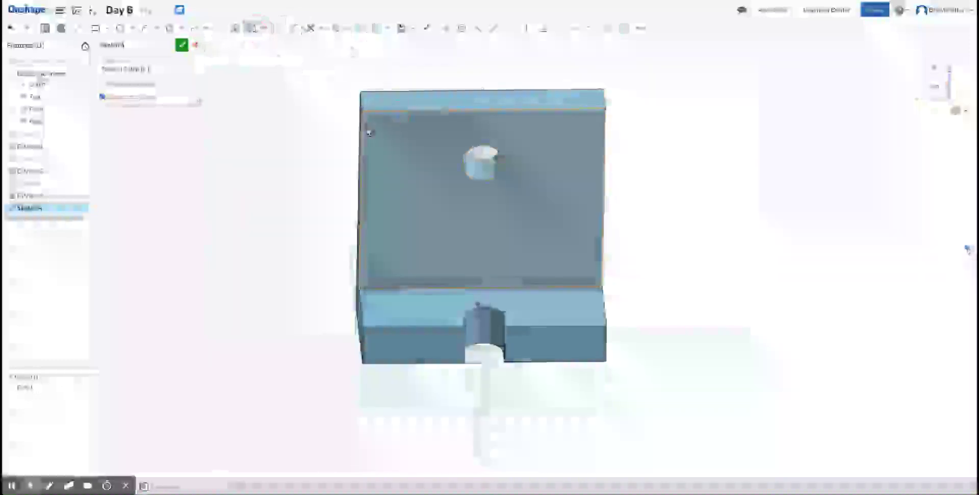
pyautogui.click(606, 134)
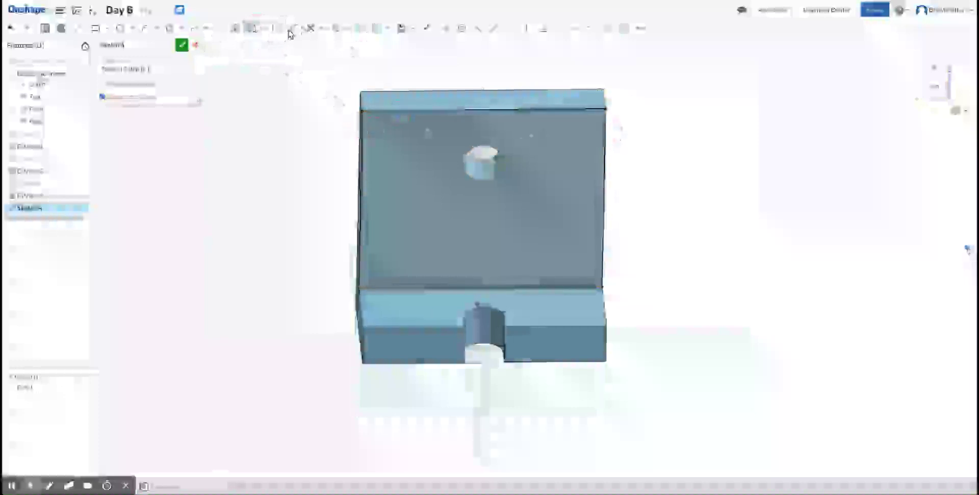
# Draw a corner arc touching the top and right edges, dimension its radius, and finish
pyautogui.click(294, 28)
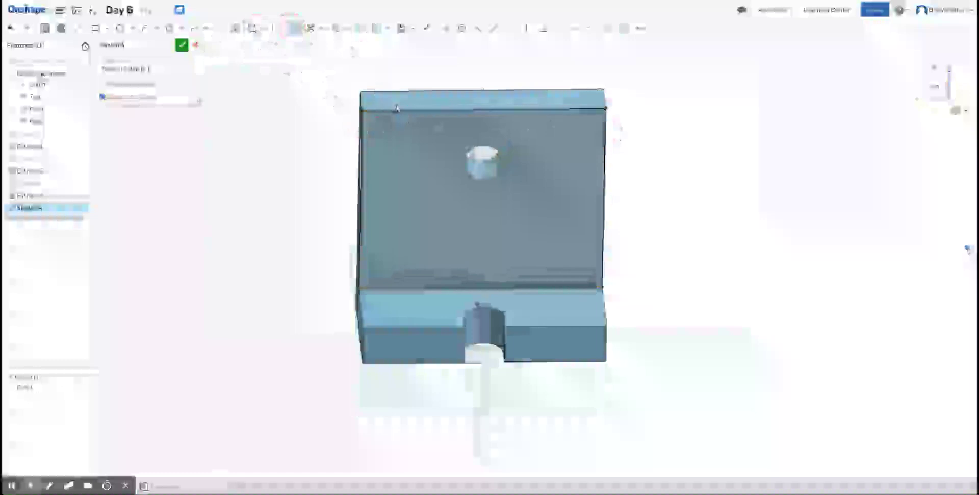
pyautogui.click(370, 144)
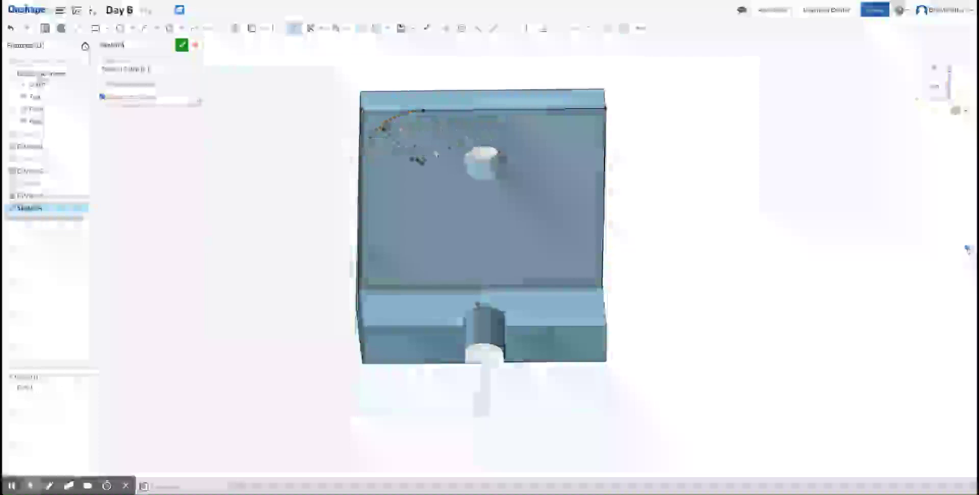
pyautogui.click(549, 112)
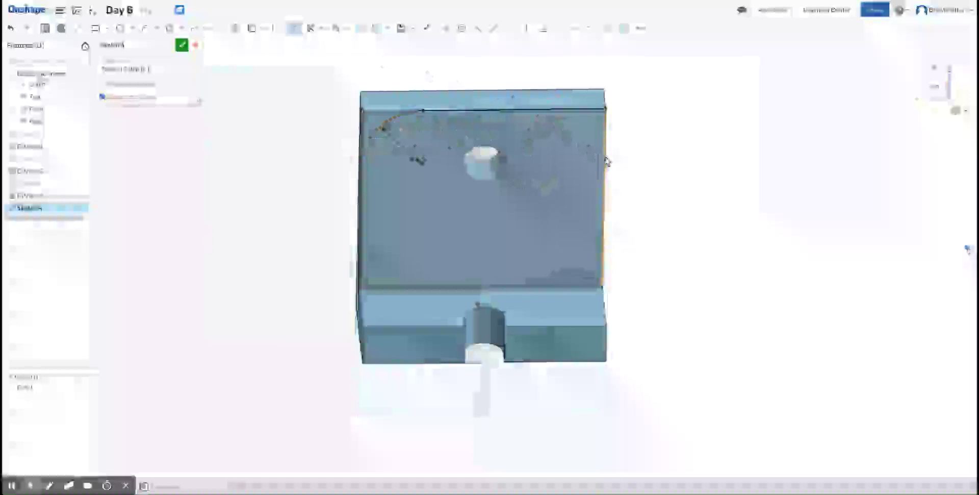
pyautogui.click(606, 161)
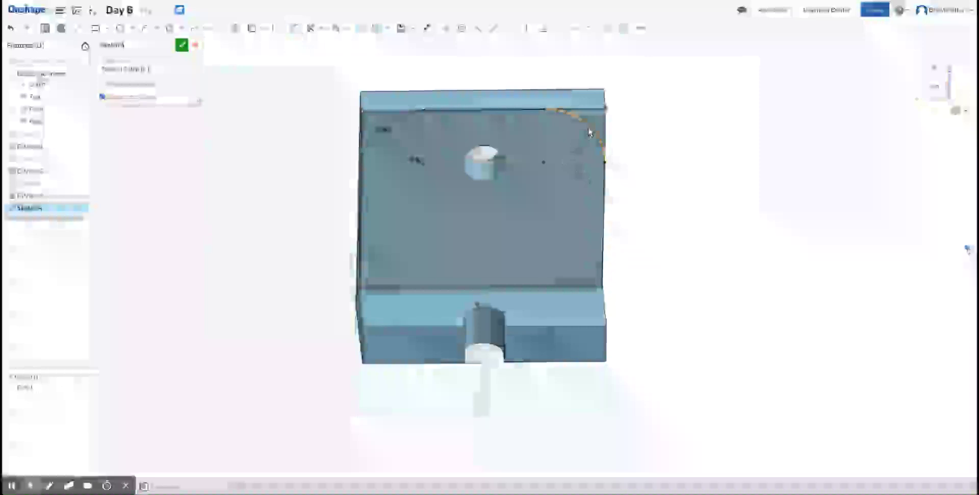
pyautogui.click(665, 153)
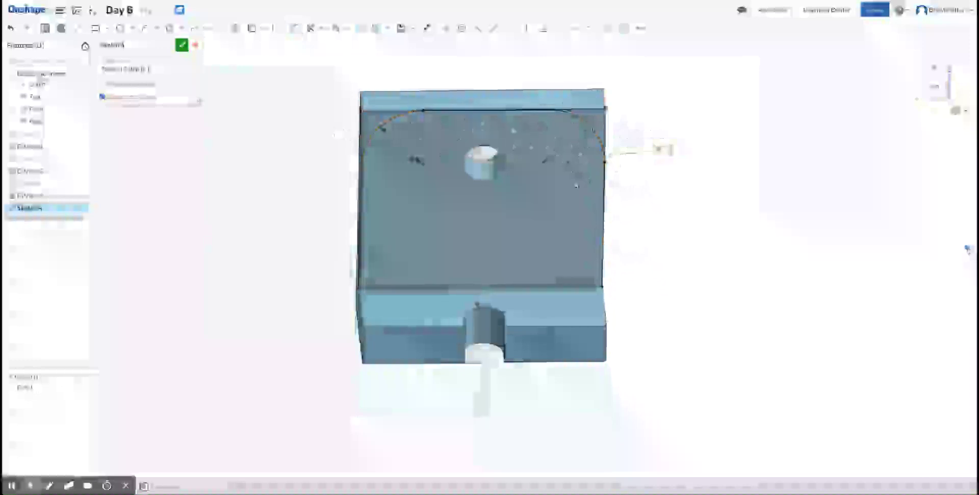
pyautogui.click(181, 45)
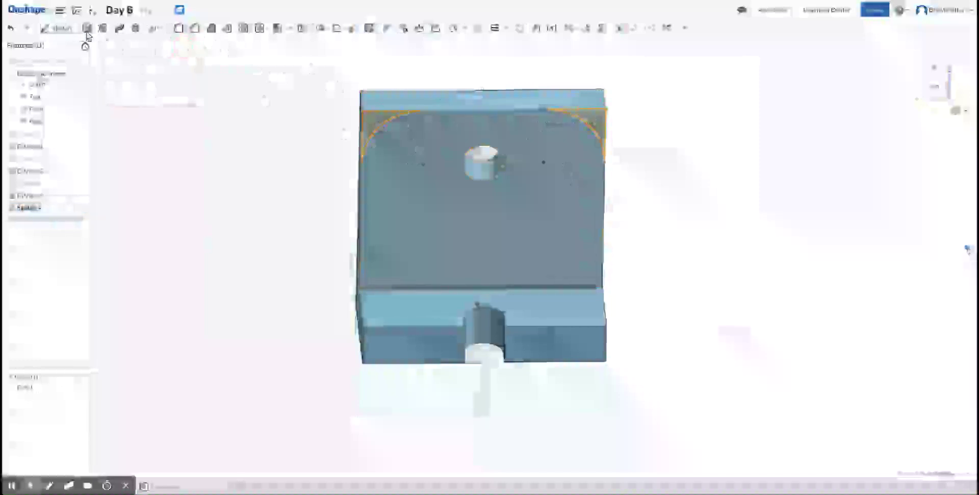
# Extrude the corner sketch as a Remove cut to round the upright's top corners
pyautogui.click(87, 32)
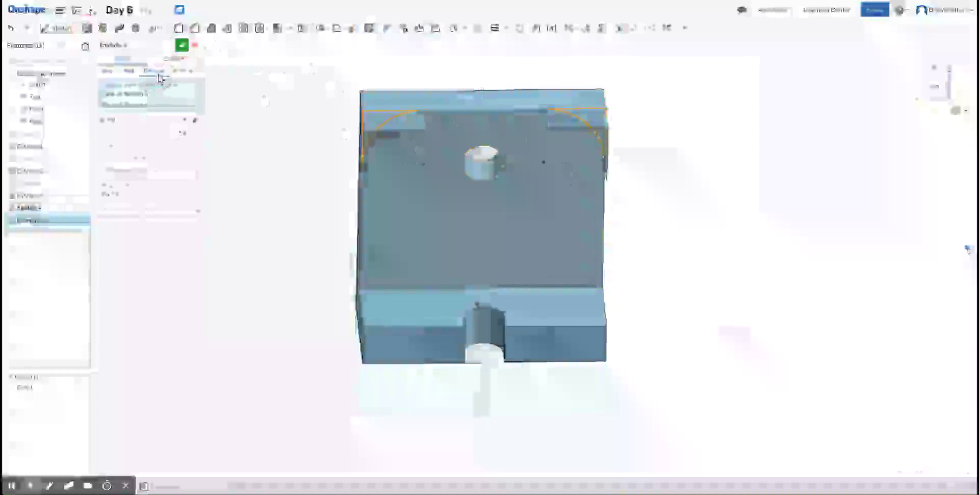
pyautogui.click(170, 120)
pyautogui.click(166, 210)
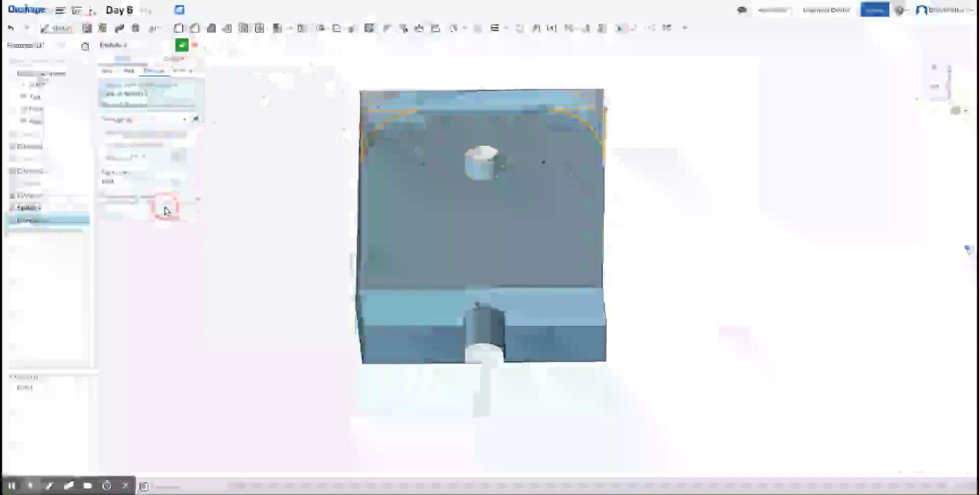
pyautogui.click(182, 45)
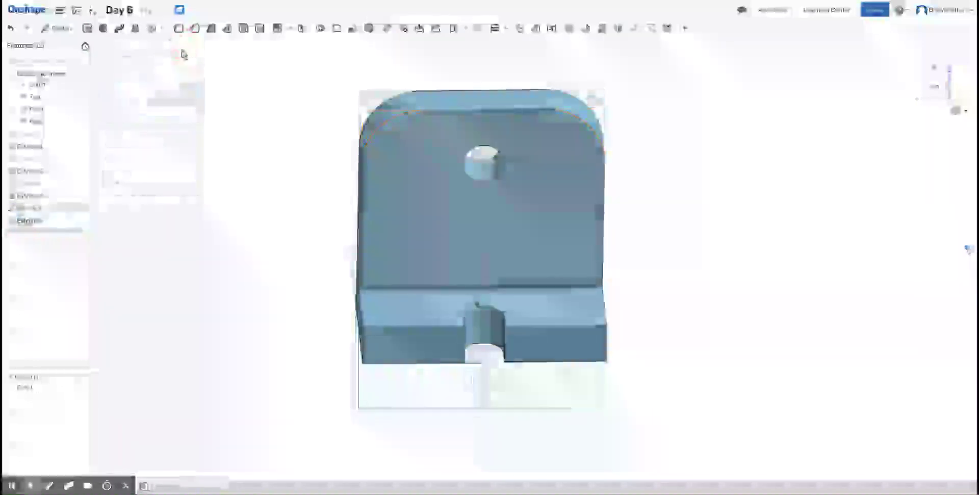
pyautogui.moveTo(699, 261)
pyautogui.mouseDown(button='right')
pyautogui.moveTo(697, 203)
pyautogui.moveTo(678, 275)
pyautogui.moveTo(730, 241)
pyautogui.moveTo(699, 251)
pyautogui.moveTo(650, 216)
pyautogui.mouseUp(button='right')
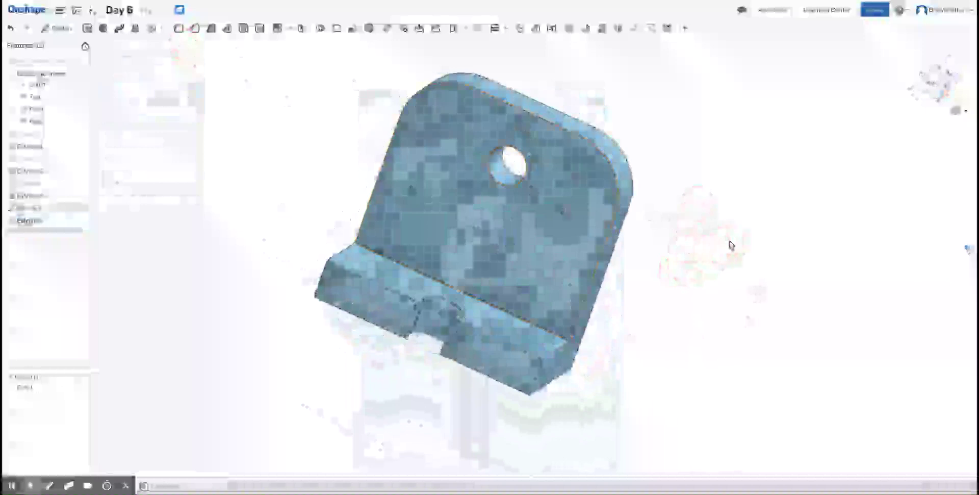
pyautogui.moveTo(758, 204)
pyautogui.mouseDown(button='right')
pyautogui.moveTo(751, 181)
pyautogui.moveTo(745, 216)
pyautogui.moveTo(760, 227)
pyautogui.moveTo(741, 221)
pyautogui.moveTo(769, 239)
pyautogui.moveTo(746, 205)
pyautogui.mouseUp(button='right')
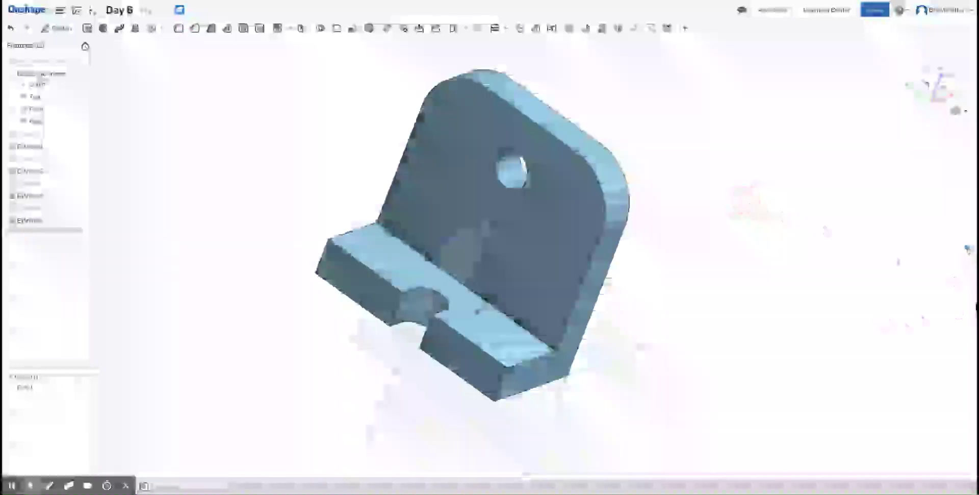
# On the upright's back face, sketch a circle centred on the hole and dimension its diameter
pyautogui.click(505, 229)
pyautogui.click(55, 28)
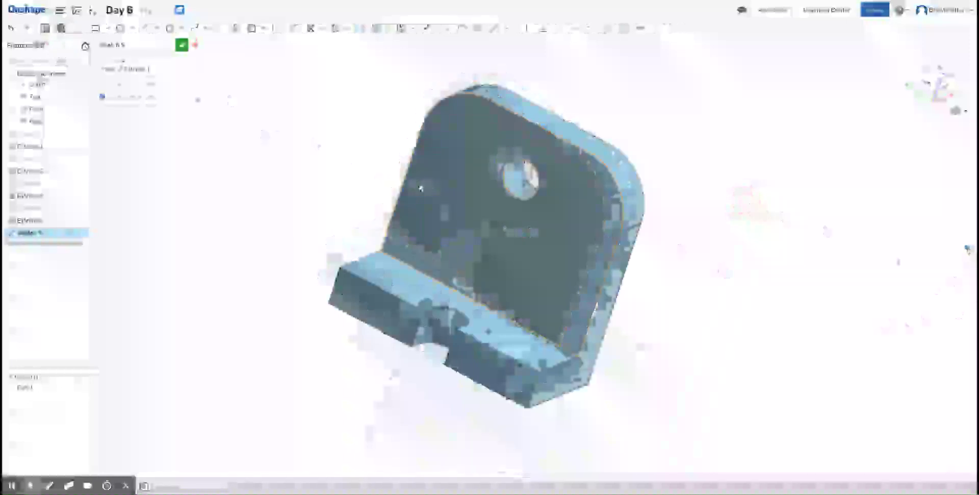
pyautogui.press('n')
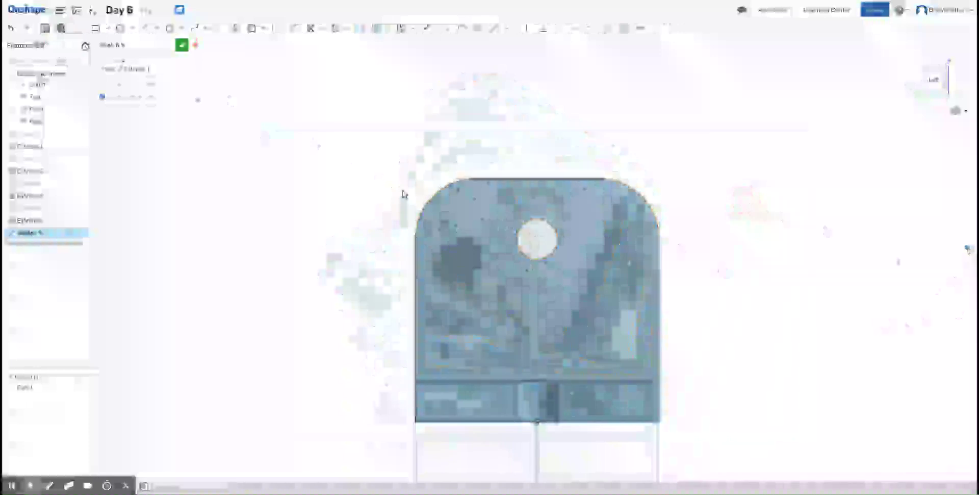
pyautogui.click(120, 28)
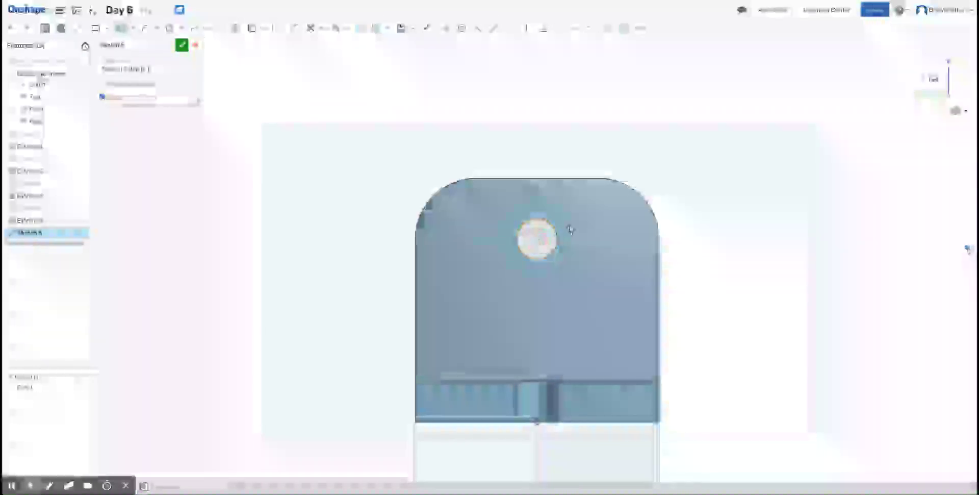
pyautogui.click(570, 229)
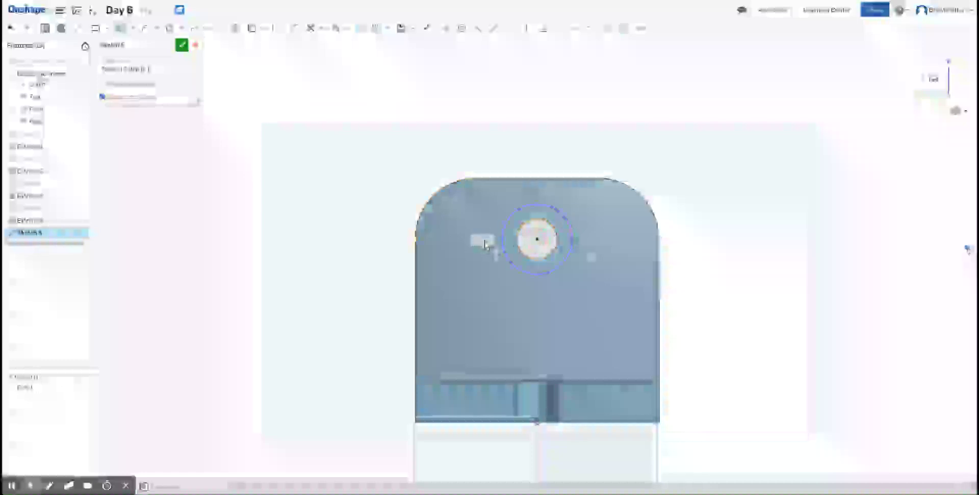
pyautogui.click(565, 220)
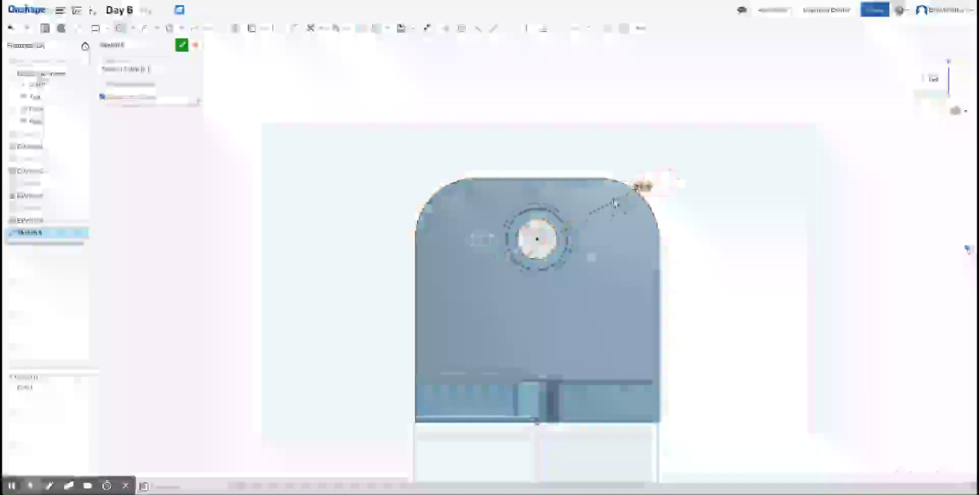
# Close the circle sketch and extrude the ring around the hole, flipped into the part
pyautogui.click(182, 45)
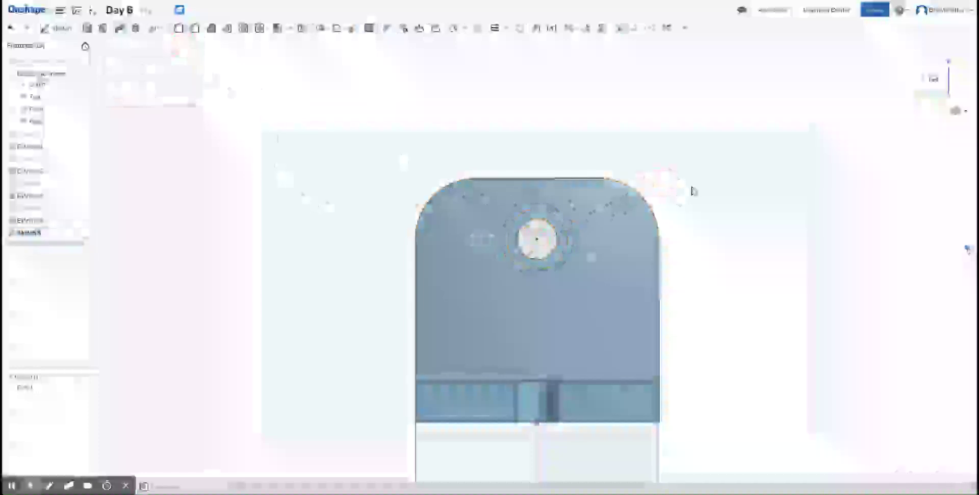
pyautogui.moveTo(687, 146); pyautogui.dragTo(679, 199, button='right')
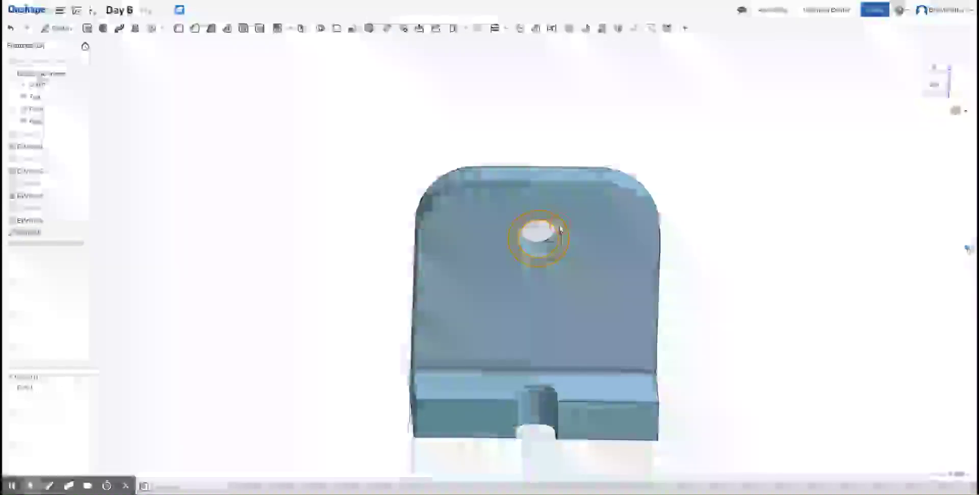
pyautogui.click(773, 221)
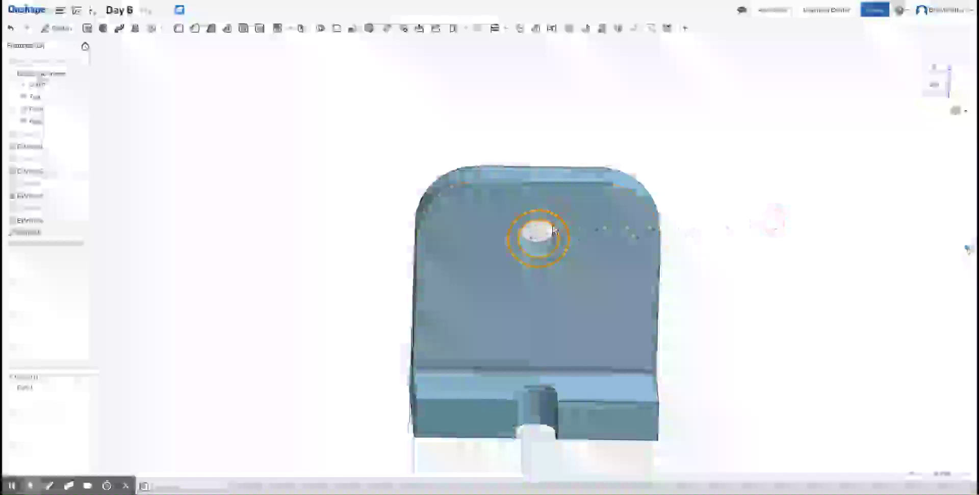
pyautogui.click(750, 228)
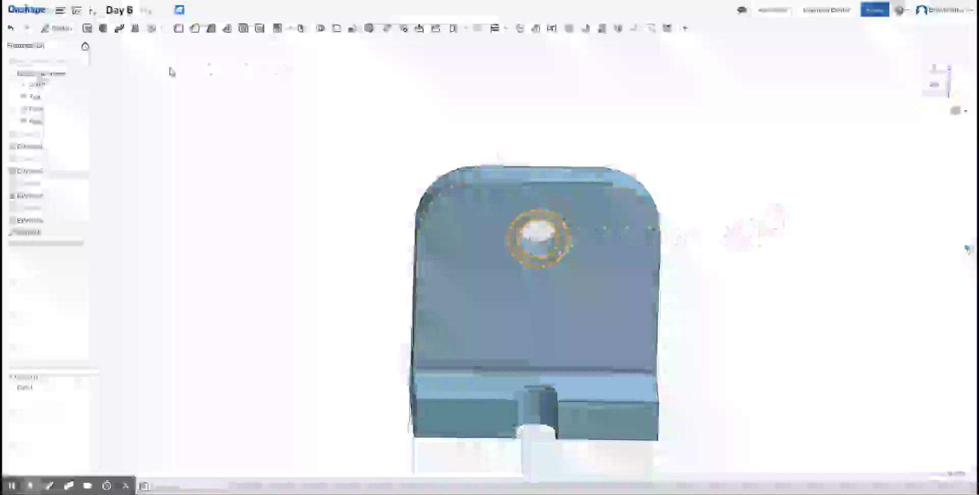
pyautogui.click(90, 30)
pyautogui.click(185, 122)
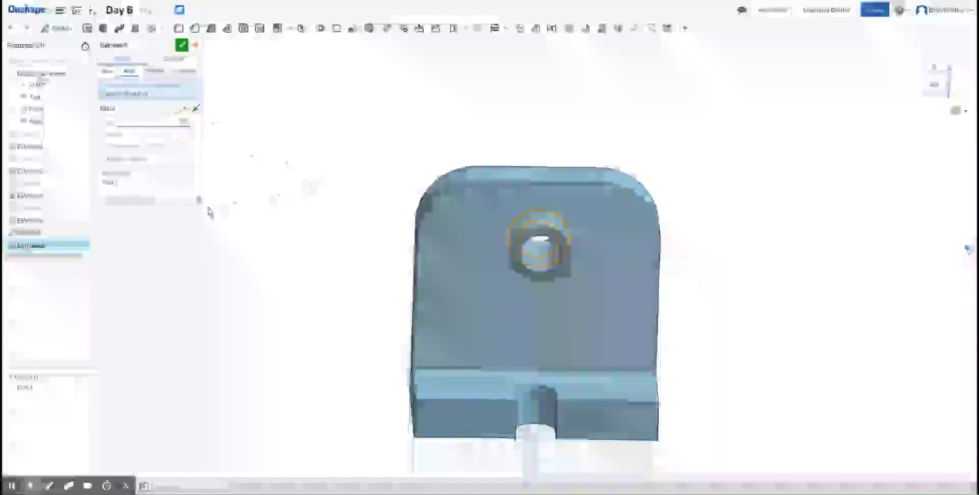
# Set the ring extrude to Remove and commit the counterbore cut around the hole
pyautogui.click(276, 178)
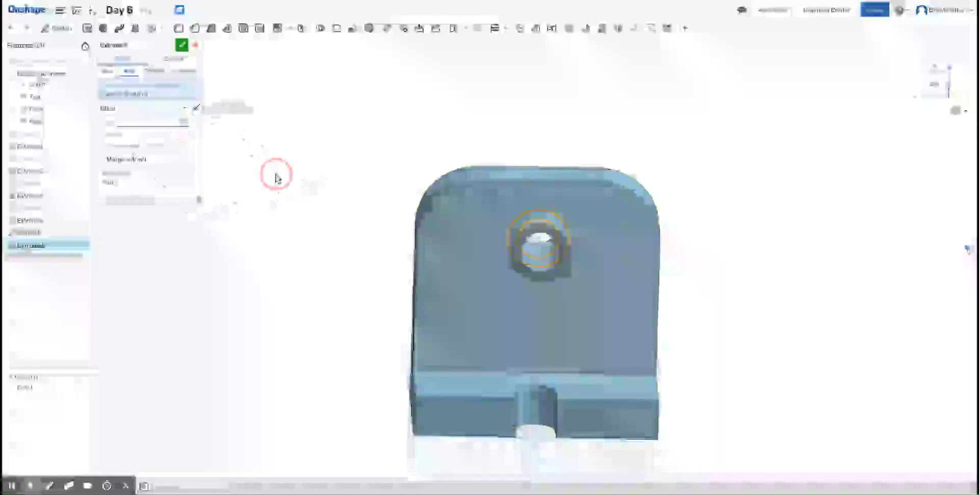
pyautogui.moveTo(276, 178); pyautogui.dragTo(253, 152, button='right')
pyautogui.click(153, 70)
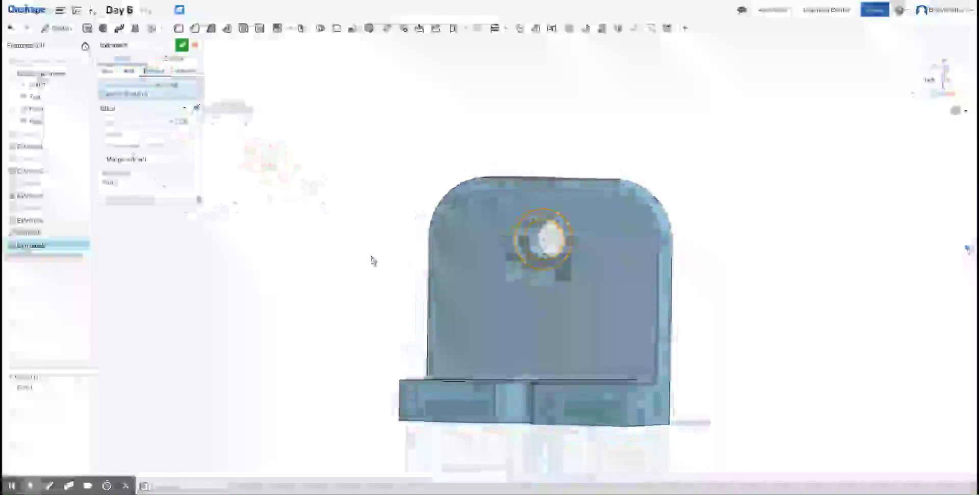
pyautogui.click(183, 47)
pyautogui.moveTo(710, 153); pyautogui.dragTo(744, 167, button='right')
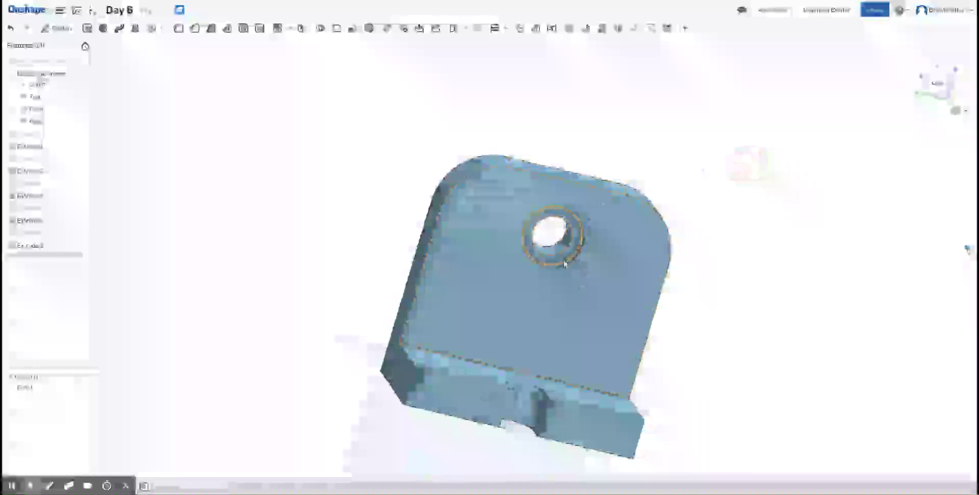
# Orbit around the bracket's front face and start a new plane feature, Plane 1
pyautogui.moveTo(742, 239)
pyautogui.mouseDown(button='right')
pyautogui.moveTo(712, 241)
pyautogui.moveTo(705, 258)
pyautogui.moveTo(758, 229)
pyautogui.mouseUp(button='right')
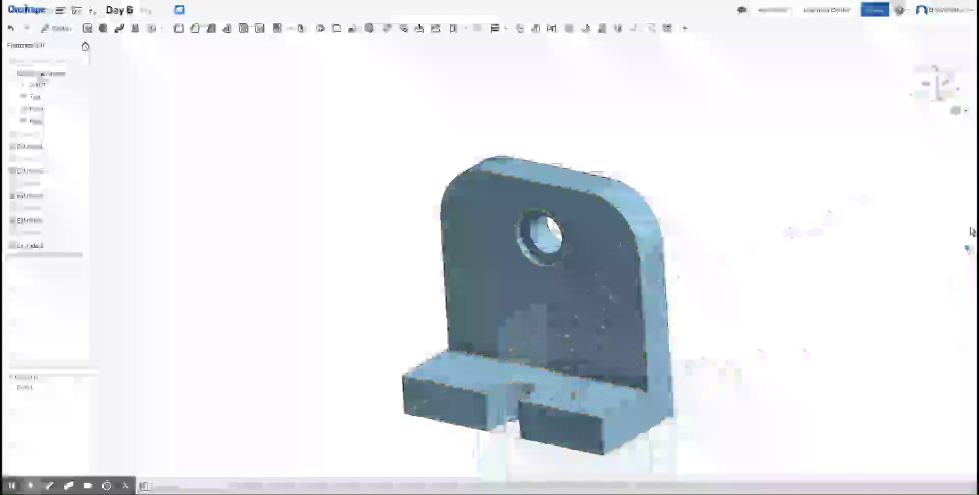
pyautogui.moveTo(733, 291)
pyautogui.mouseDown(button='right')
pyautogui.moveTo(758, 236)
pyautogui.moveTo(709, 305)
pyautogui.moveTo(739, 287)
pyautogui.moveTo(743, 237)
pyautogui.moveTo(732, 279)
pyautogui.mouseUp(button='right')
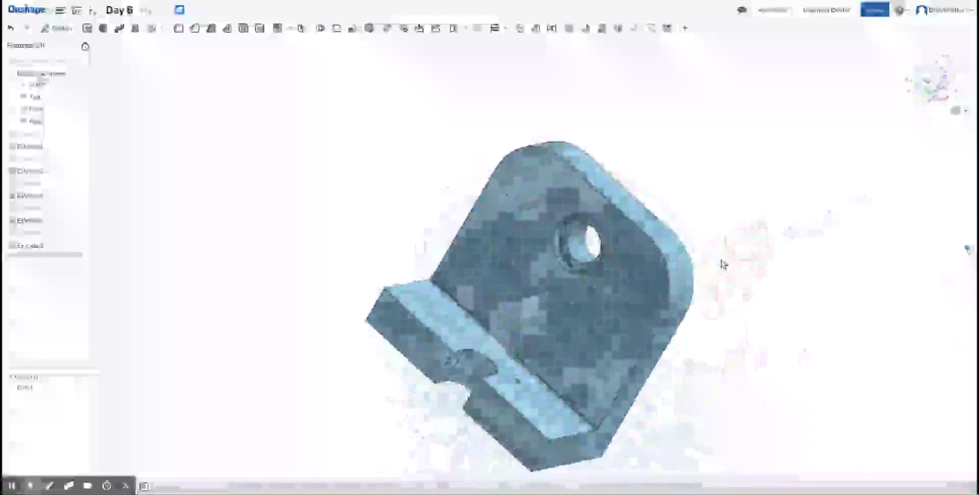
pyautogui.click(479, 29)
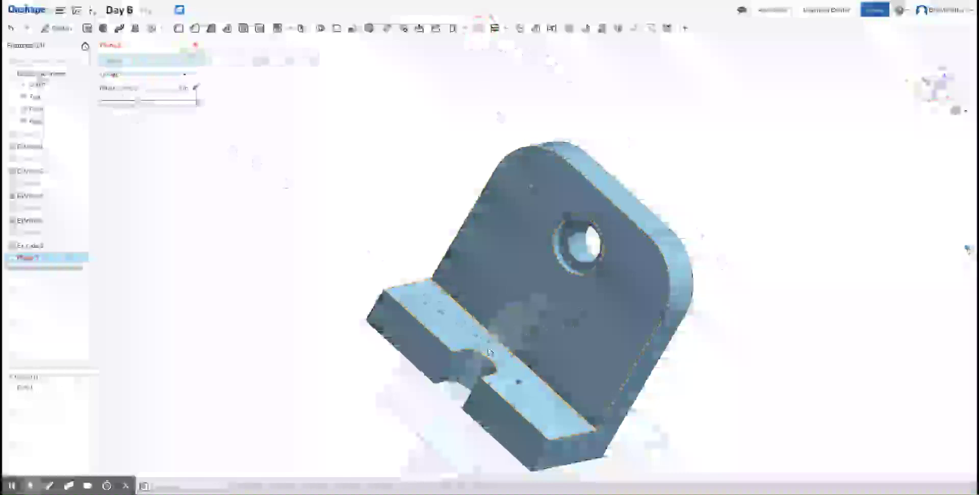
# Base Plane 1 on the Front plane with a 1 in offset and accept it
pyautogui.click(433, 466)
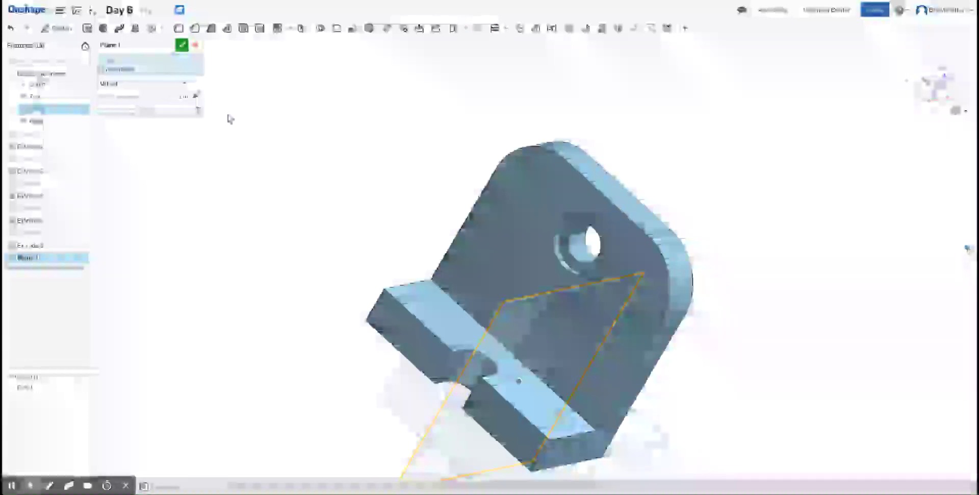
pyautogui.click(179, 96)
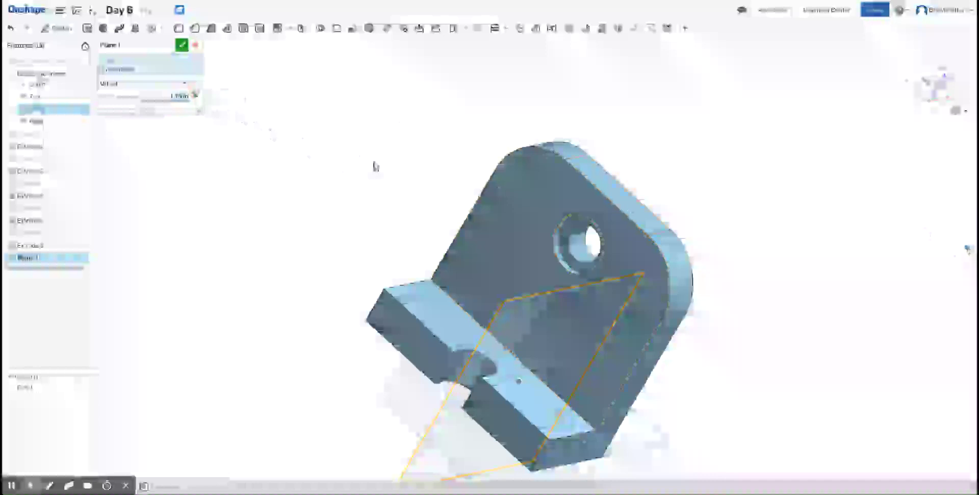
pyautogui.click(182, 46)
pyautogui.moveTo(747, 144); pyautogui.dragTo(716, 180, button='right')
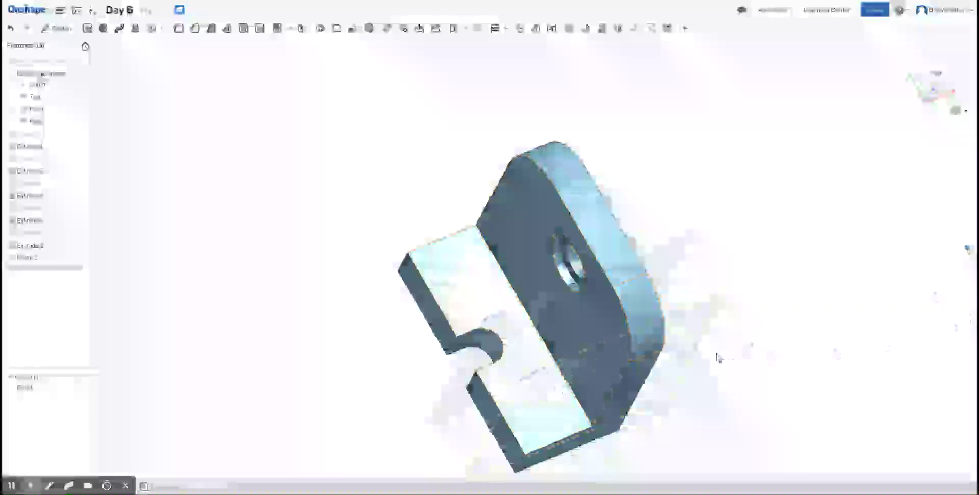
# Open a new sketch on Plane 1, viewed from an isometric angle
pyautogui.moveTo(802, 310); pyautogui.dragTo(767, 280, button='right')
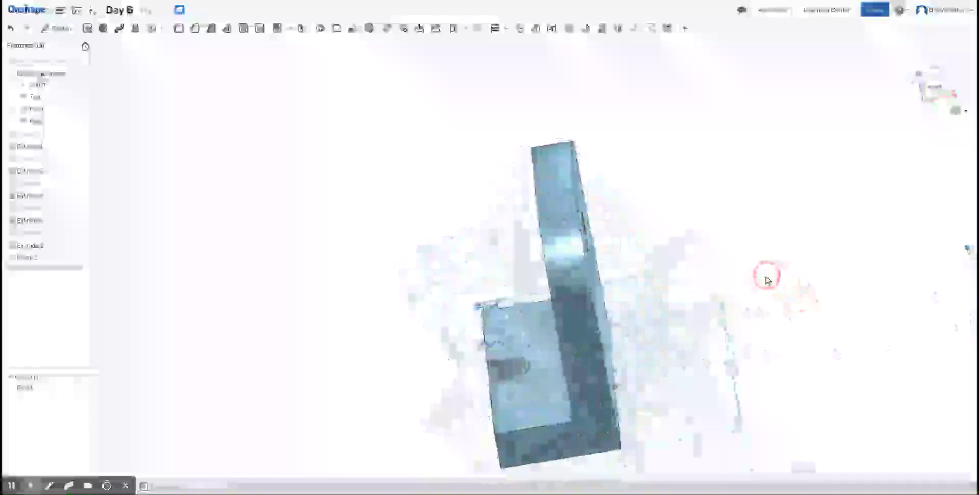
pyautogui.click(680, 341)
pyautogui.click(56, 28)
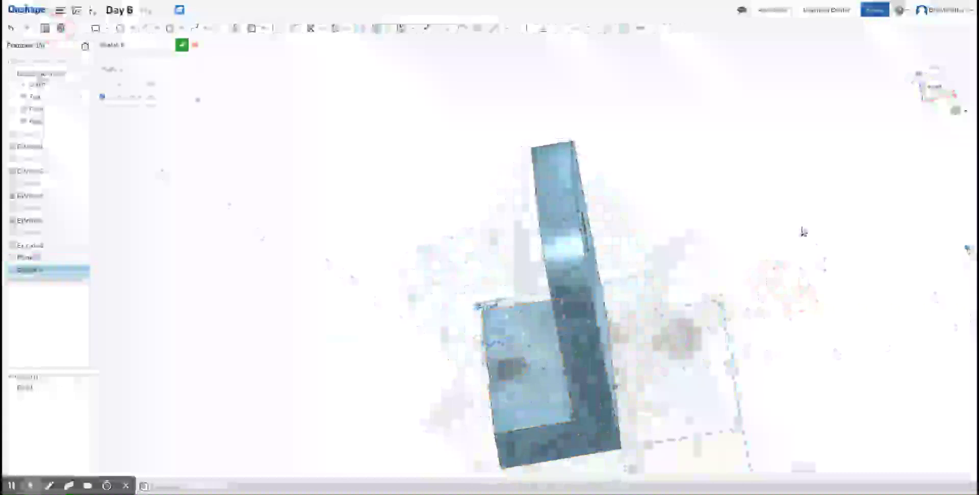
pyautogui.moveTo(737, 198); pyautogui.dragTo(734, 98, button='right')
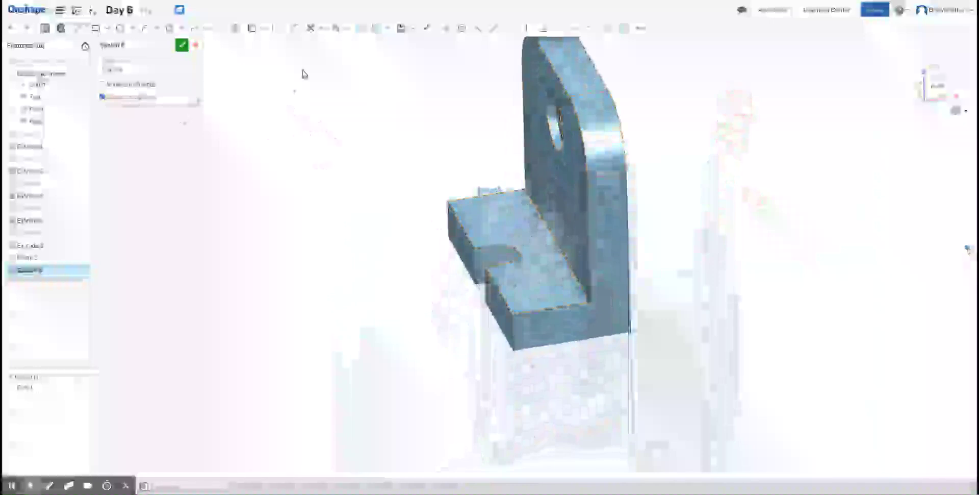
# Project the upright's inner vertical edge and the base's top-face edges into the sketch
pyautogui.click(252, 30)
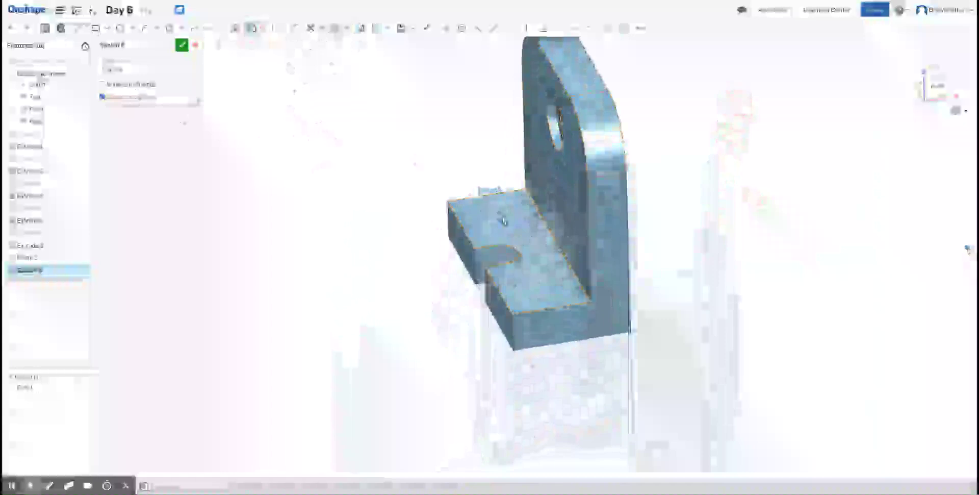
pyautogui.click(587, 251)
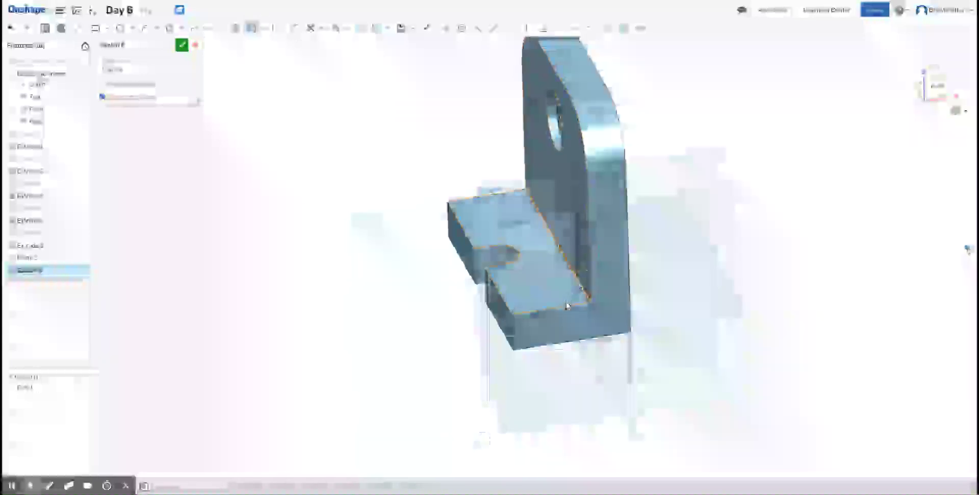
pyautogui.click(502, 296)
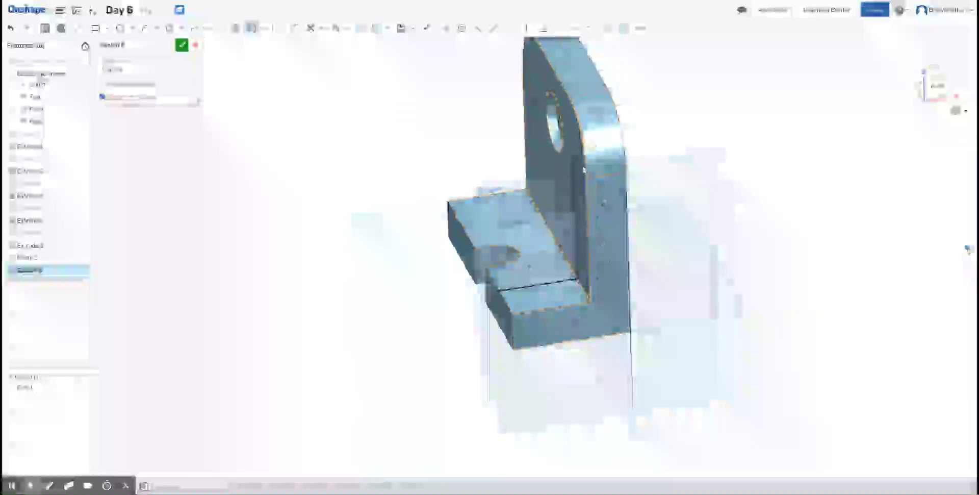
# Draw a sloping rib line from the base's inner edge up to the upright's edge
pyautogui.click(79, 28)
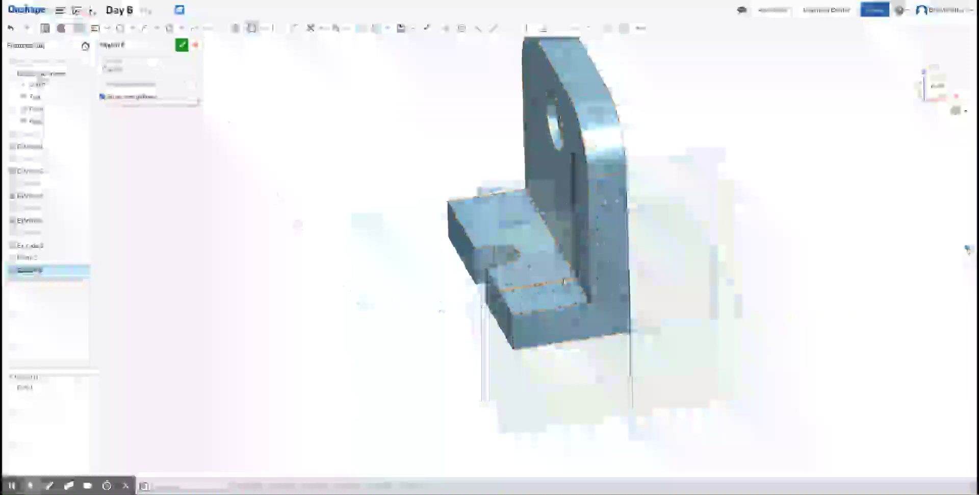
pyautogui.click(511, 299)
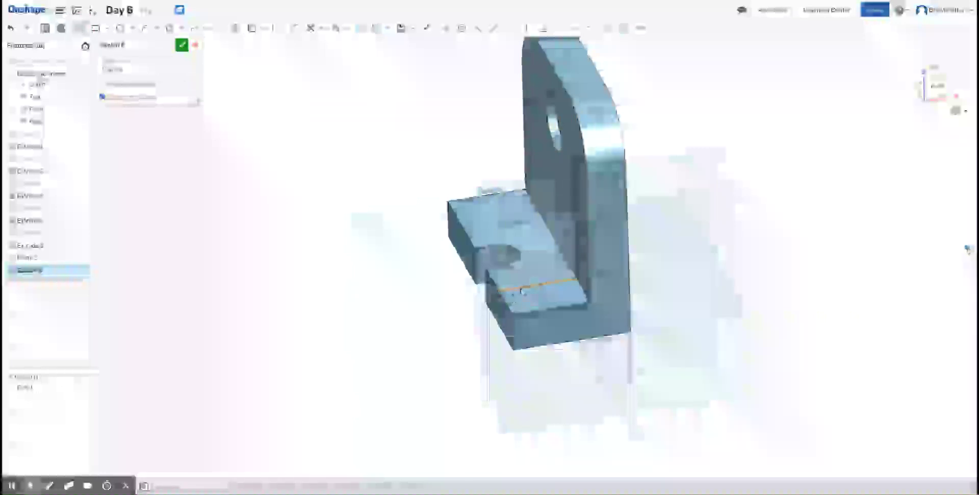
pyautogui.click(522, 292)
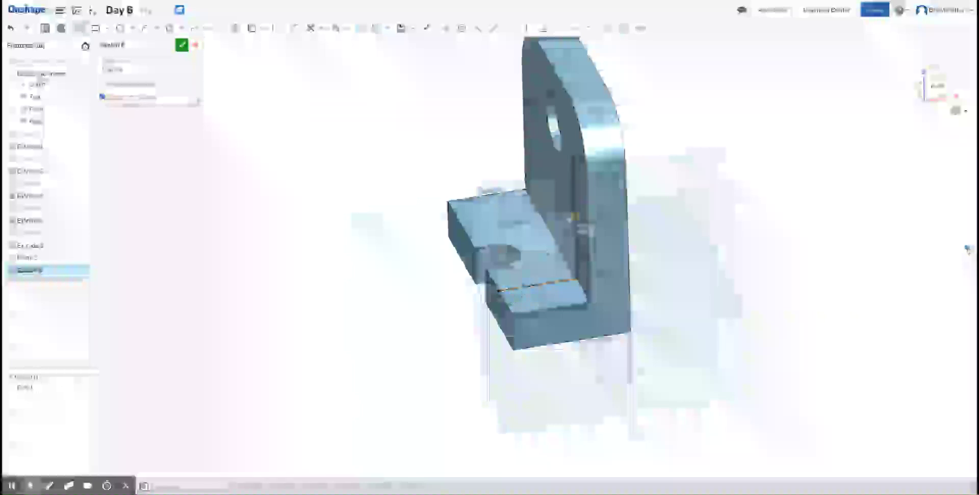
pyautogui.click(574, 191)
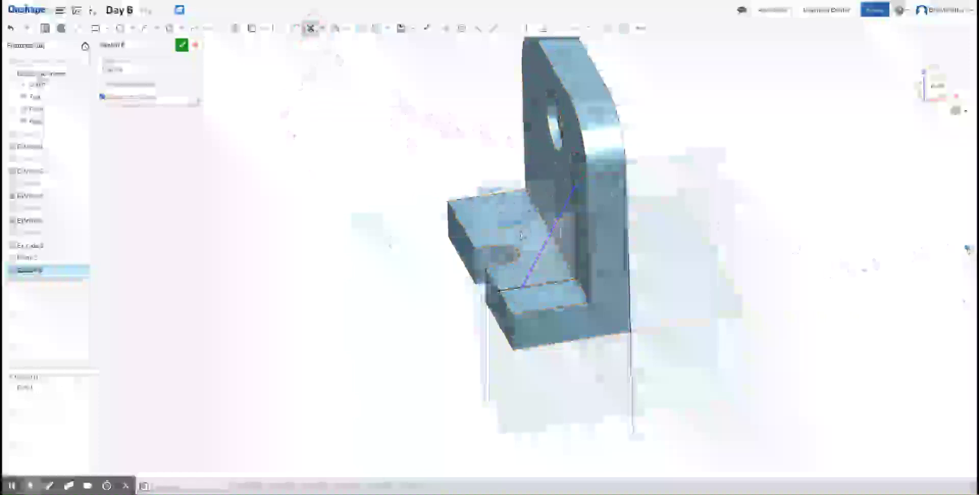
# Trim the leftover line piece and add a vertical dimension to the sloping rib line
pyautogui.click(507, 293)
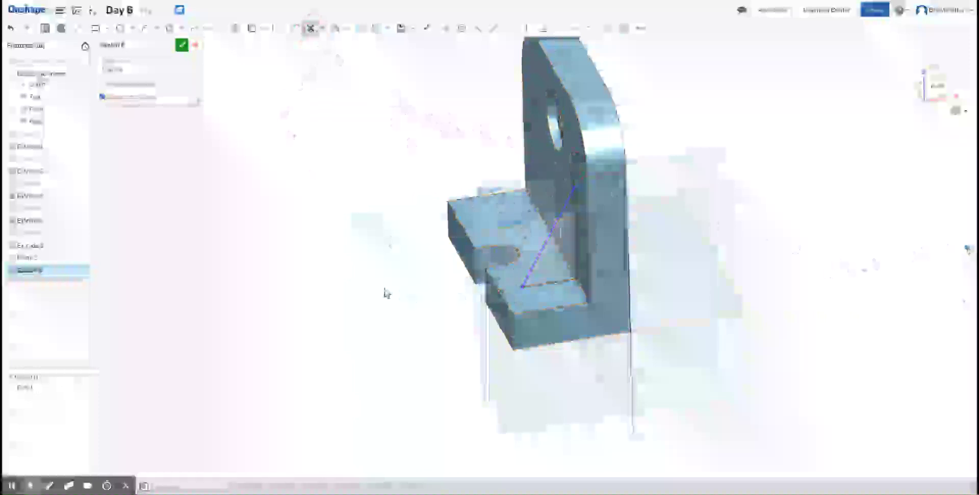
pyautogui.press('d')
pyautogui.click(560, 228)
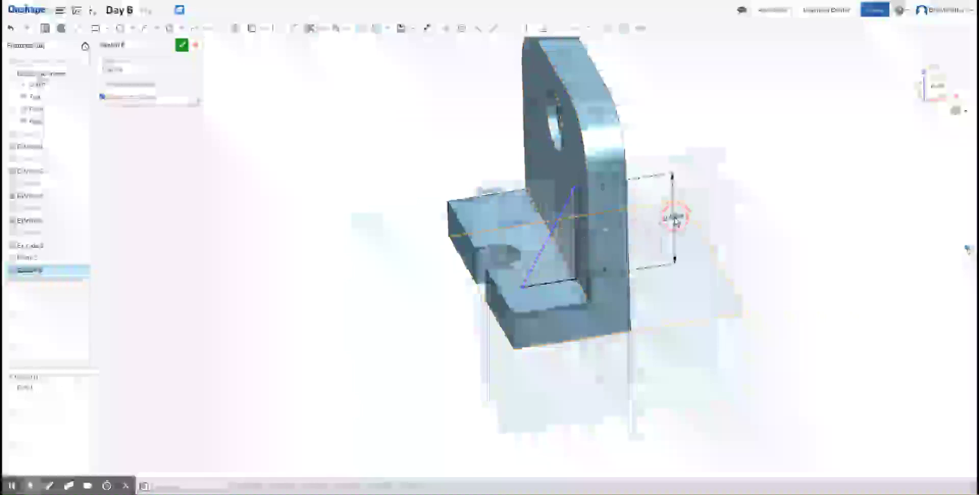
pyautogui.click(674, 219)
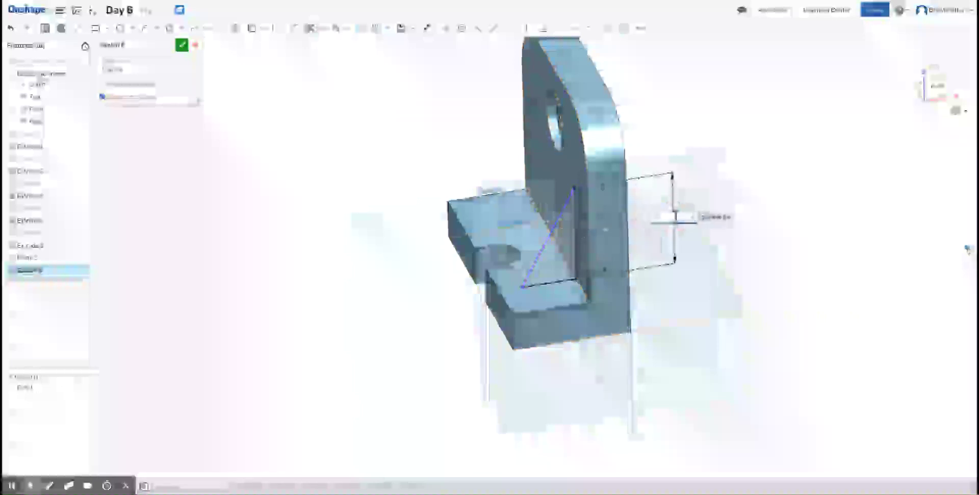
pyautogui.press('Return')
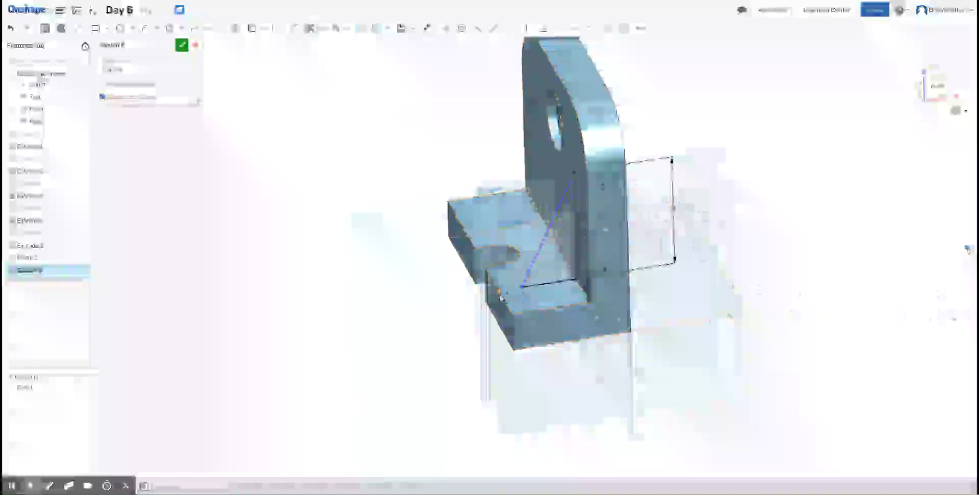
# Close the rib outline at the base edge, dimension it to 1 mm, and finish Sketch 6
pyautogui.click(504, 303)
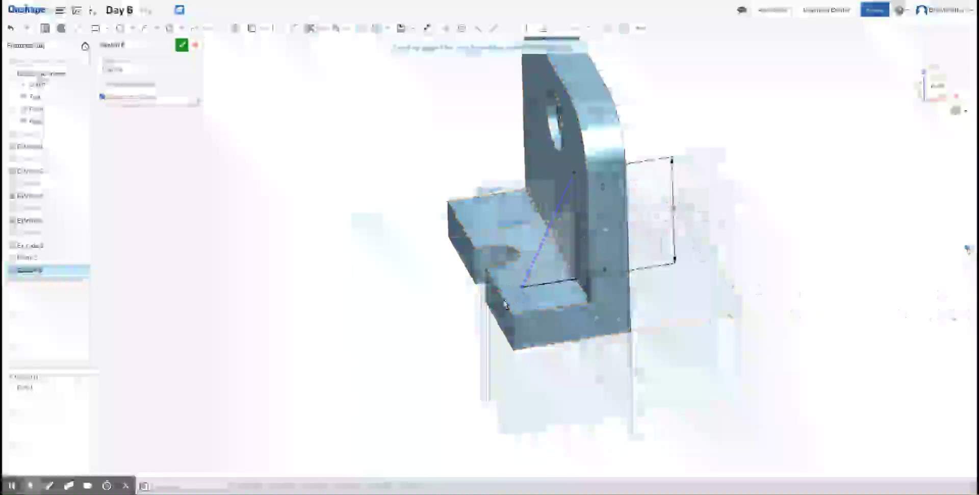
pyautogui.moveTo(712, 353); pyautogui.dragTo(701, 345, button='right')
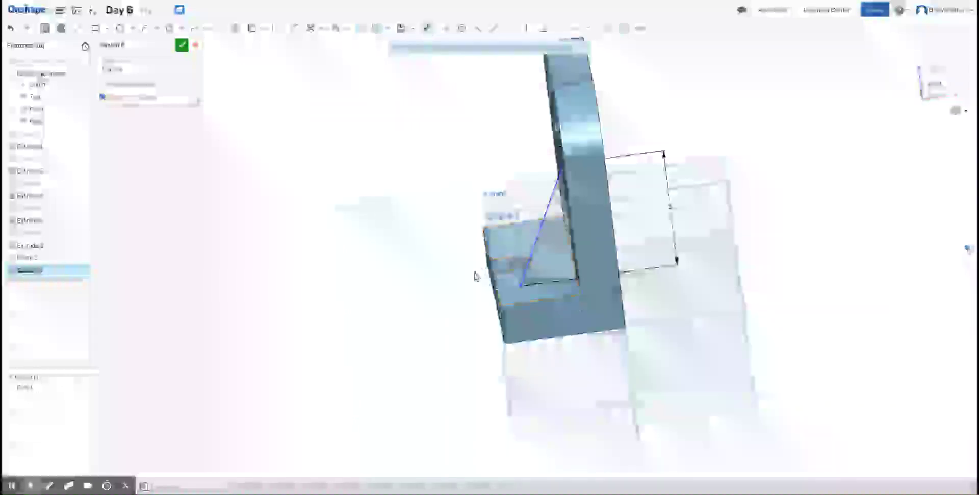
pyautogui.click(499, 296)
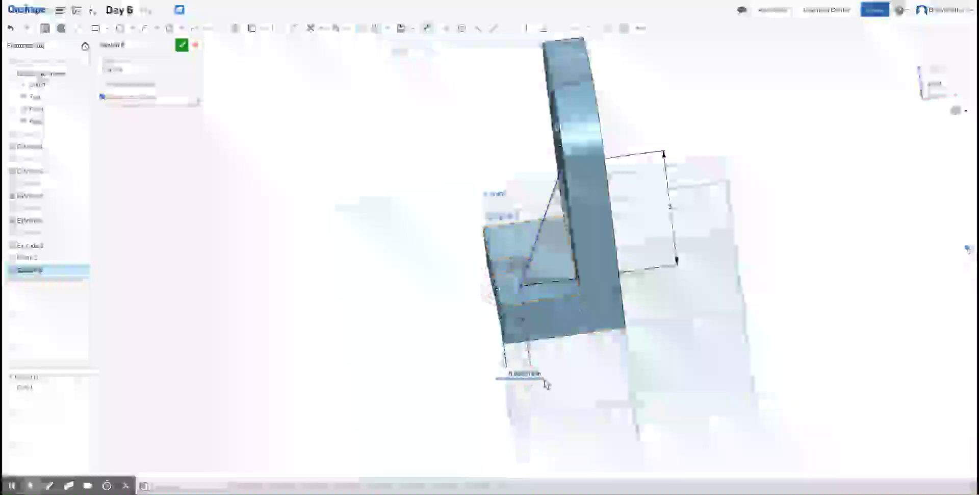
pyautogui.write('1')
pyautogui.press('Return')
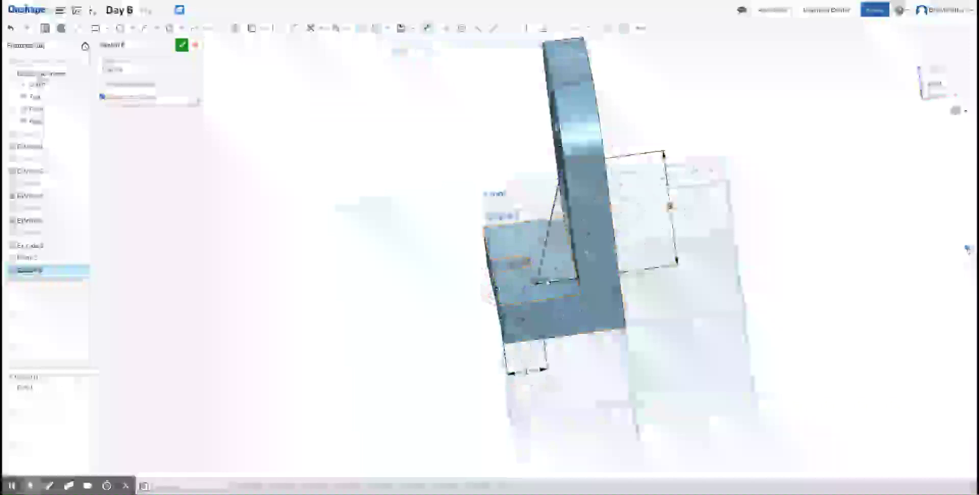
pyautogui.moveTo(459, 300)
pyautogui.mouseDown(button='right')
pyautogui.moveTo(450, 271)
pyautogui.moveTo(459, 293)
pyautogui.moveTo(472, 278)
pyautogui.mouseUp(button='right')
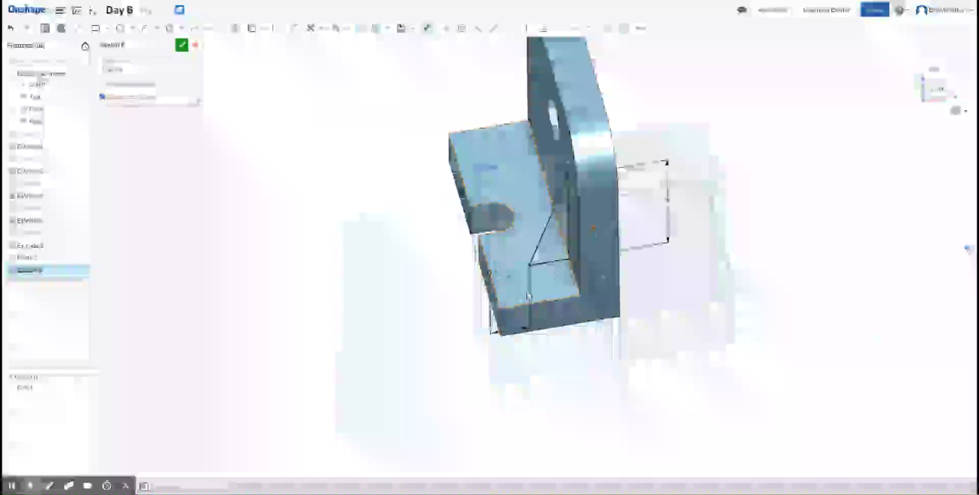
pyautogui.moveTo(839, 282); pyautogui.dragTo(865, 253, button='right')
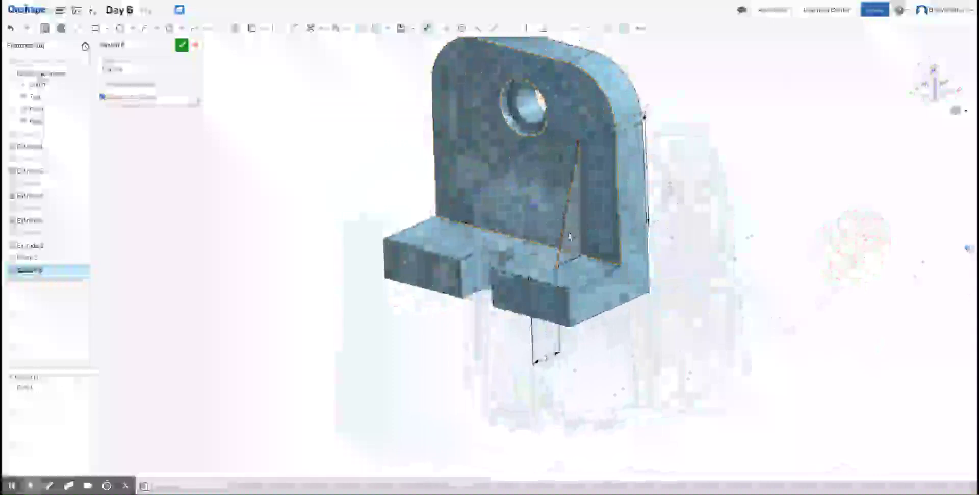
pyautogui.click(181, 45)
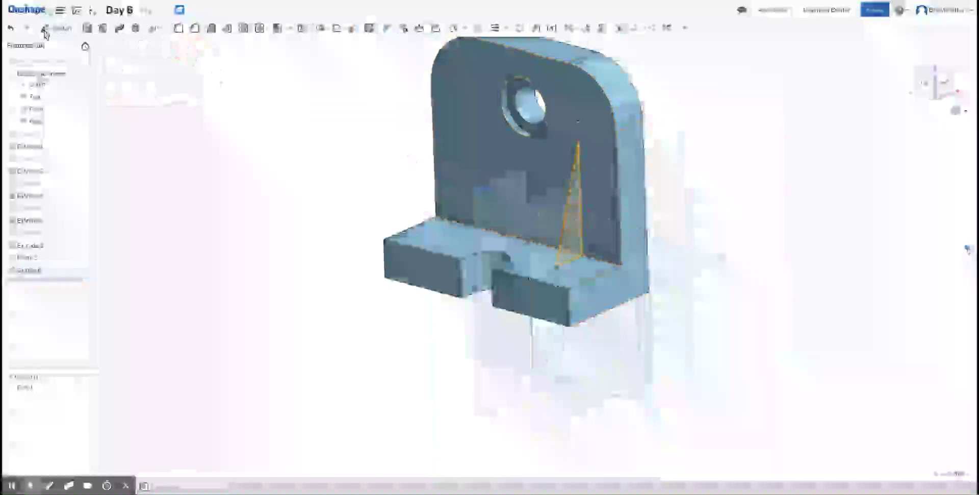
# Extrude the rib sketch symmetrically about Plane 1 into a thin web
pyautogui.click(87, 28)
pyautogui.click(151, 108)
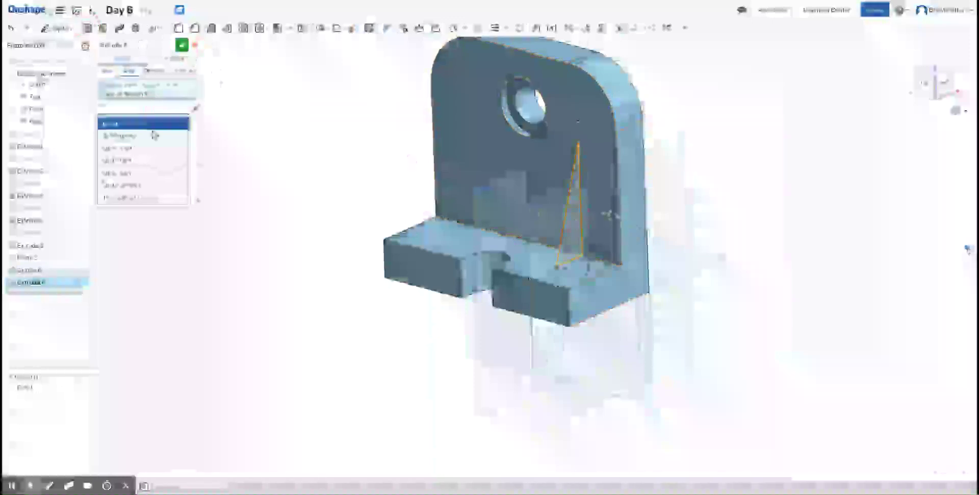
pyautogui.click(154, 136)
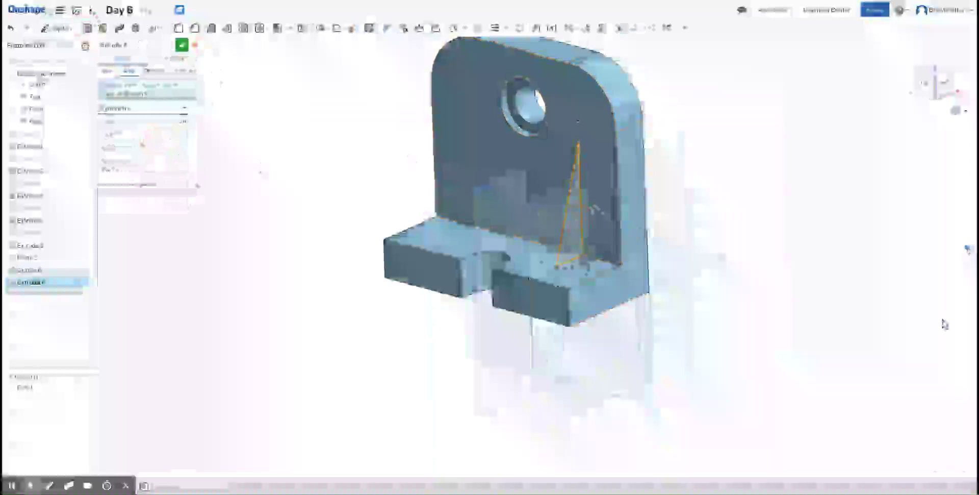
pyautogui.click(160, 122)
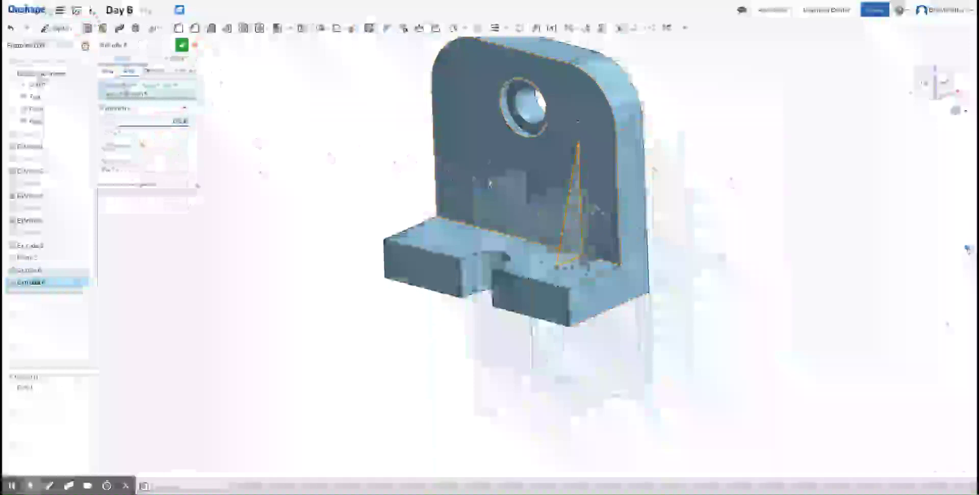
pyautogui.click(182, 45)
pyautogui.moveTo(764, 241)
pyautogui.mouseDown(button='right')
pyautogui.moveTo(800, 233)
pyautogui.moveTo(810, 262)
pyautogui.moveTo(745, 267)
pyautogui.moveTo(821, 247)
pyautogui.moveTo(780, 245)
pyautogui.mouseUp(button='right')
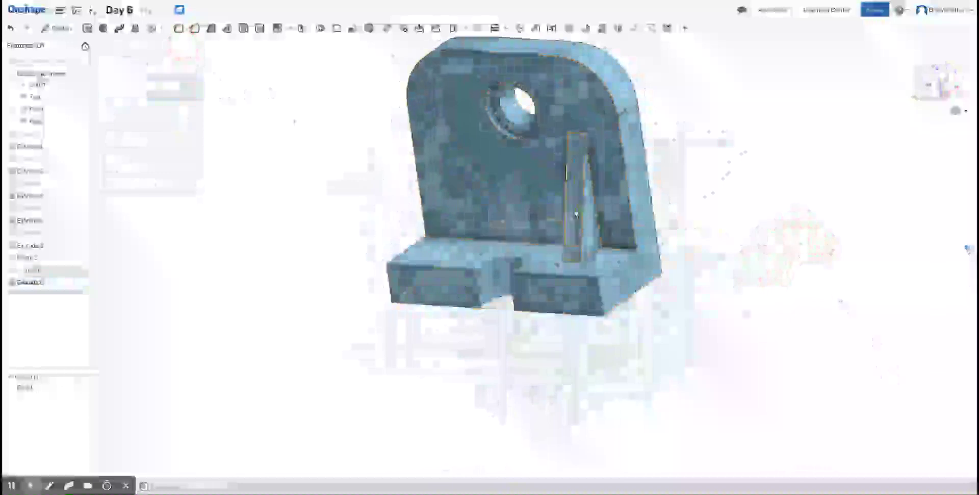
pyautogui.moveTo(738, 192); pyautogui.dragTo(762, 193, button='right')
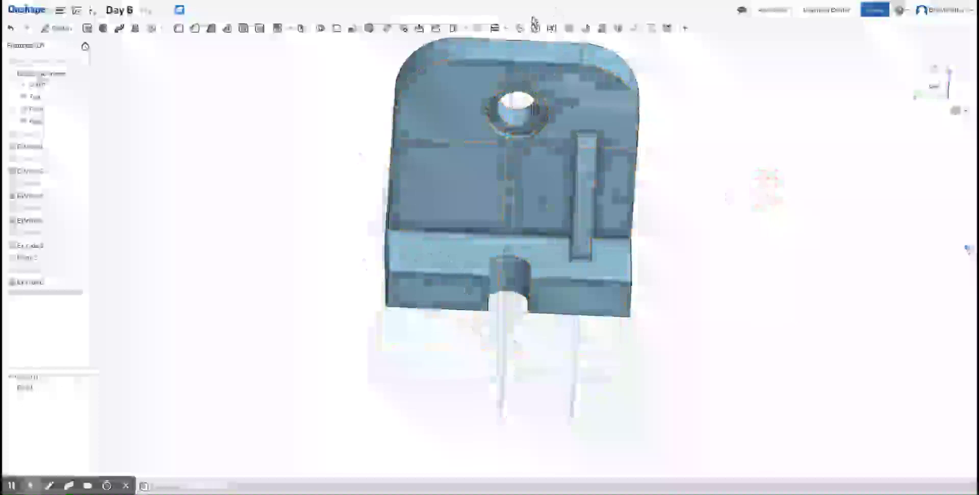
pyautogui.moveTo(675, 319); pyautogui.dragTo(669, 290, button='right')
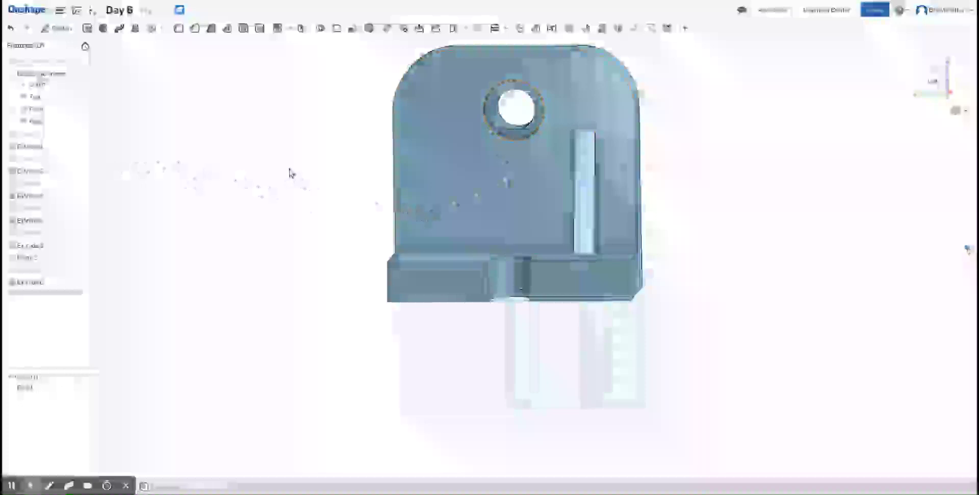
# Feature-mirror the rib's extrude across the bracket's middle plane and confirm Mirror 1
pyautogui.click(301, 29)
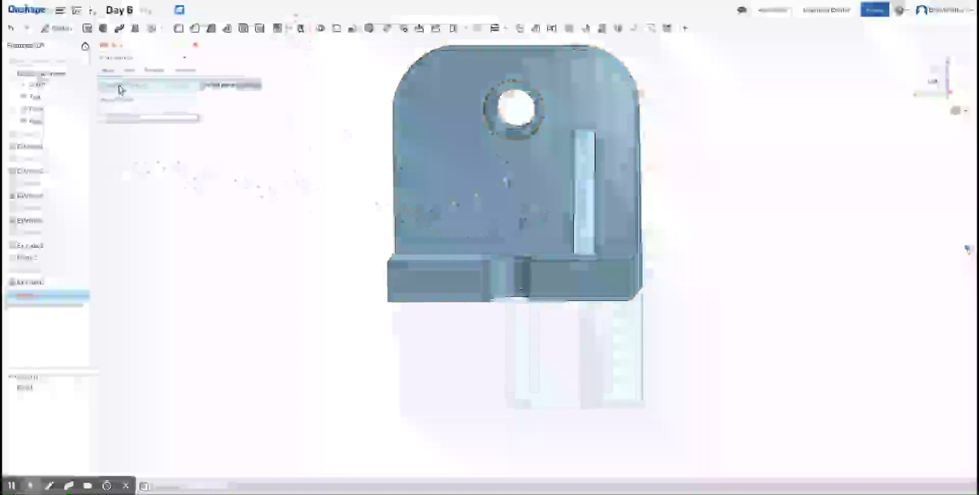
pyautogui.click(132, 56)
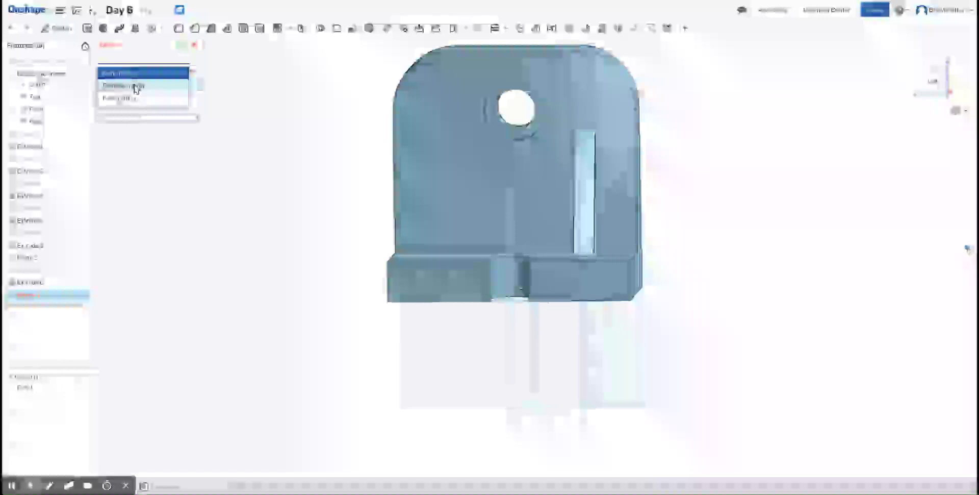
pyautogui.click(135, 87)
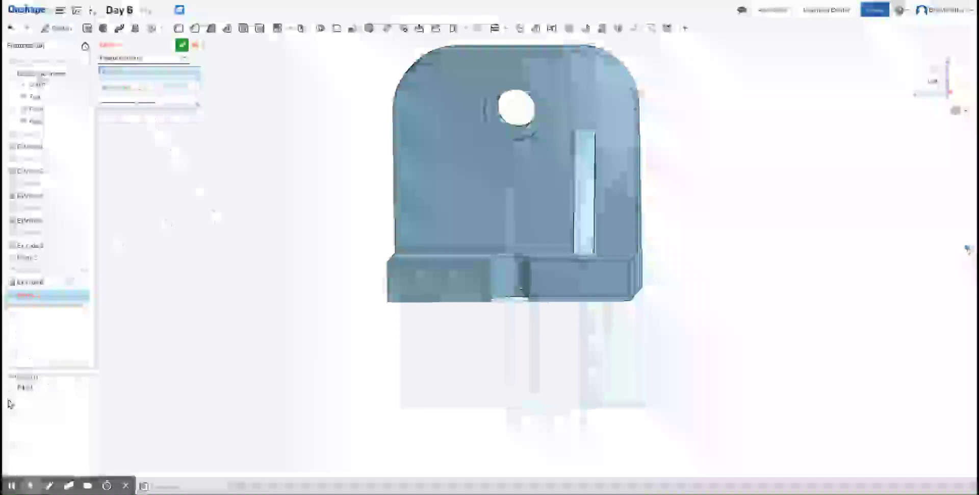
pyautogui.click(26, 387)
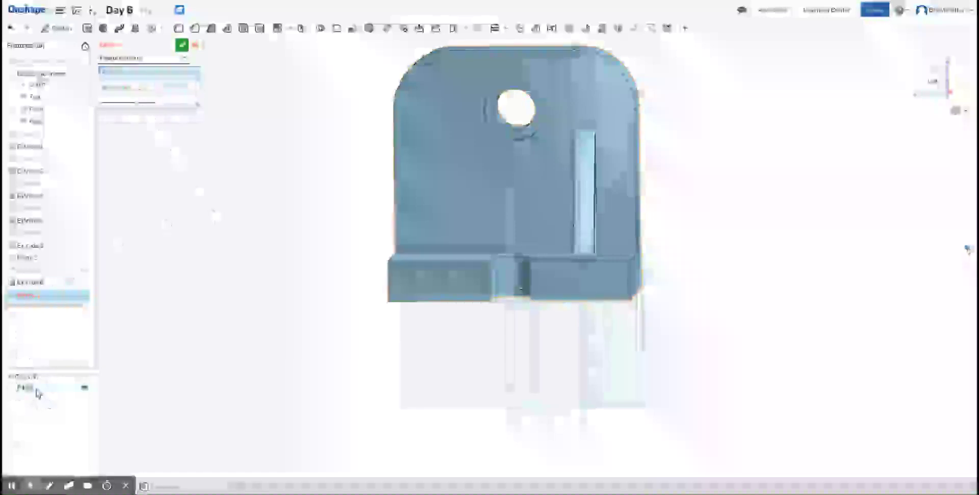
pyautogui.click(583, 188)
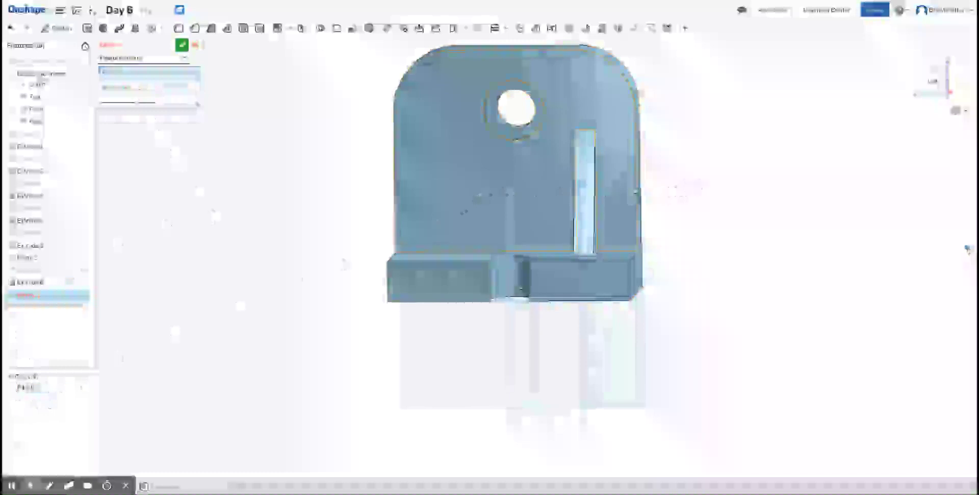
pyautogui.click(32, 283)
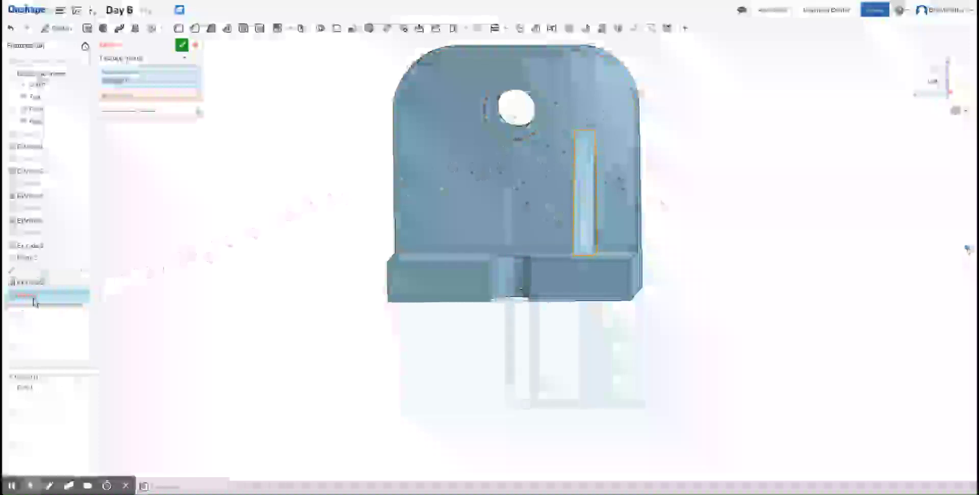
pyautogui.click(152, 98)
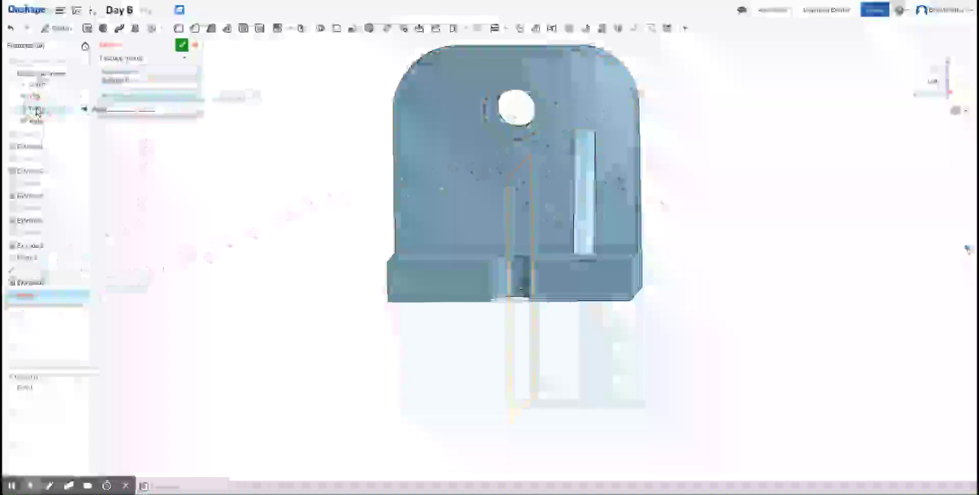
pyautogui.click(37, 109)
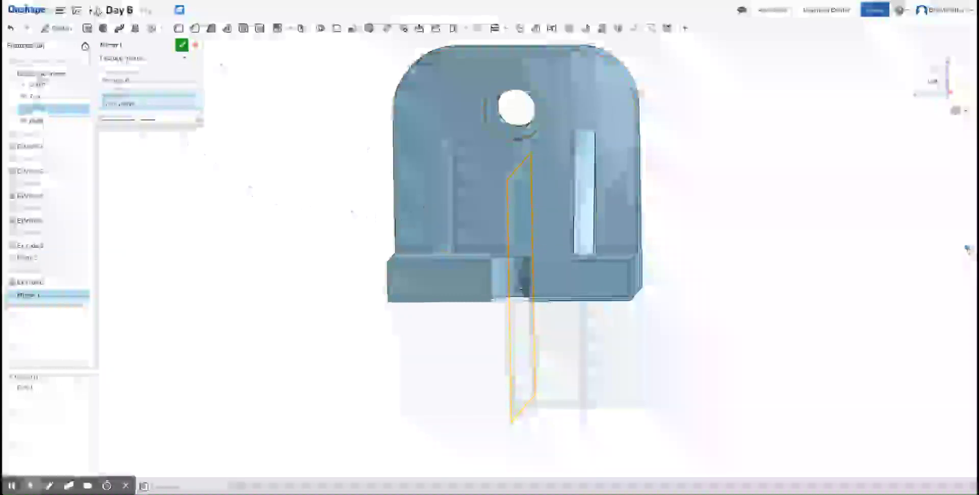
pyautogui.moveTo(712, 166); pyautogui.dragTo(703, 203, button='right')
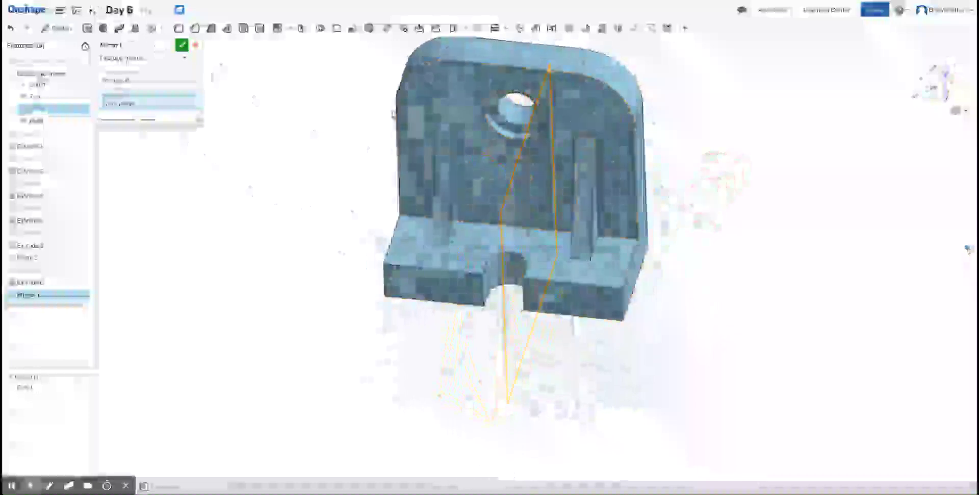
pyautogui.click(182, 46)
# Delete the old corner fillet feature from the Feature list
pyautogui.moveTo(736, 201); pyautogui.dragTo(713, 206, button='right')
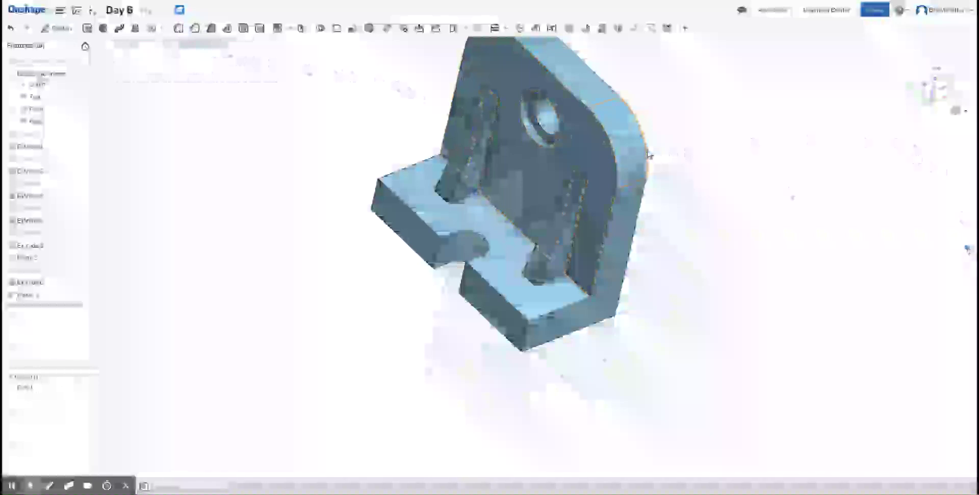
pyautogui.moveTo(793, 157); pyautogui.dragTo(675, 180, button='right')
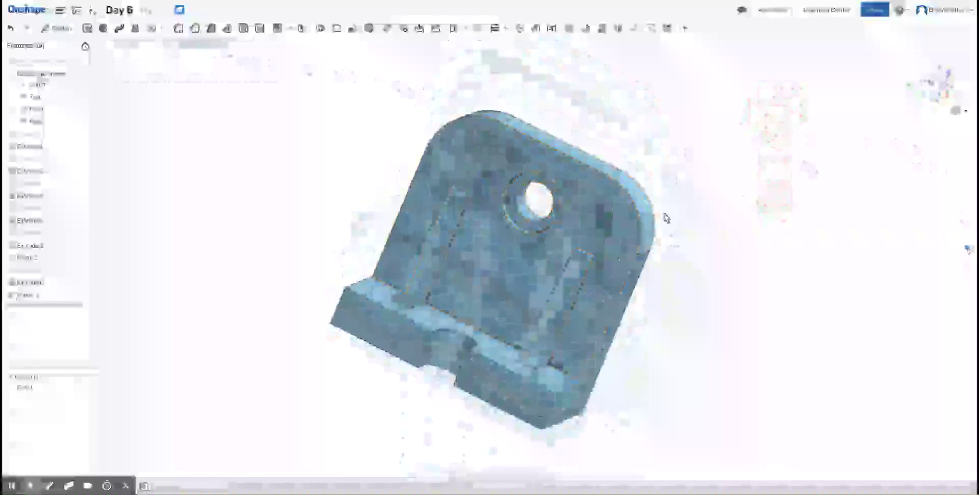
pyautogui.click(28, 209)
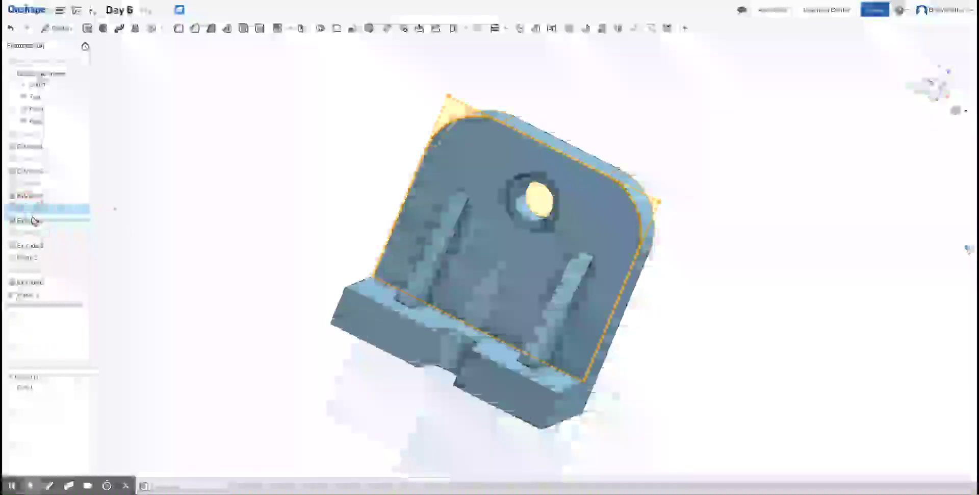
pyautogui.rightClick(33, 221)
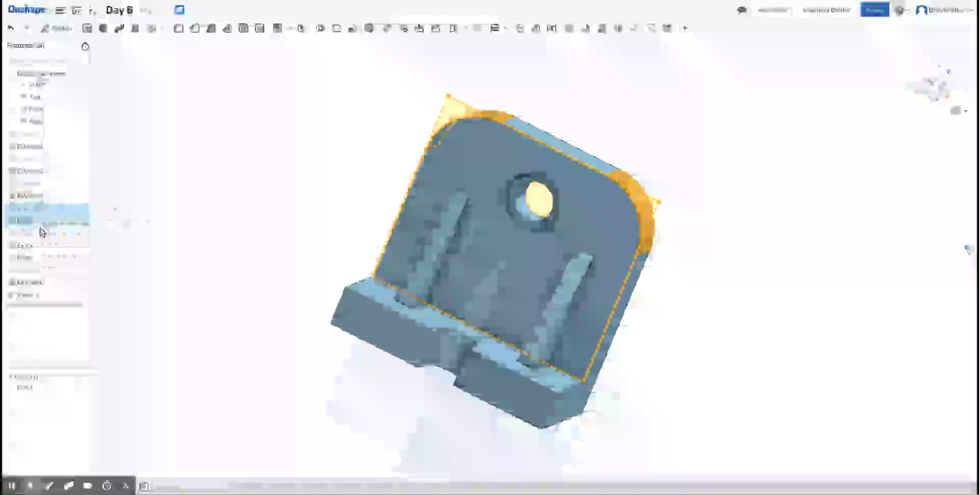
pyautogui.click(67, 269)
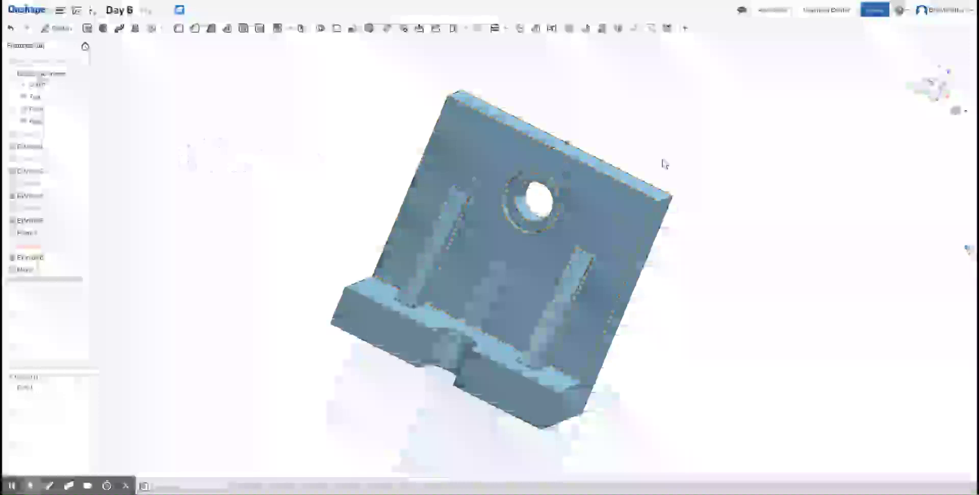
pyautogui.moveTo(717, 127); pyautogui.dragTo(724, 144, button='right')
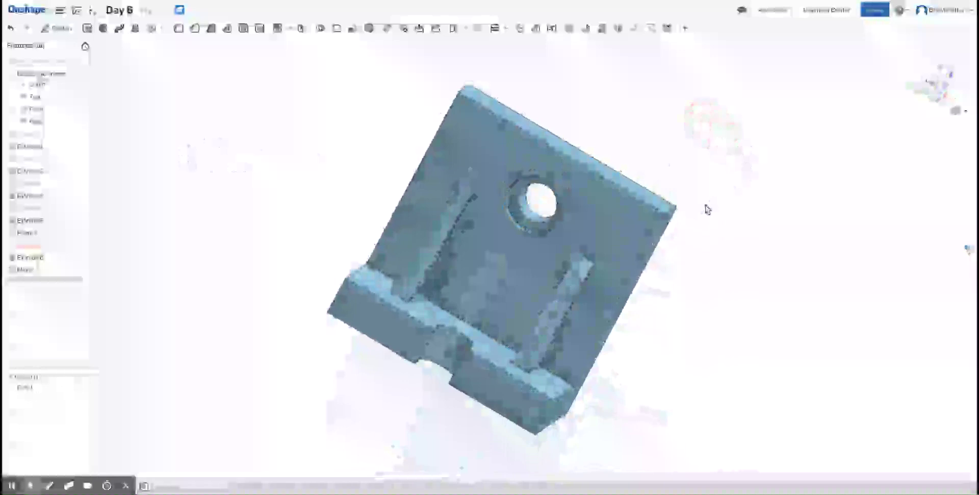
# Fillet the upright plate's upper right corner edge
pyautogui.click(179, 32)
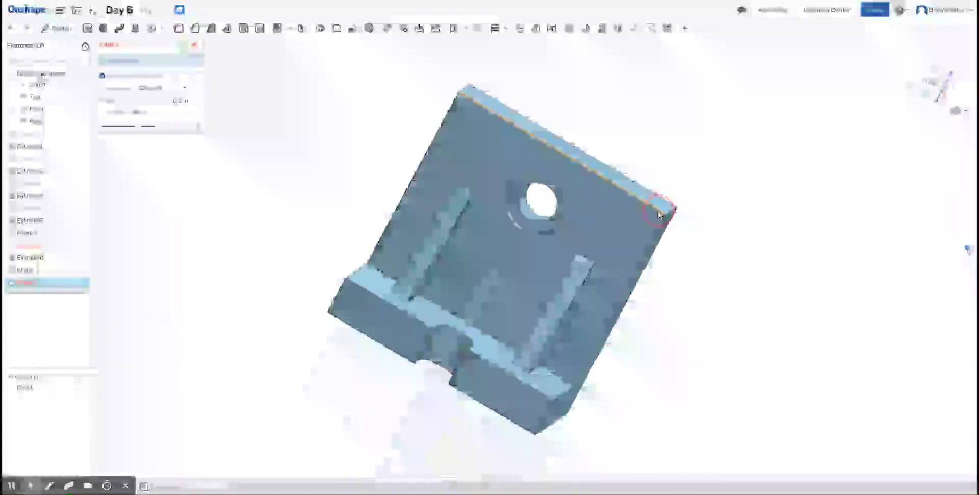
pyautogui.click(661, 215)
pyautogui.click(661, 231)
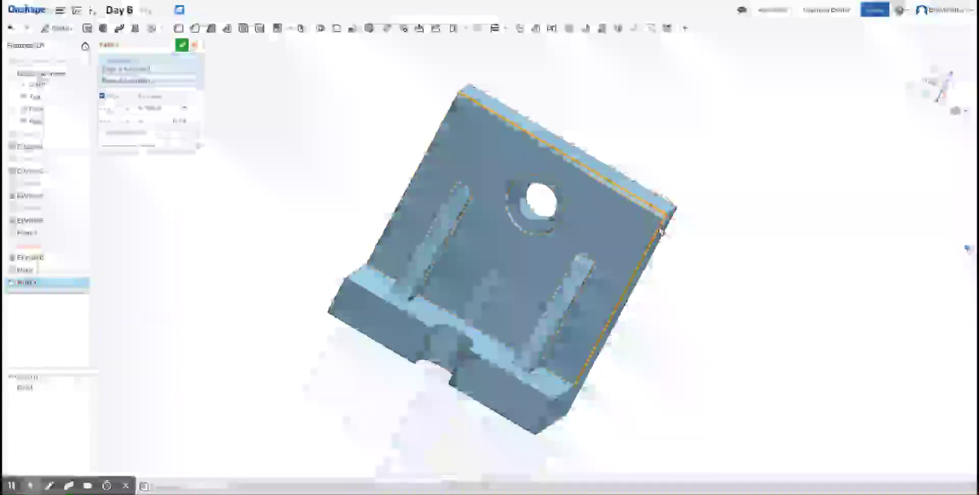
pyautogui.click(688, 224)
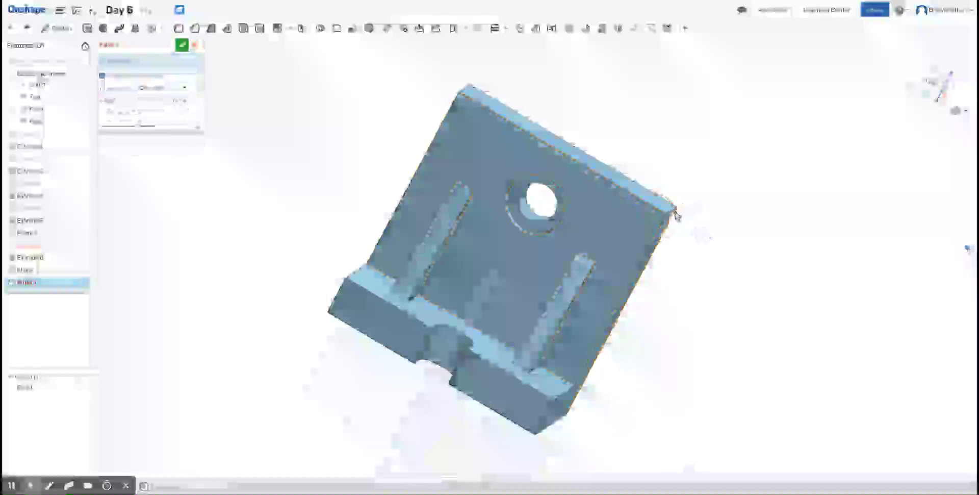
pyautogui.click(673, 215)
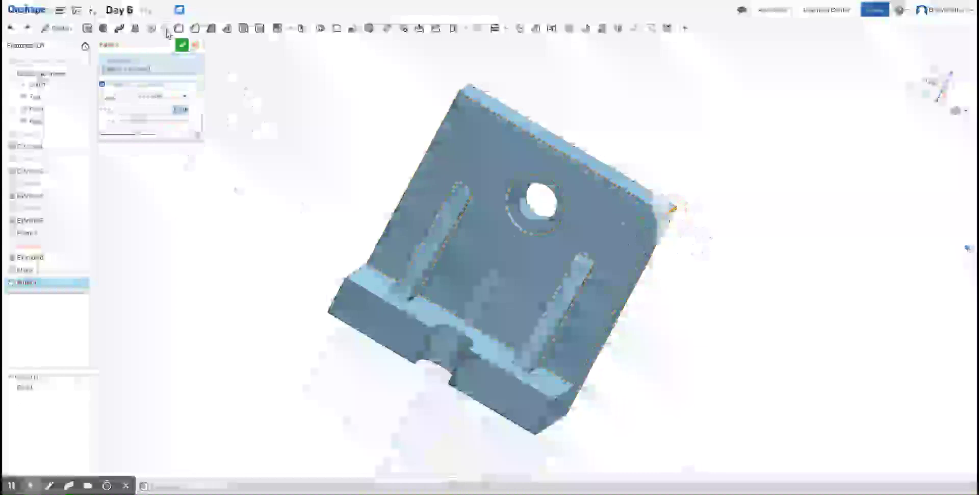
pyautogui.click(182, 46)
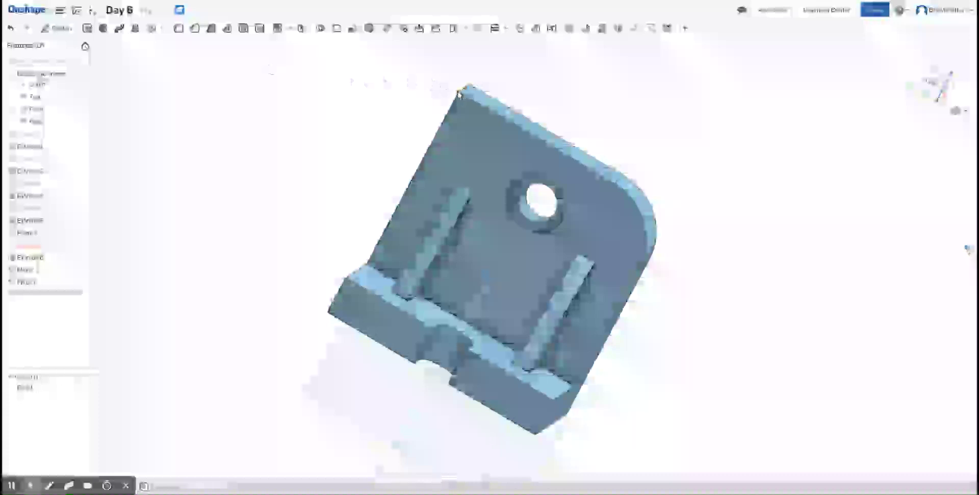
# Fillet the plate's upper left corner edge with a width of 1
pyautogui.moveTo(400, 90); pyautogui.dragTo(400, 98, button='right')
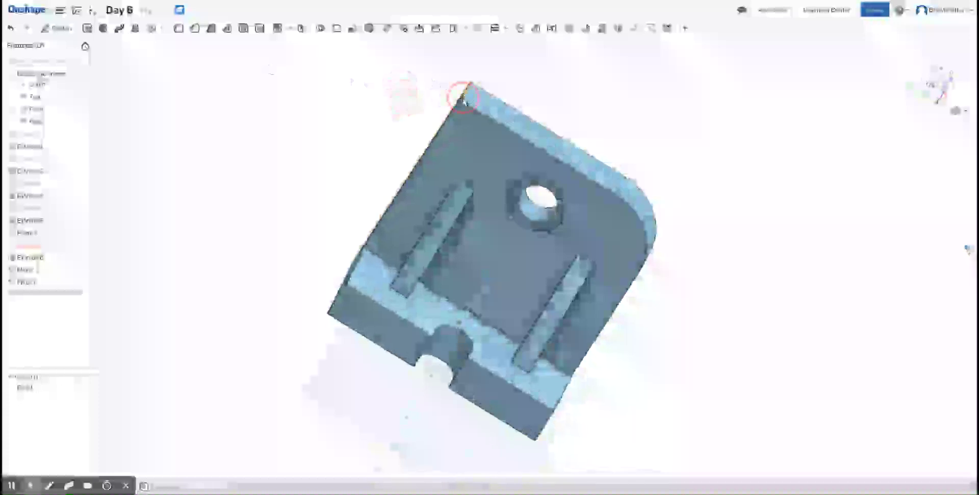
pyautogui.click(181, 32)
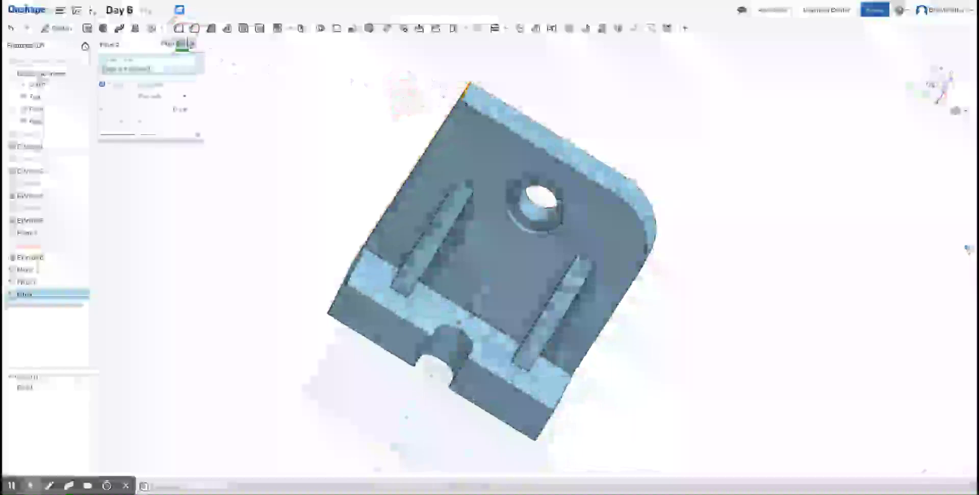
pyautogui.click(149, 106)
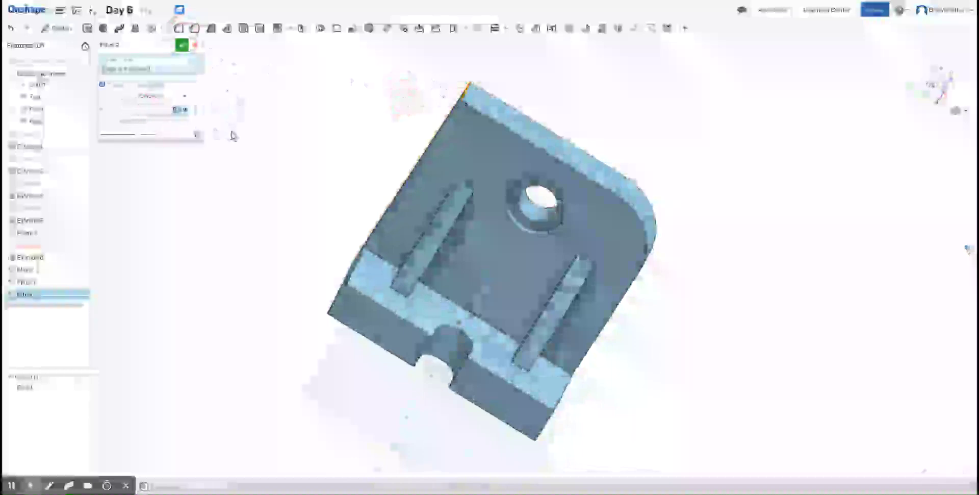
pyautogui.write('1')
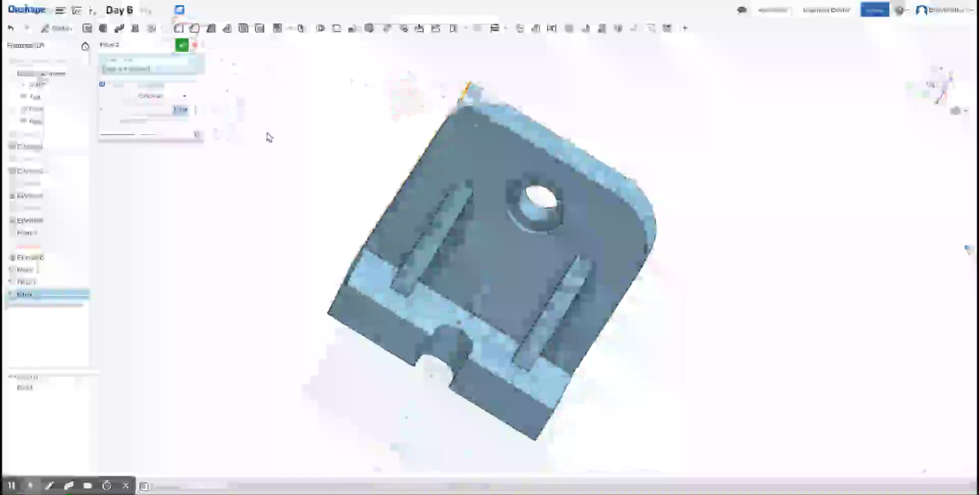
pyautogui.click(182, 45)
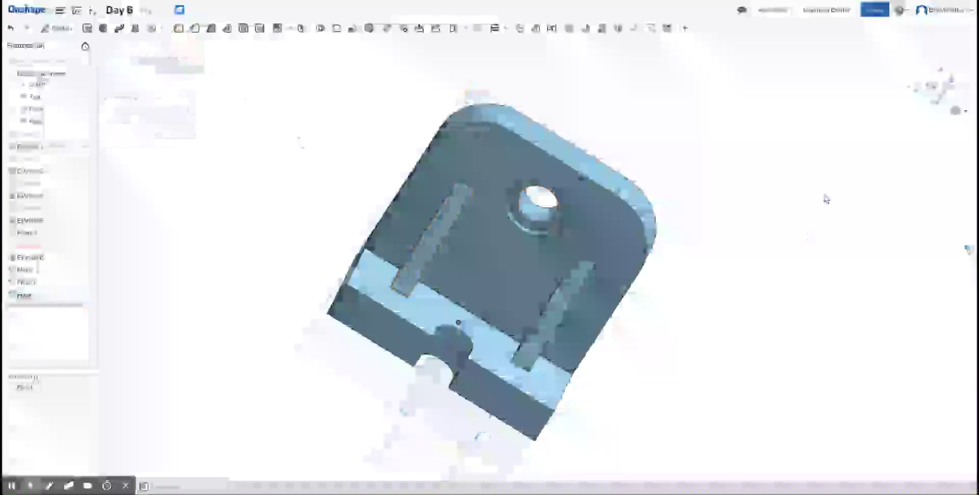
# Turn the bracket toward the counterbored hole and select its circular edge
pyautogui.moveTo(730, 185); pyautogui.dragTo(750, 167, button='right')
pyautogui.moveTo(738, 169); pyautogui.dragTo(739, 169, button='right')
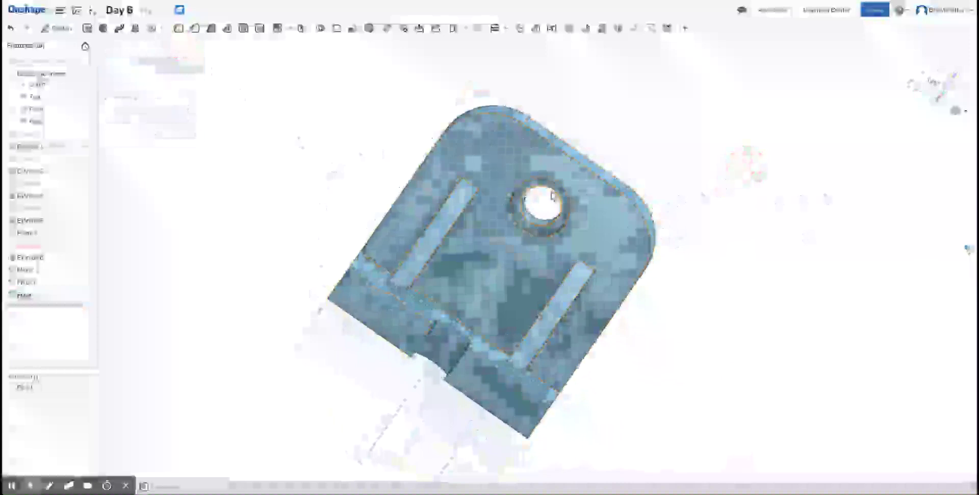
pyautogui.moveTo(728, 127); pyautogui.dragTo(706, 117, button='right')
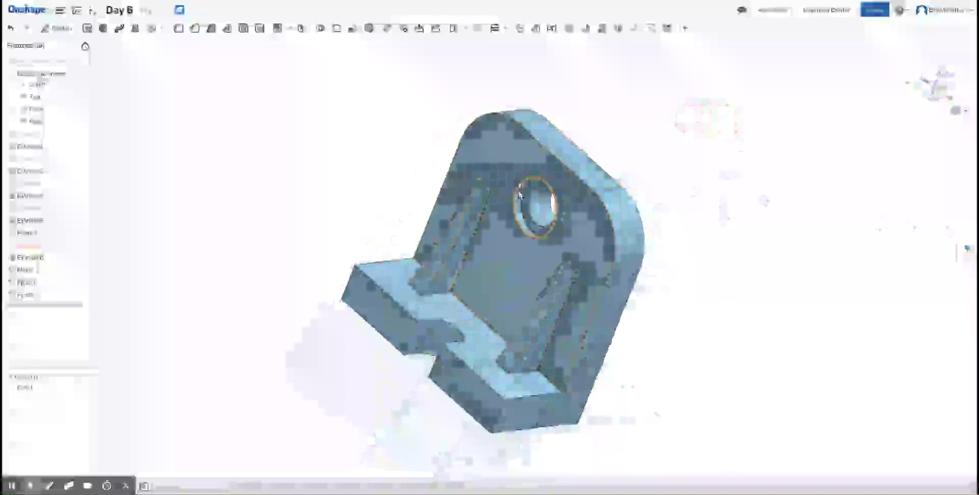
pyautogui.click(531, 206)
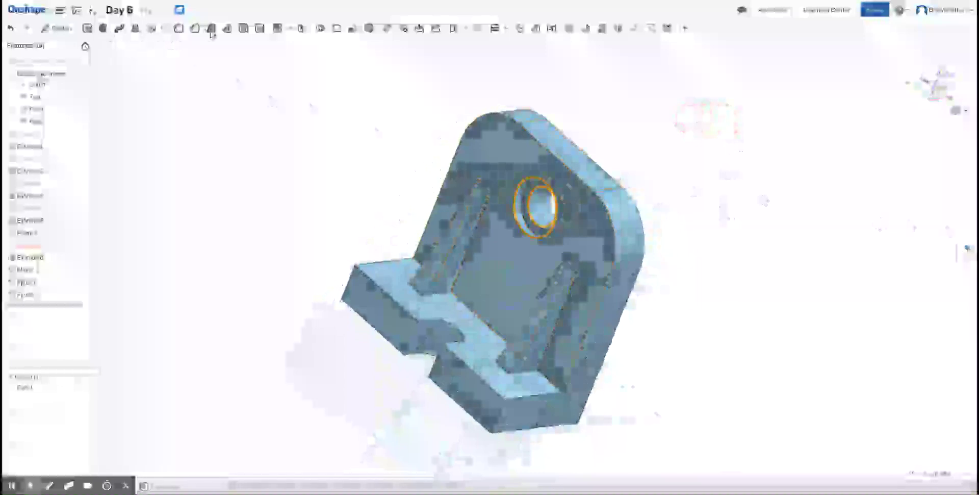
# Chamfer the two circular counterbore edges of the upright plate's hole as Chamfer 1
pyautogui.click(194, 29)
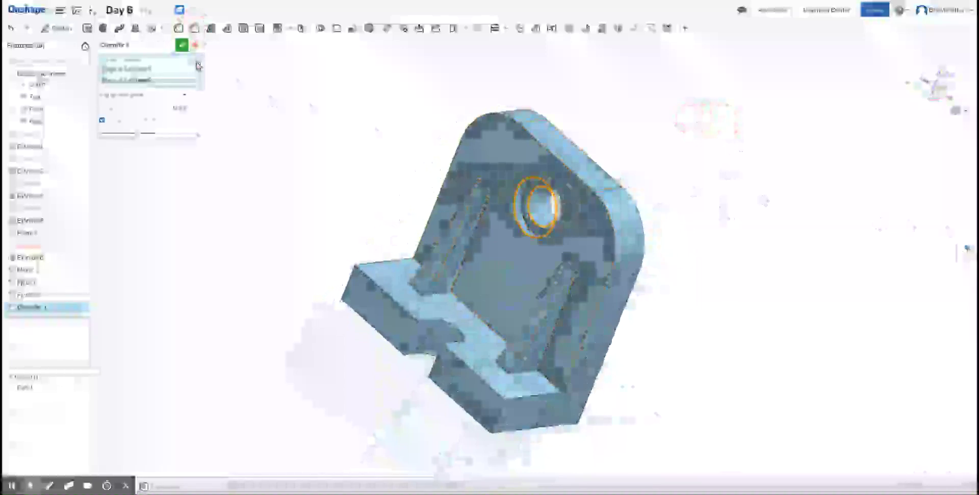
pyautogui.moveTo(582, 93); pyautogui.dragTo(607, 95, button='right')
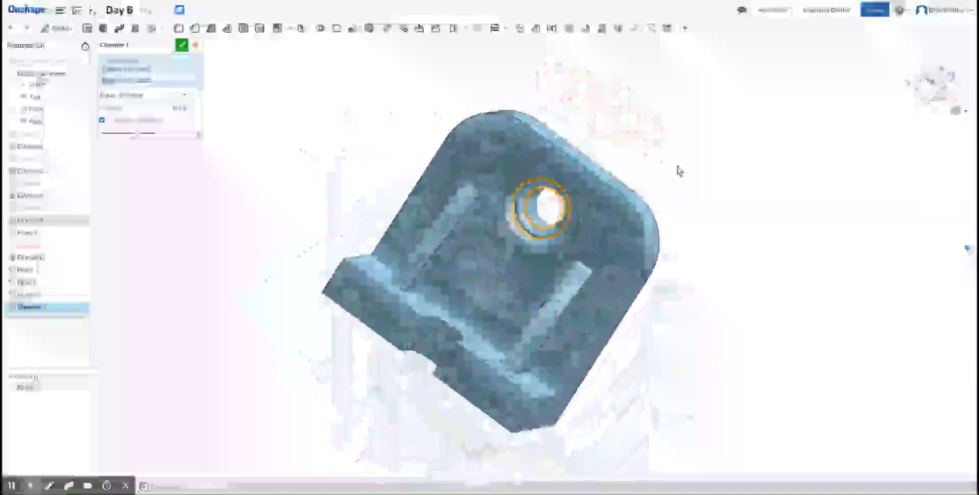
pyautogui.moveTo(648, 139)
pyautogui.mouseDown(button='right')
pyautogui.moveTo(631, 120)
pyautogui.moveTo(637, 142)
pyautogui.mouseUp(button='right')
pyautogui.click(193, 75)
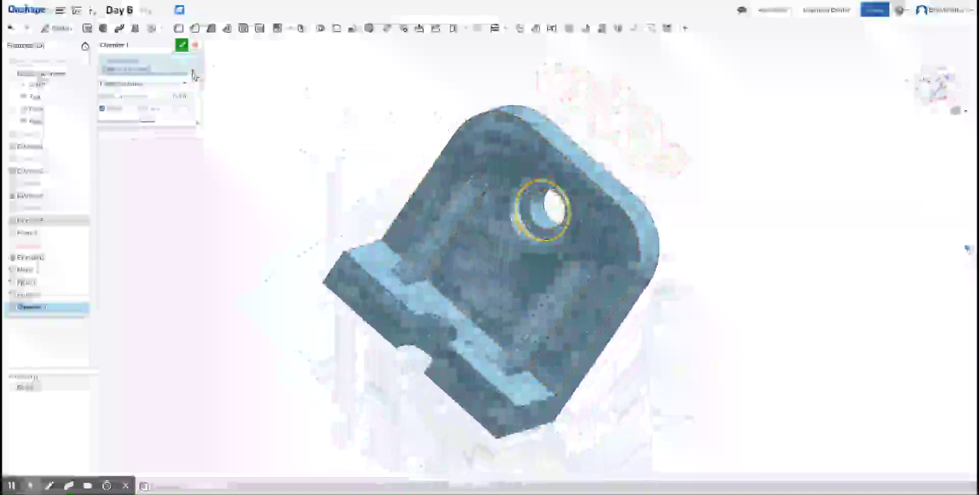
pyautogui.click(194, 75)
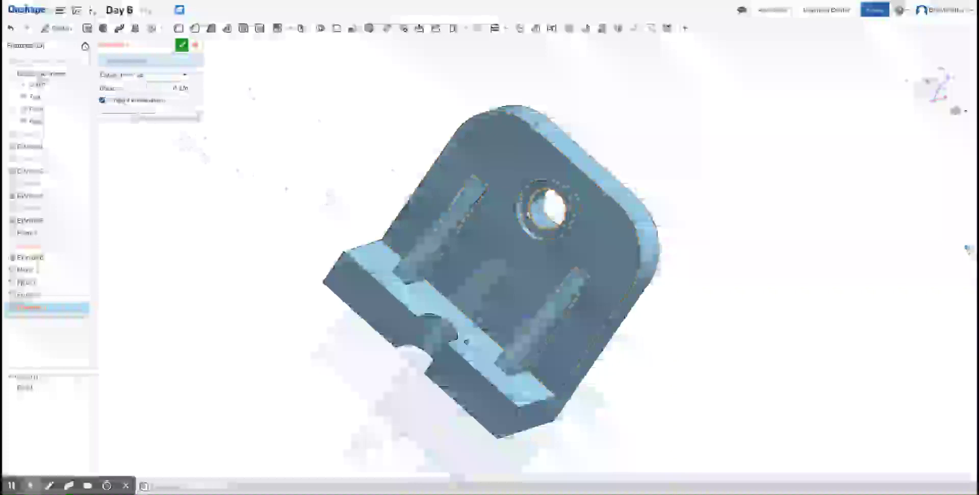
pyautogui.click(530, 215)
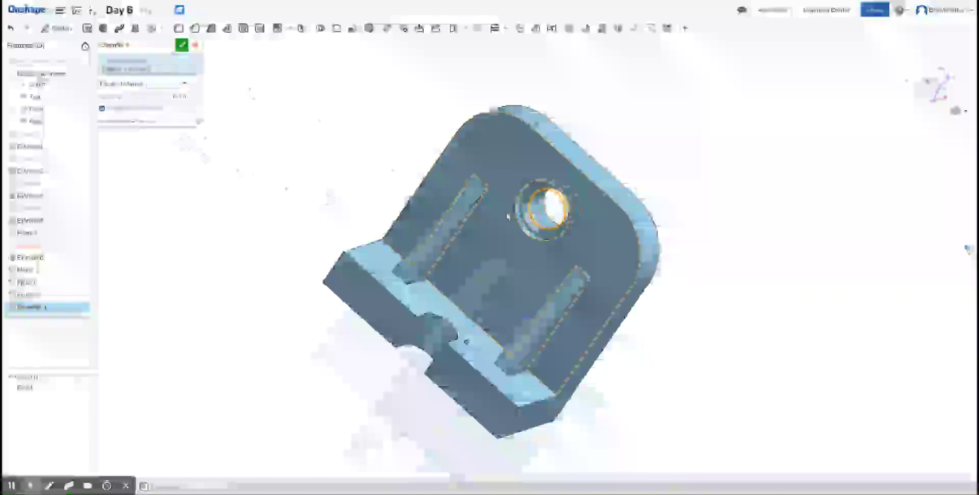
pyautogui.click(517, 216)
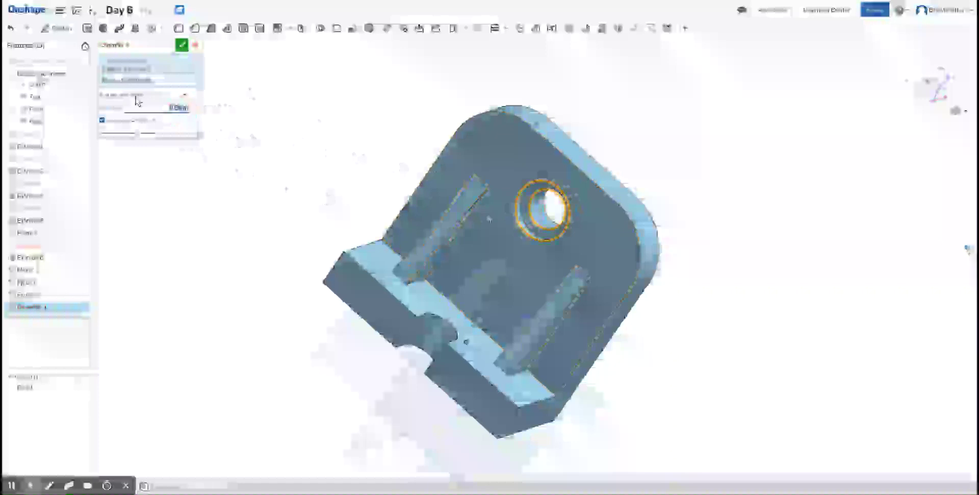
pyautogui.click(179, 47)
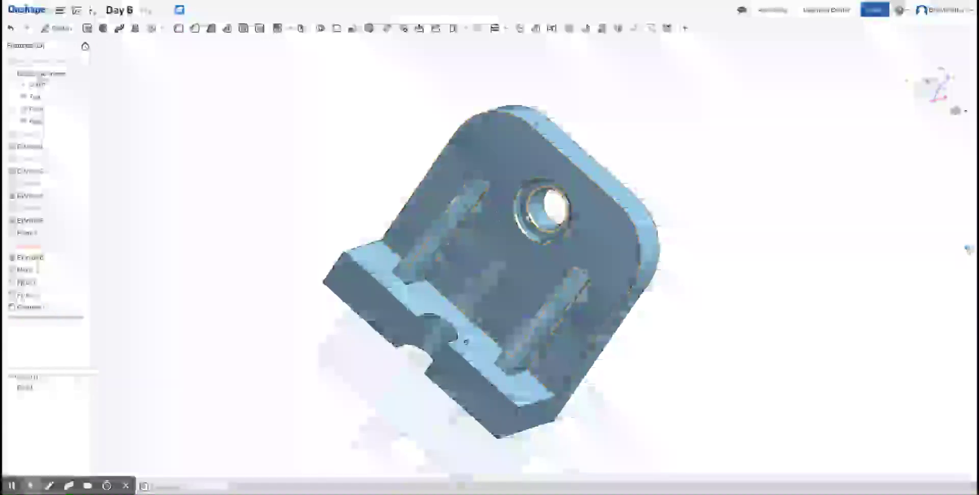
# Orbit the bracket, then snap to the isometric view to inspect the chamfered hole
pyautogui.moveTo(806, 276); pyautogui.dragTo(765, 251, button='right')
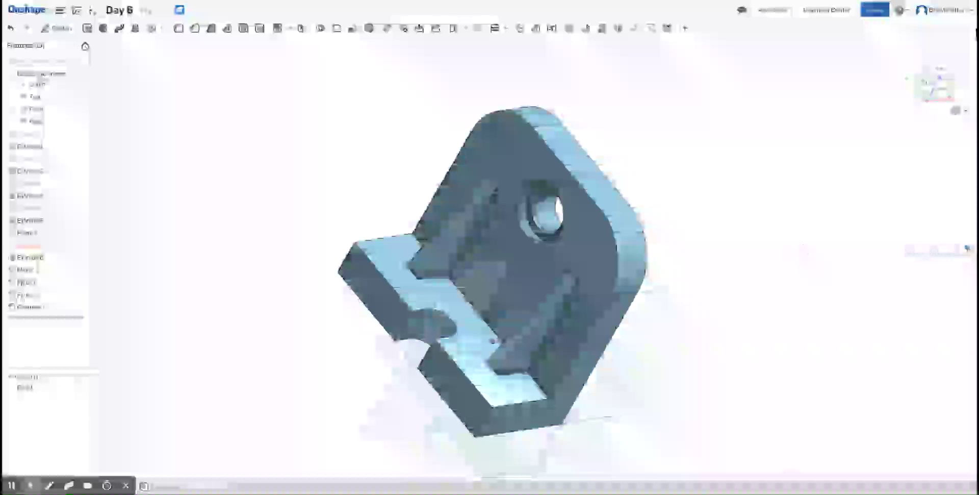
pyautogui.hotkey('shift', '7')
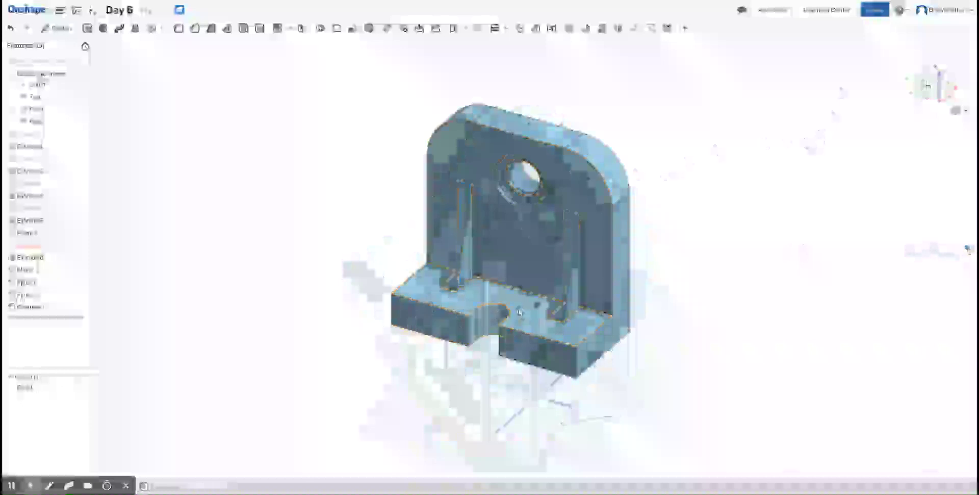
# Start a sketch on the base's top face, viewed normal and upright, projecting the slot edges
pyautogui.click(73, 31)
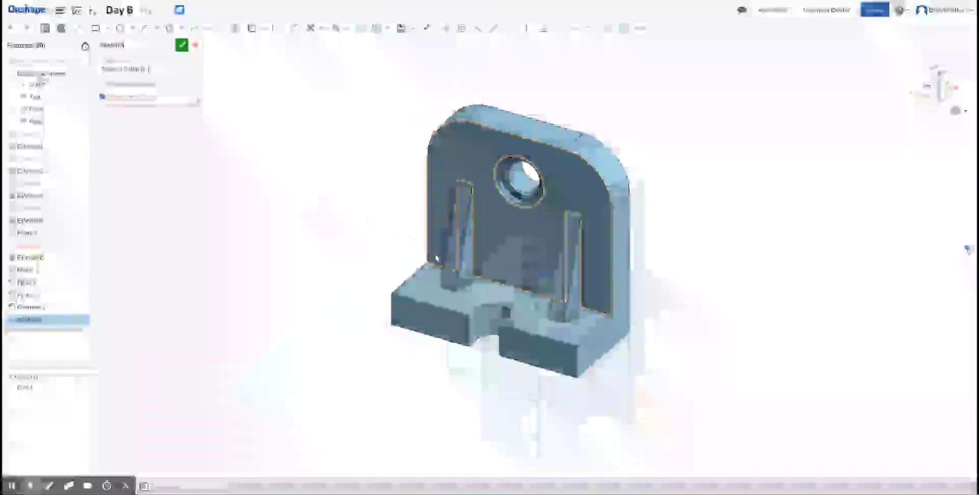
pyautogui.press('n')
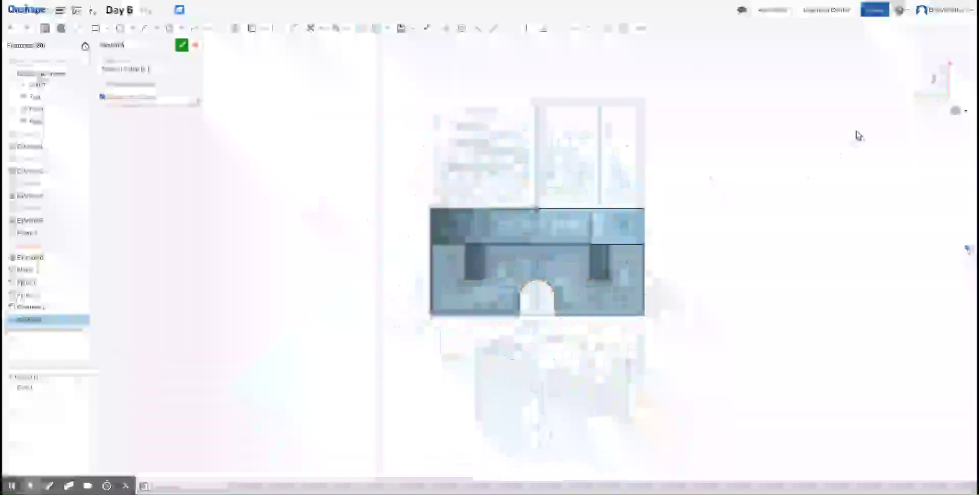
pyautogui.click(960, 58)
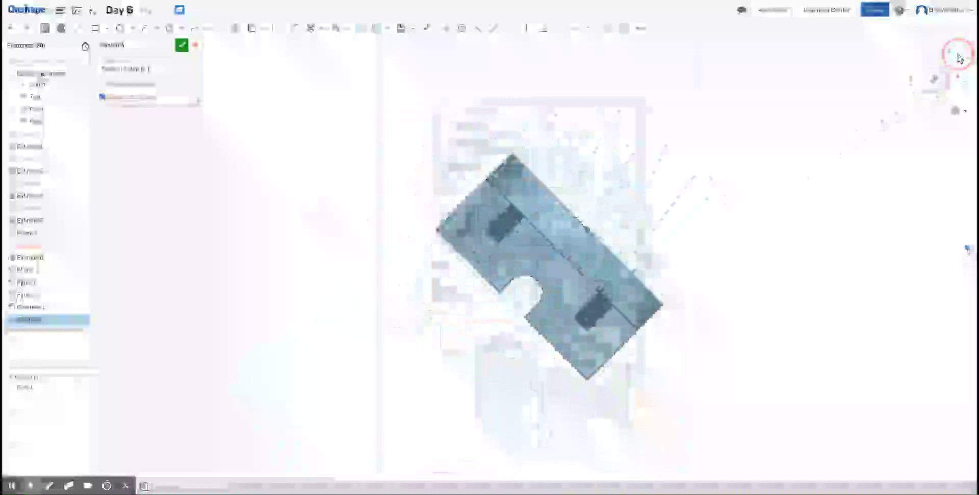
pyautogui.click(956, 55)
pyautogui.scroll(5, 528, 291)
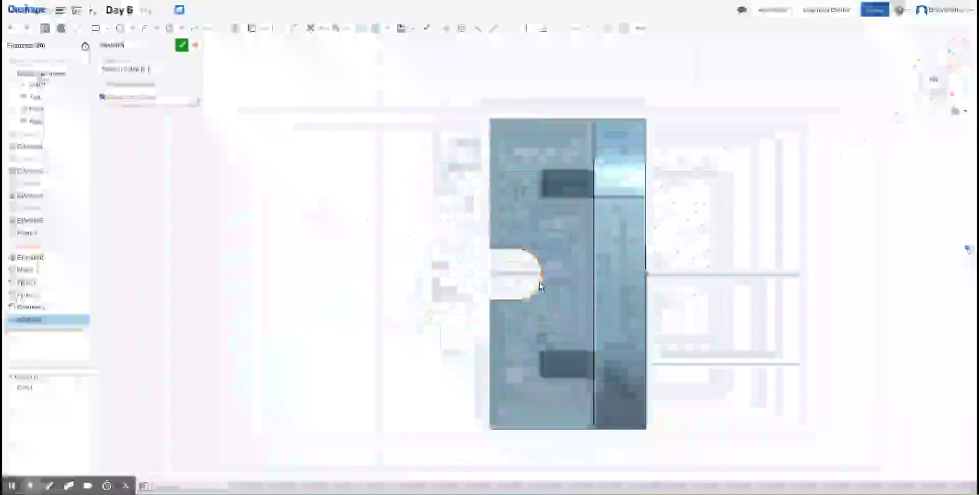
pyautogui.scroll(1, 352, 214)
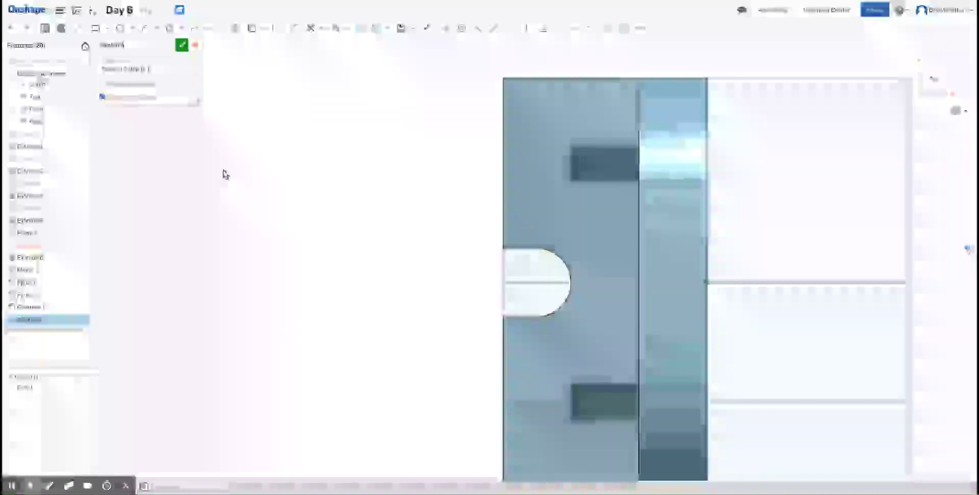
pyautogui.click(253, 30)
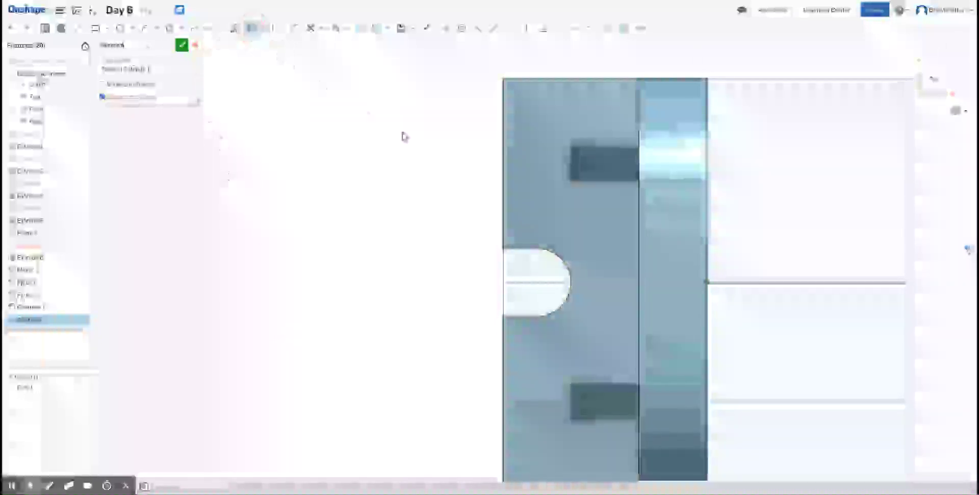
pyautogui.click(566, 205)
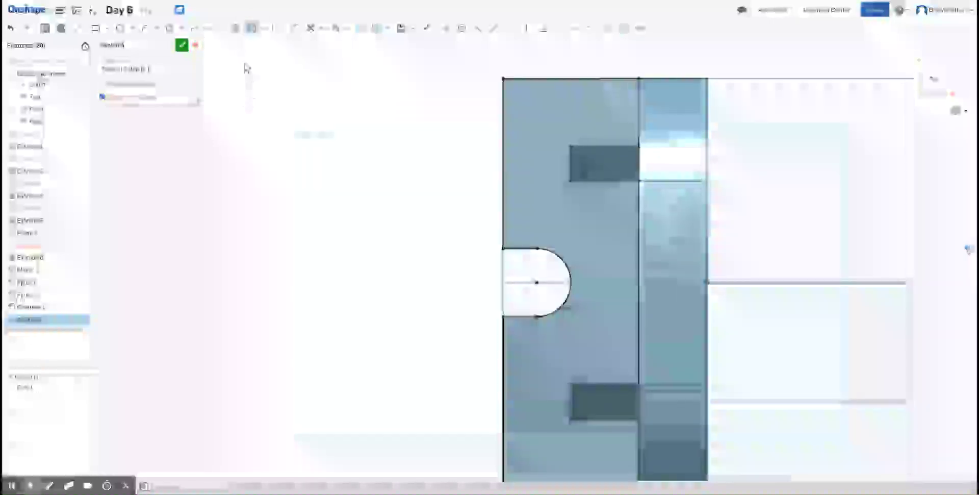
# Draw an arc around the slot end and a bottom line closing the profile
pyautogui.click(148, 29)
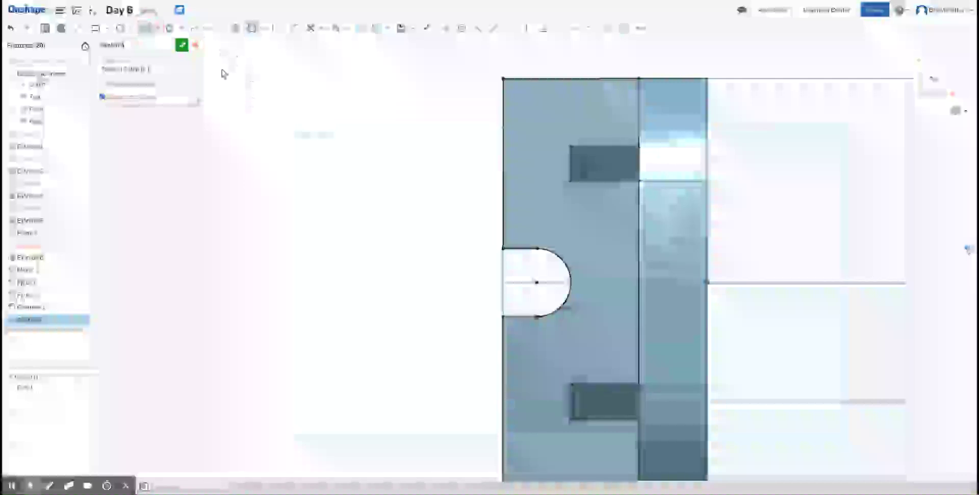
pyautogui.click(706, 283)
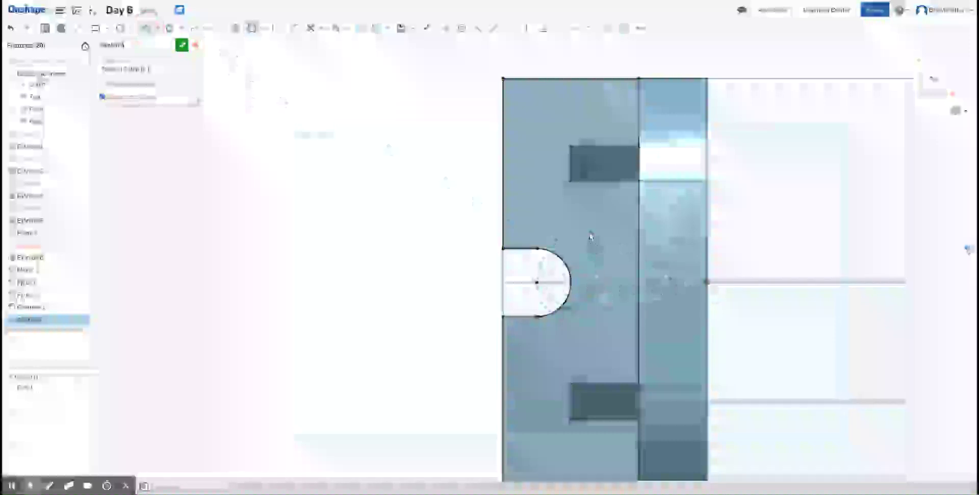
pyautogui.click(586, 337)
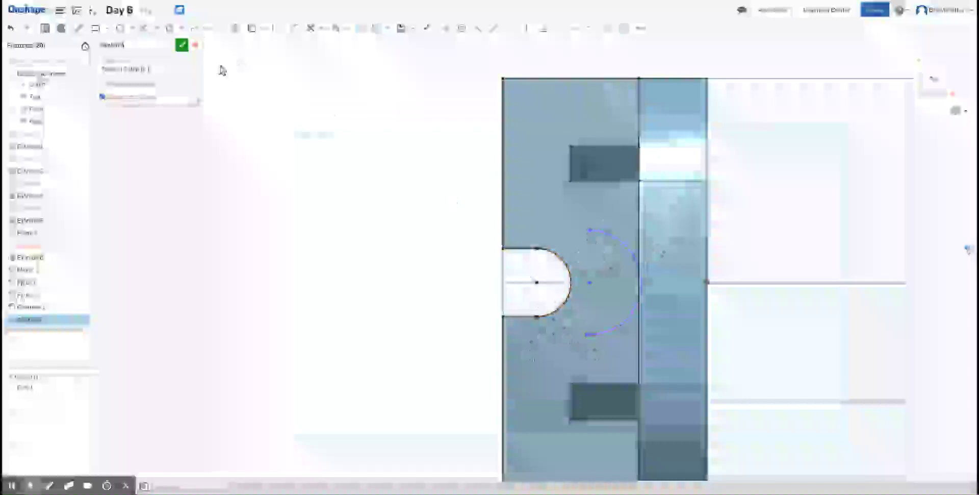
pyautogui.click(502, 230)
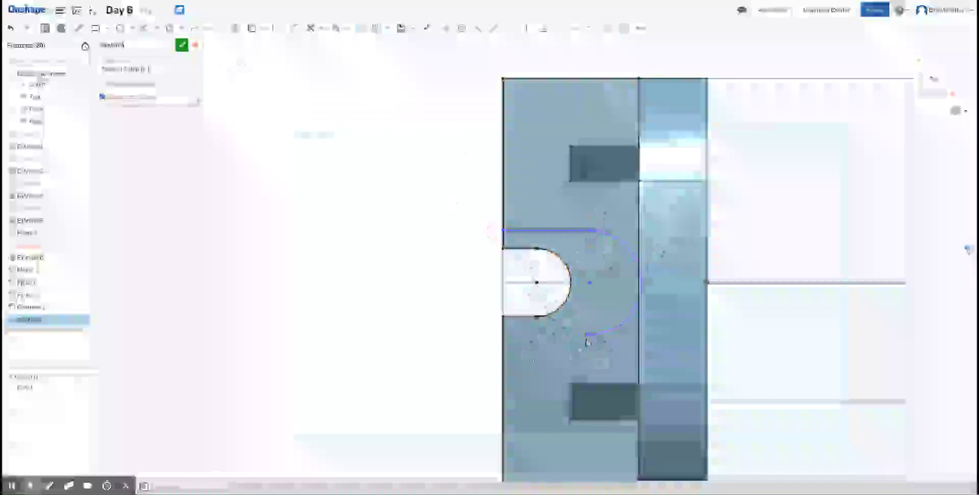
pyautogui.press('l')
pyautogui.click(503, 335)
pyautogui.click(588, 335)
pyautogui.press('Escape')
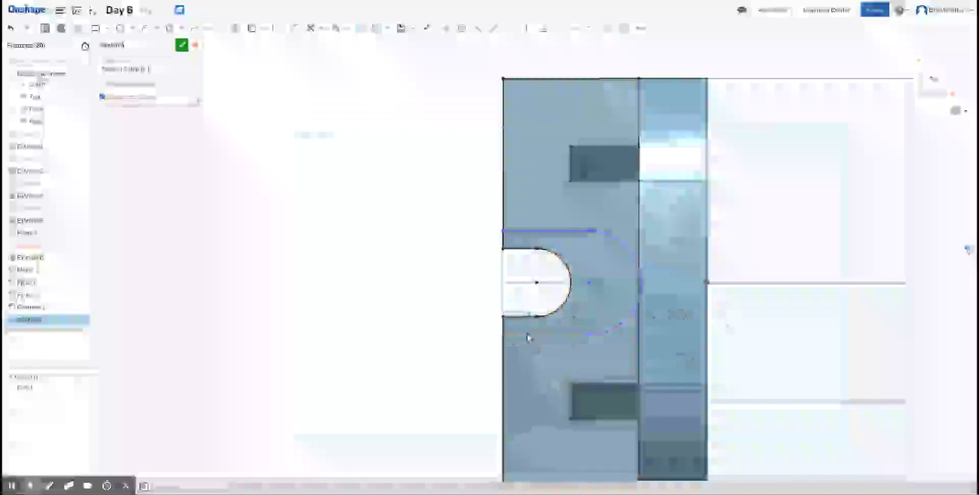
# Constrain the bottom and top sketch lines against the part's left edge
pyautogui.click(530, 335)
pyautogui.click(501, 352)
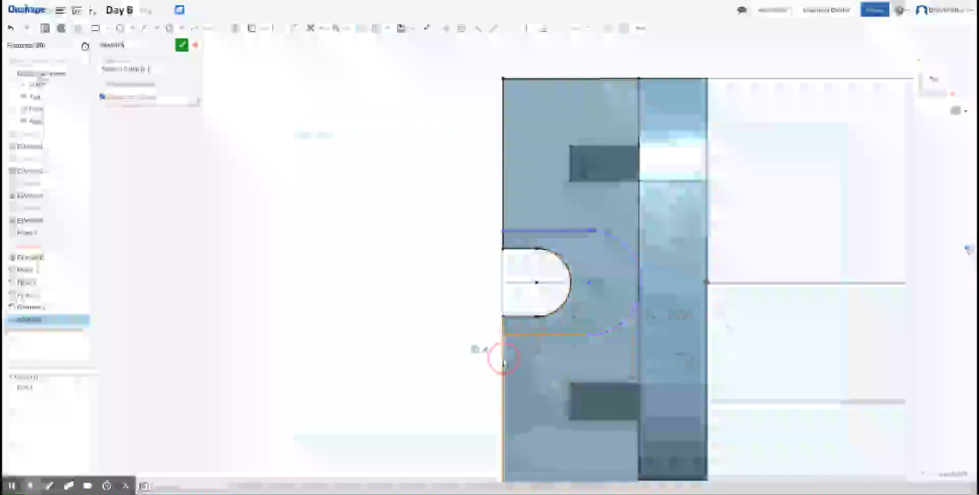
pyautogui.click(542, 31)
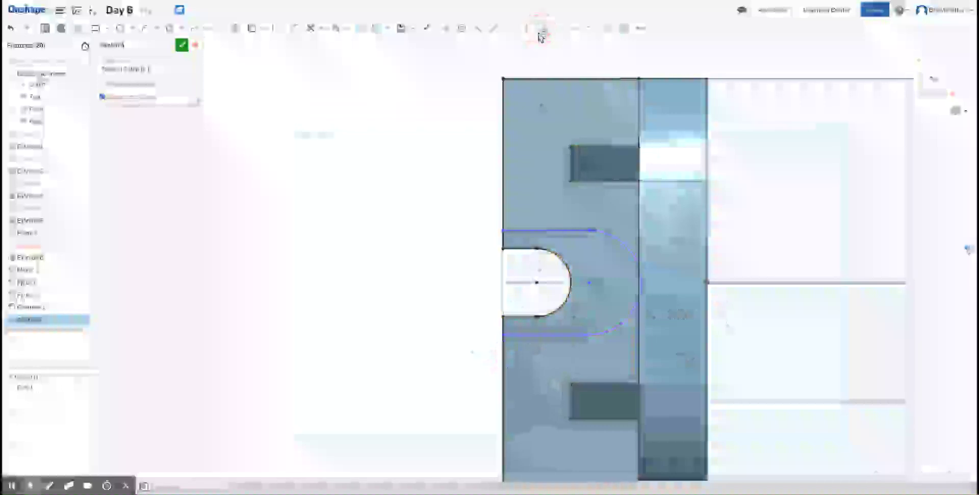
pyautogui.click(555, 231)
pyautogui.click(505, 207)
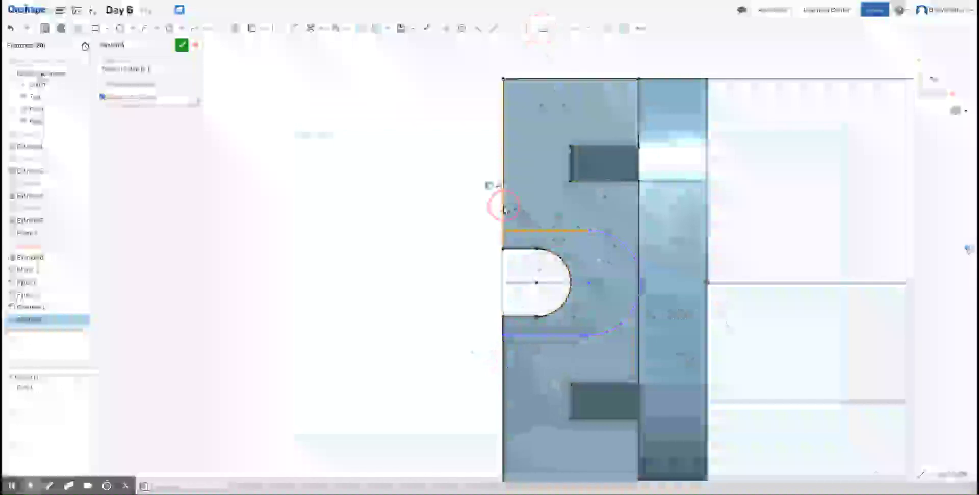
pyautogui.click(545, 30)
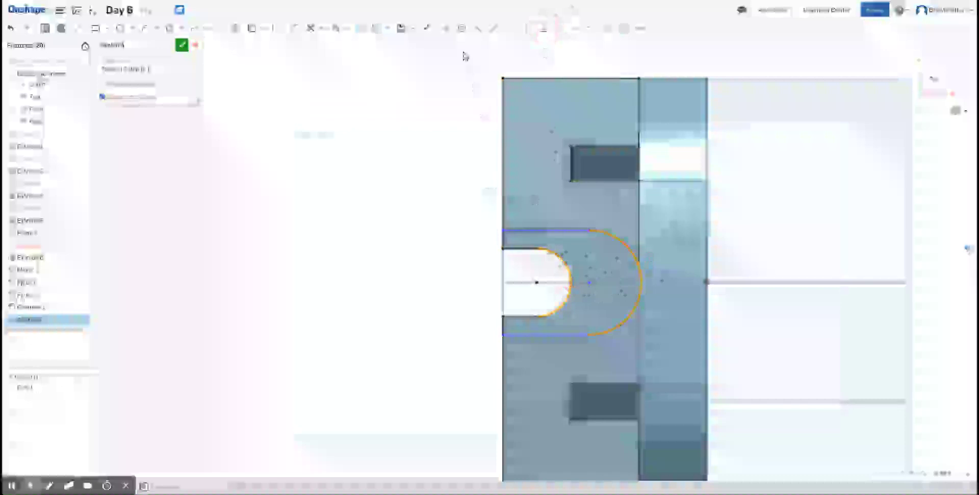
# Offset the slot's arc outward to create a concentric arc around the slot end
pyautogui.click(462, 31)
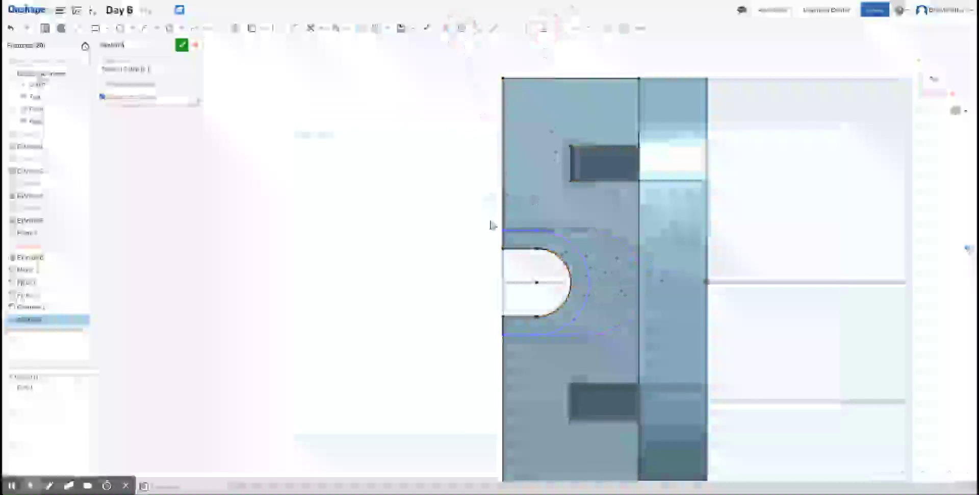
pyautogui.click(542, 247)
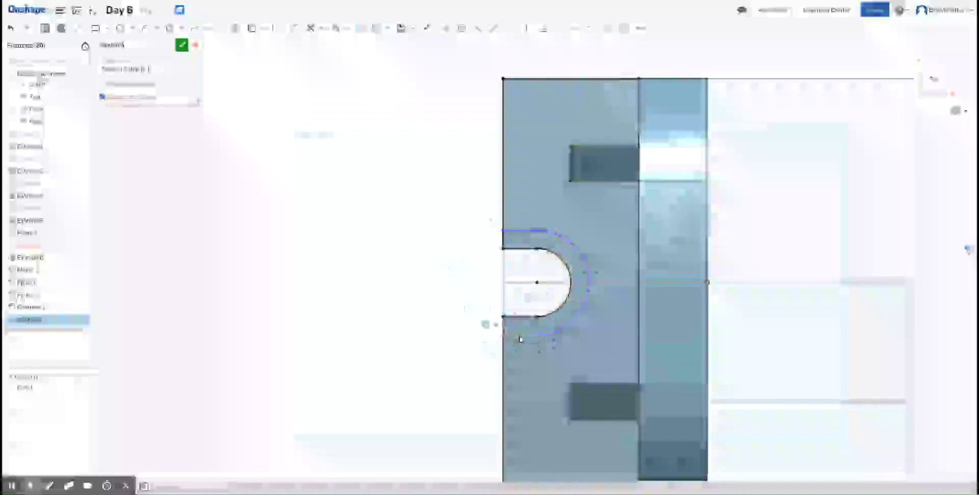
pyautogui.click(525, 233)
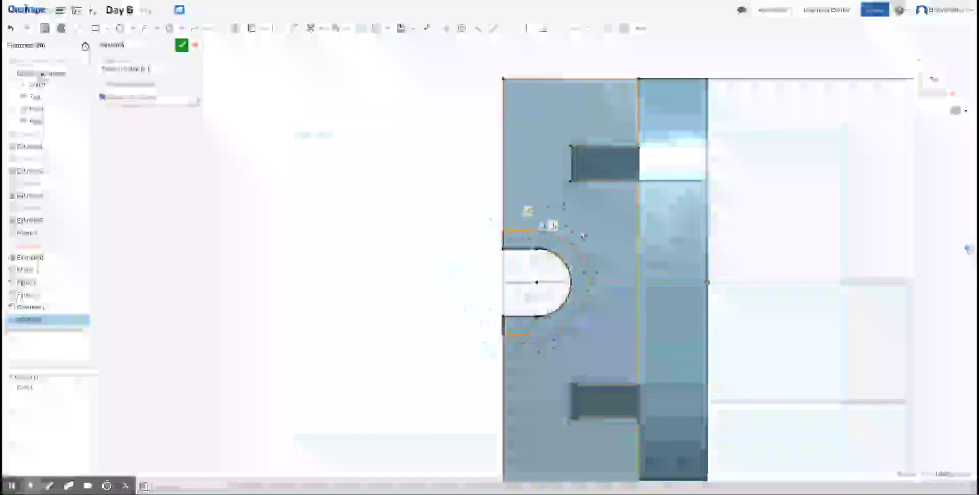
pyautogui.click(559, 28)
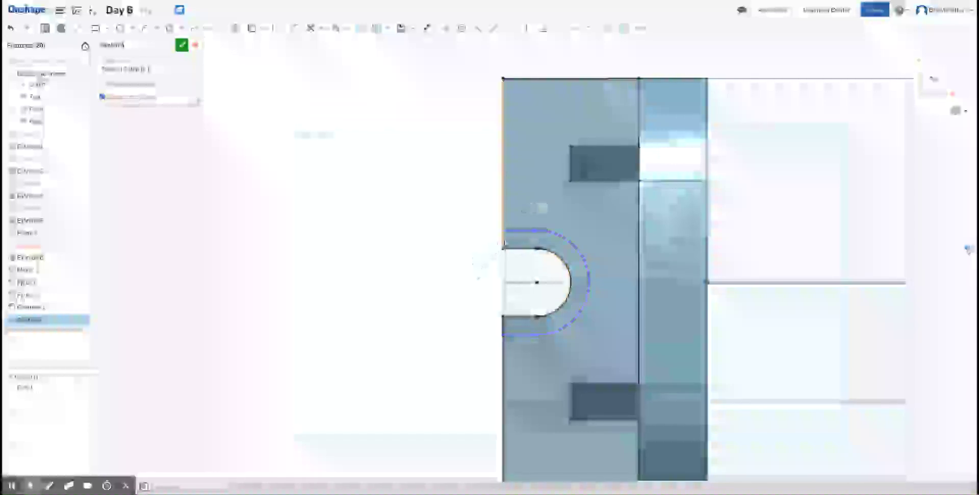
# Dimension the distance from the part's left edge to the new line as 0.75
pyautogui.click(503, 230)
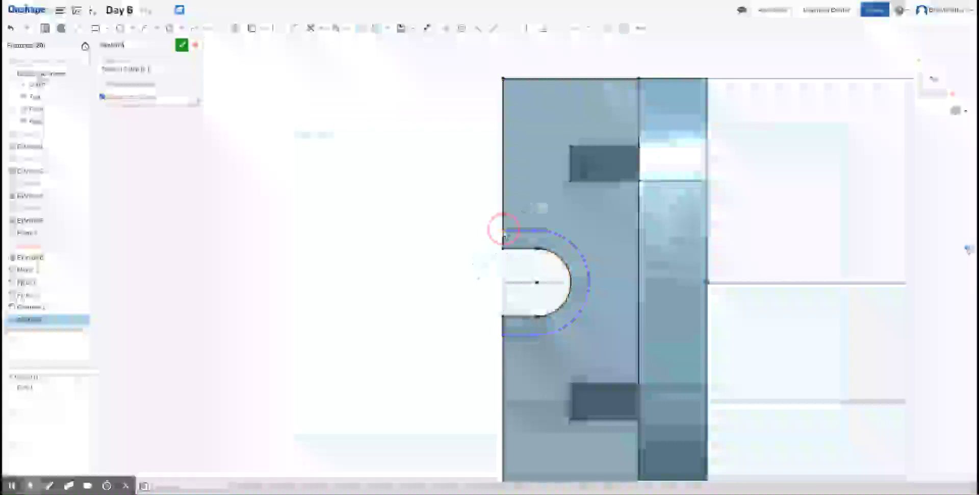
pyautogui.click(499, 247)
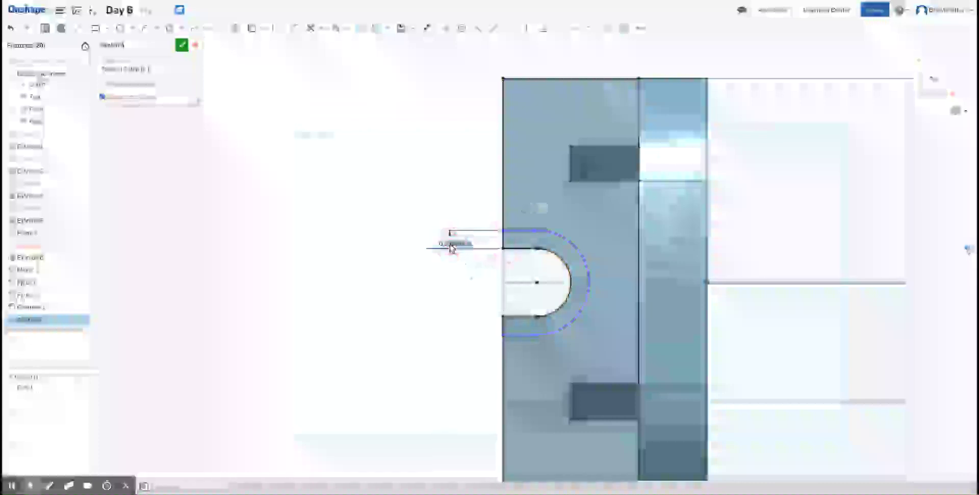
pyautogui.click(451, 248)
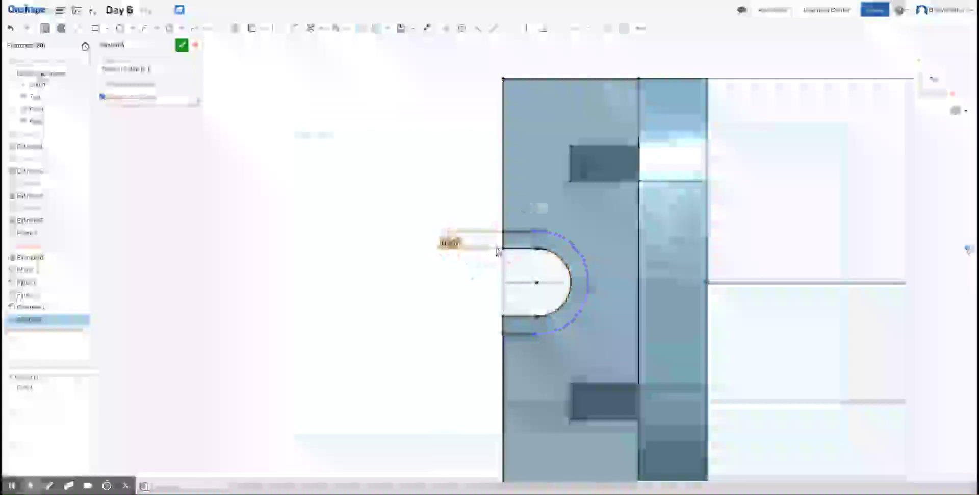
pyautogui.write('0.75')
pyautogui.press('Return')
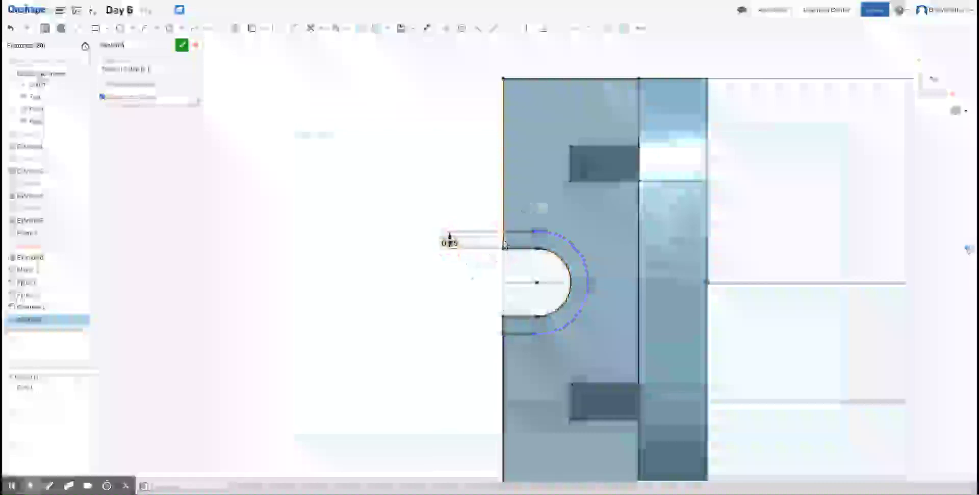
# Set and confirm the offset distance of the arc around the slot
pyautogui.press('d')
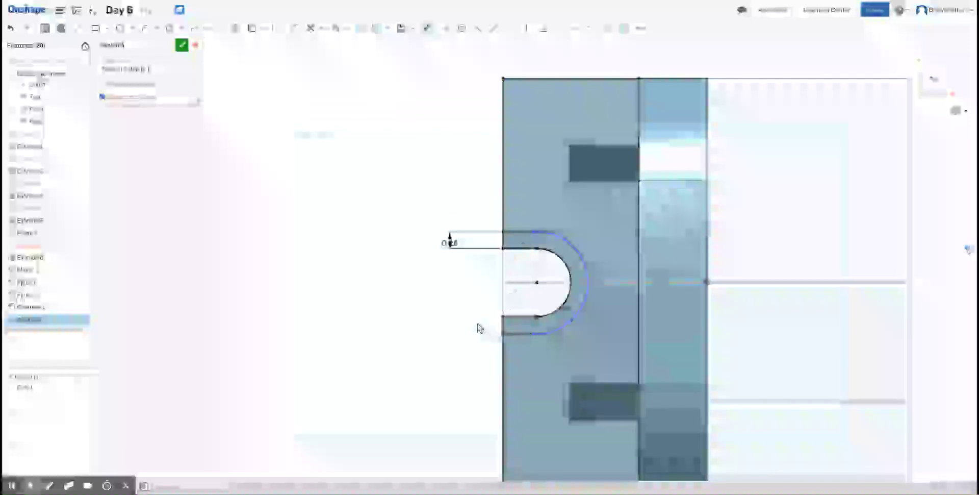
pyautogui.click(584, 265)
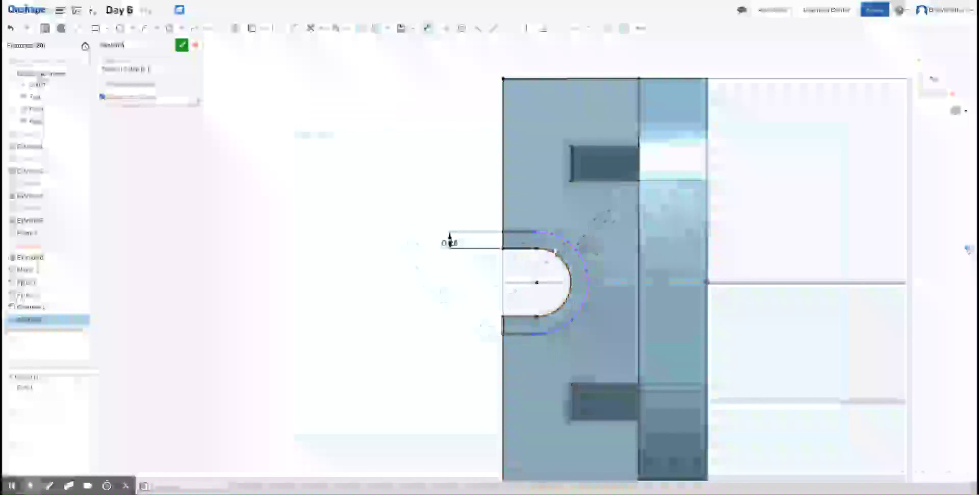
pyautogui.click(599, 217)
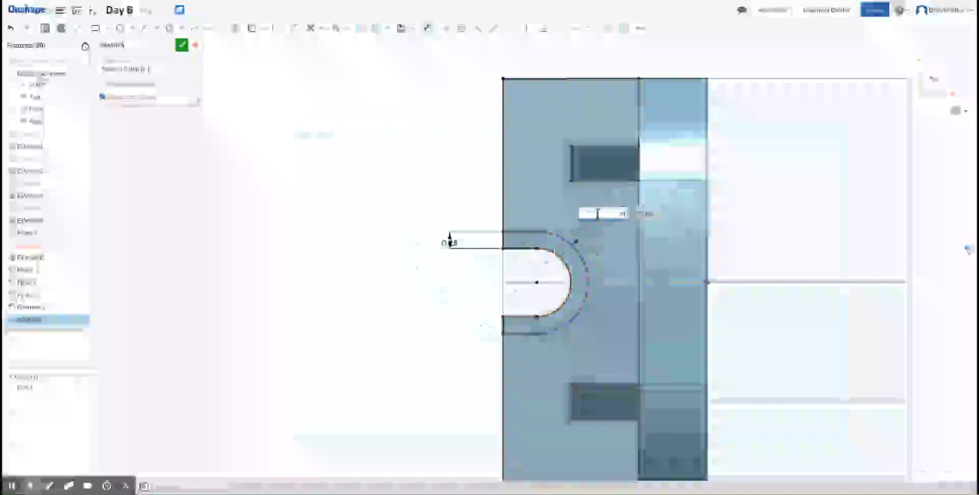
pyautogui.press('Return')
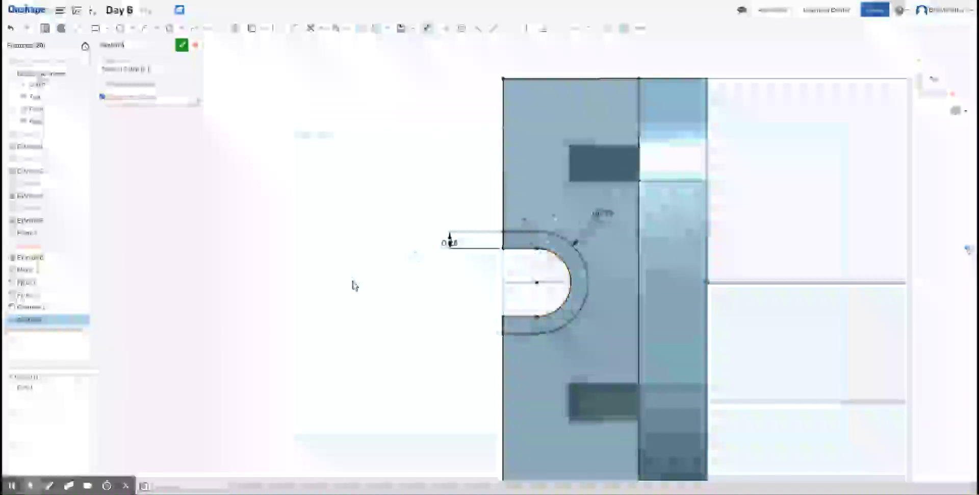
pyautogui.moveTo(426, 301)
pyautogui.mouseDown(button='right')
pyautogui.moveTo(448, 291)
pyautogui.moveTo(438, 307)
pyautogui.mouseUp(button='right')
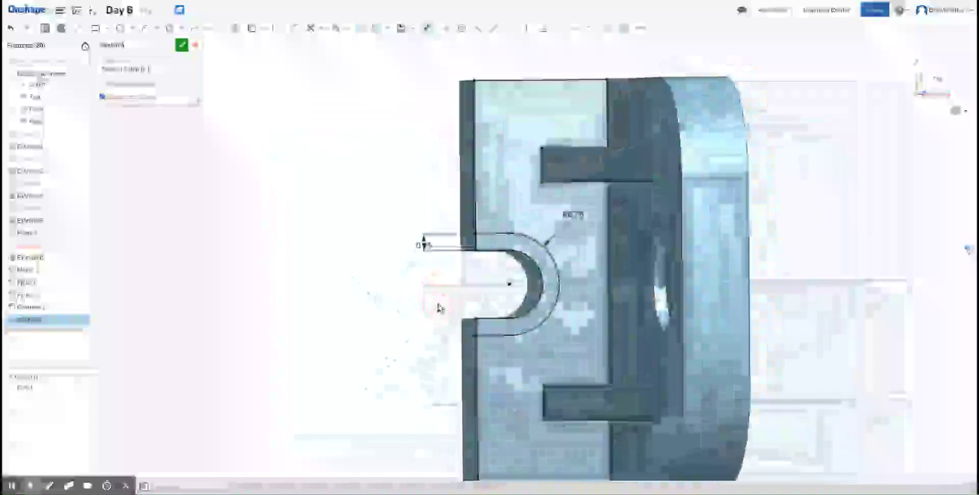
# Finish the sketch and extrude-remove the ring region around the slot into the base
pyautogui.click(181, 45)
pyautogui.moveTo(310, 250); pyautogui.dragTo(354, 246, button='right')
pyautogui.click(457, 249)
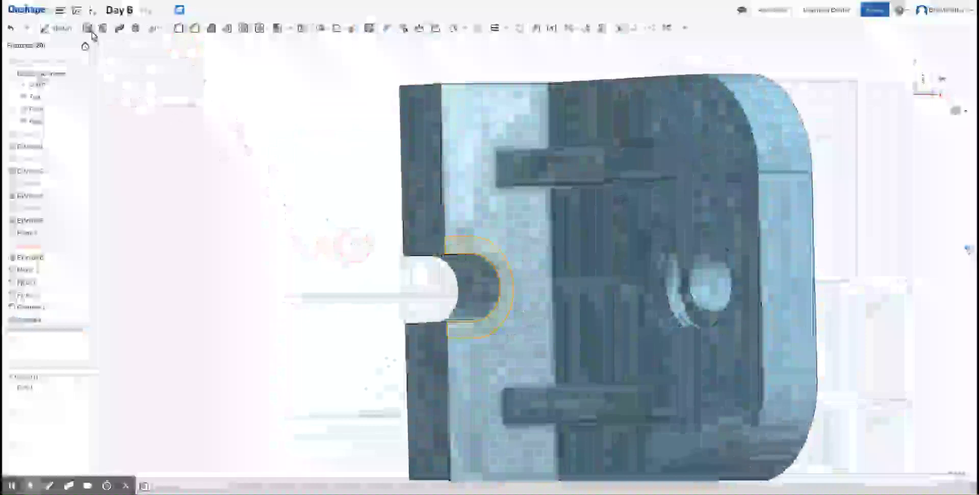
pyautogui.click(90, 31)
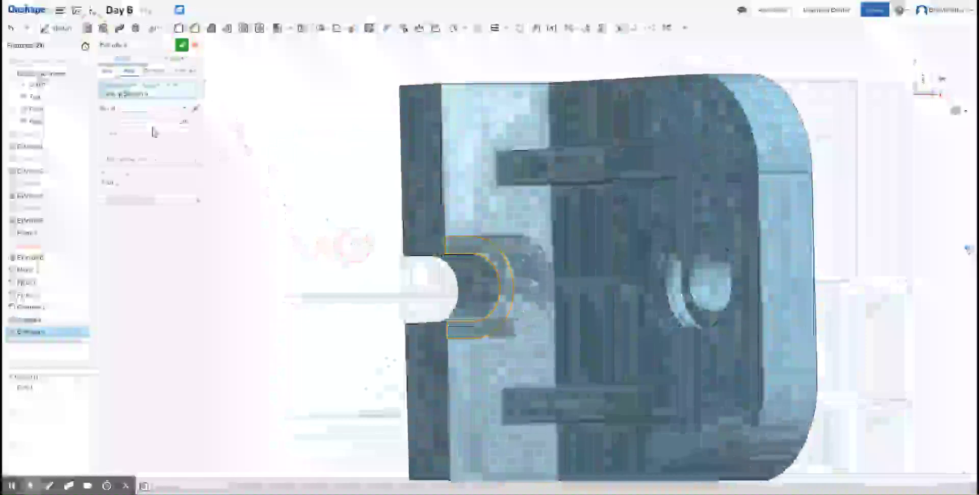
pyautogui.click(178, 122)
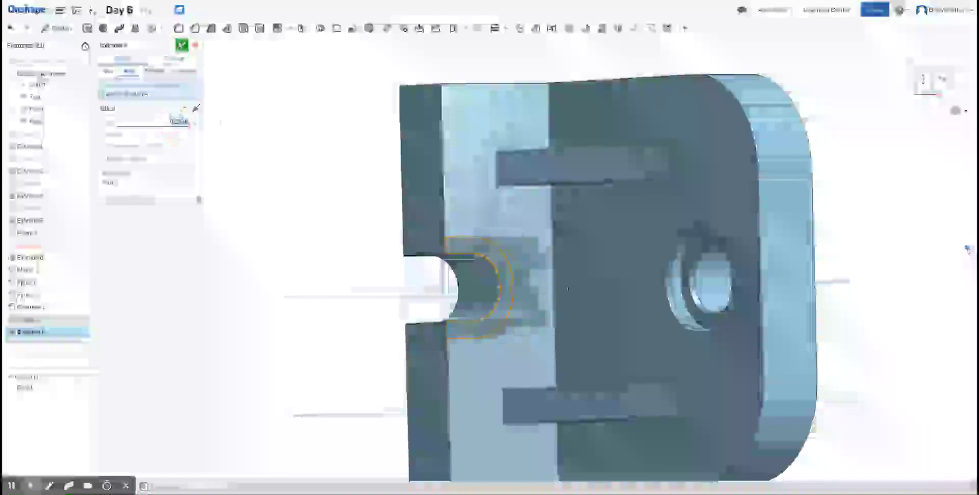
pyautogui.click(182, 45)
pyautogui.click(317, 211)
pyautogui.moveTo(317, 212); pyautogui.dragTo(332, 181, button='right')
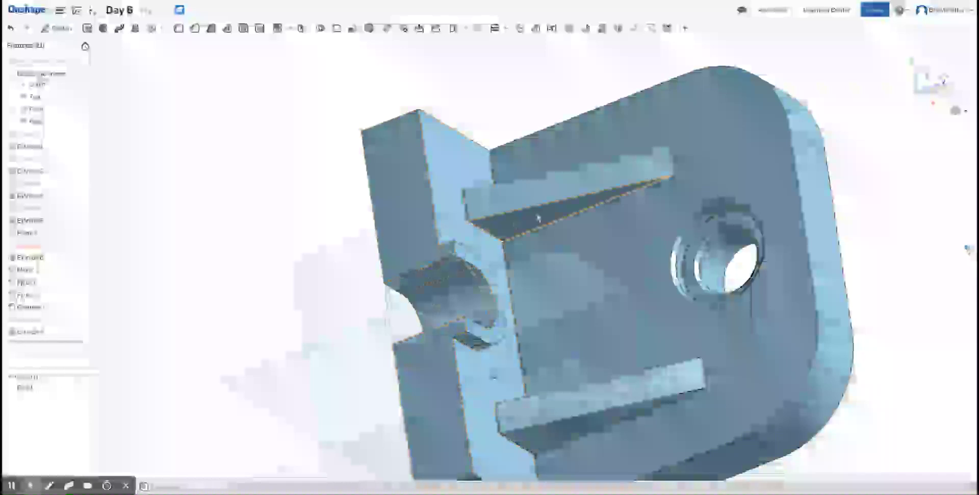
# In isometric view, select the rib face and start a fillet on its sloping edges
pyautogui.moveTo(238, 155); pyautogui.dragTo(214, 151, button='right')
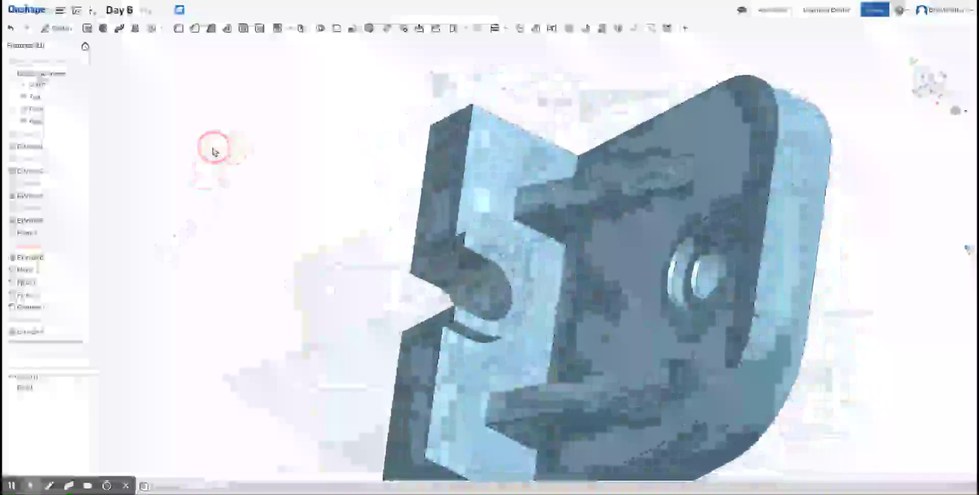
pyautogui.click(932, 85)
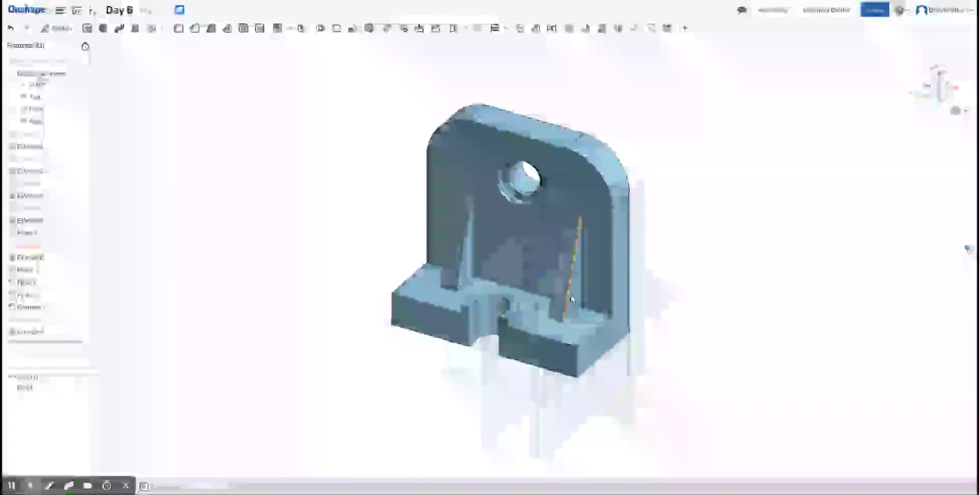
pyautogui.click(575, 297)
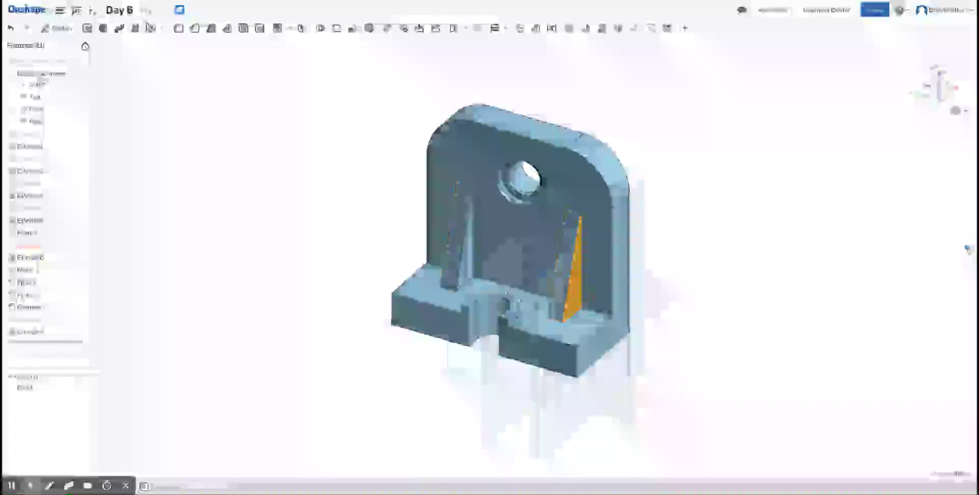
pyautogui.click(182, 28)
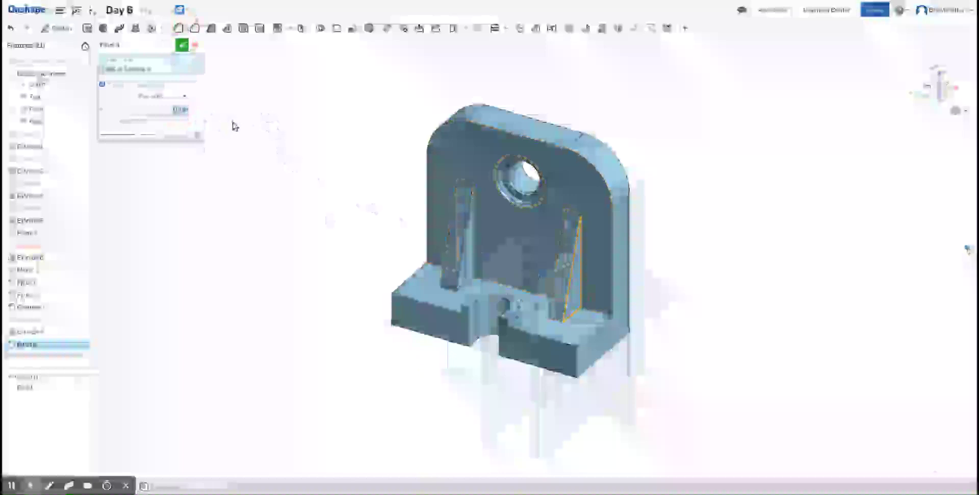
# Accept a Constant cross-section fillet on both ribs' sloping edges
pyautogui.click(179, 106)
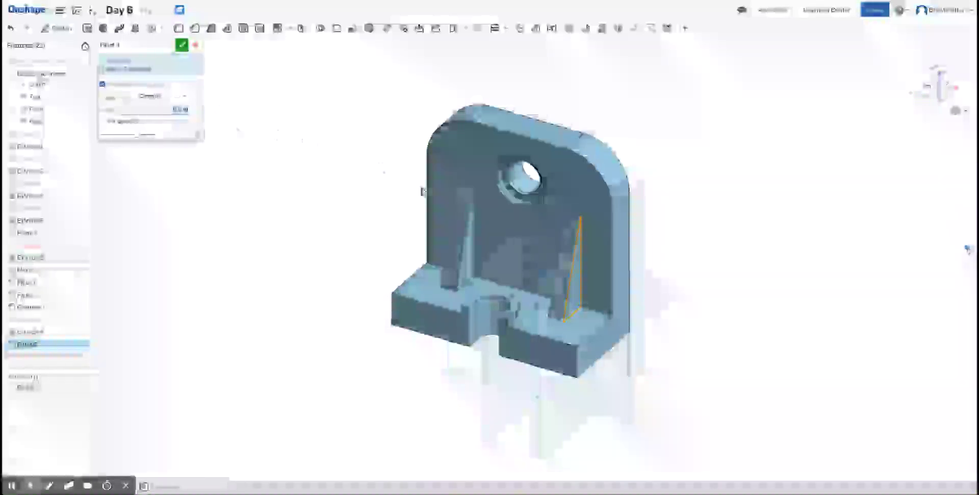
pyautogui.click(185, 47)
pyautogui.moveTo(323, 215)
pyautogui.mouseDown(button='right')
pyautogui.moveTo(363, 234)
pyautogui.moveTo(301, 208)
pyautogui.mouseUp(button='right')
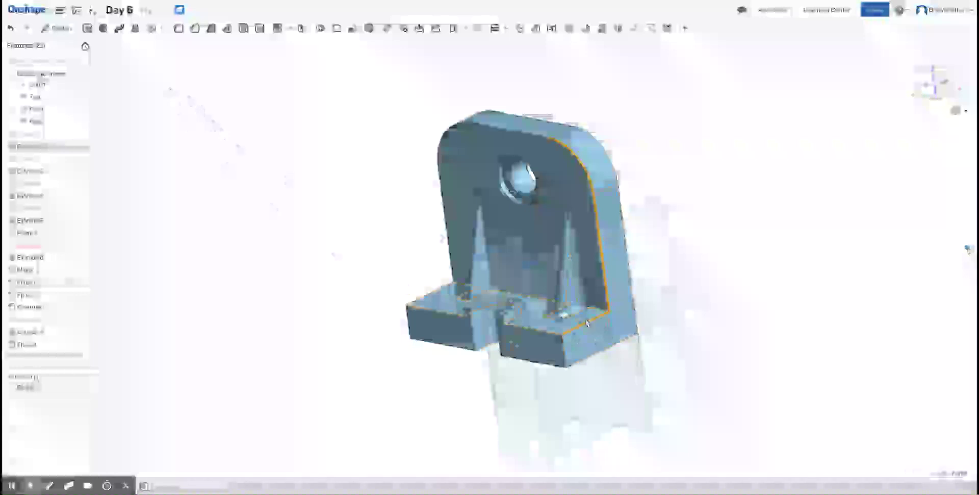
# Fillet the outer edges along the upright plate's curved outline, checking from the back
pyautogui.click(179, 28)
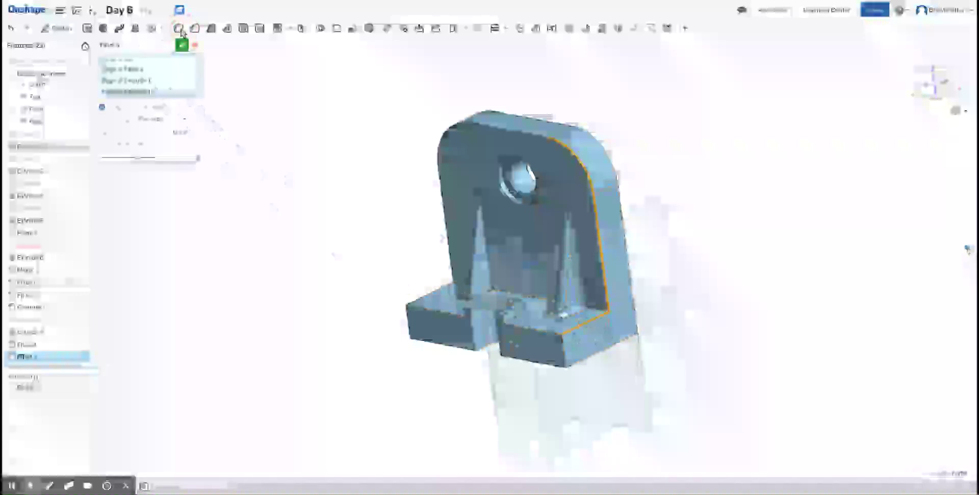
pyautogui.moveTo(347, 179); pyautogui.dragTo(403, 181, button='right')
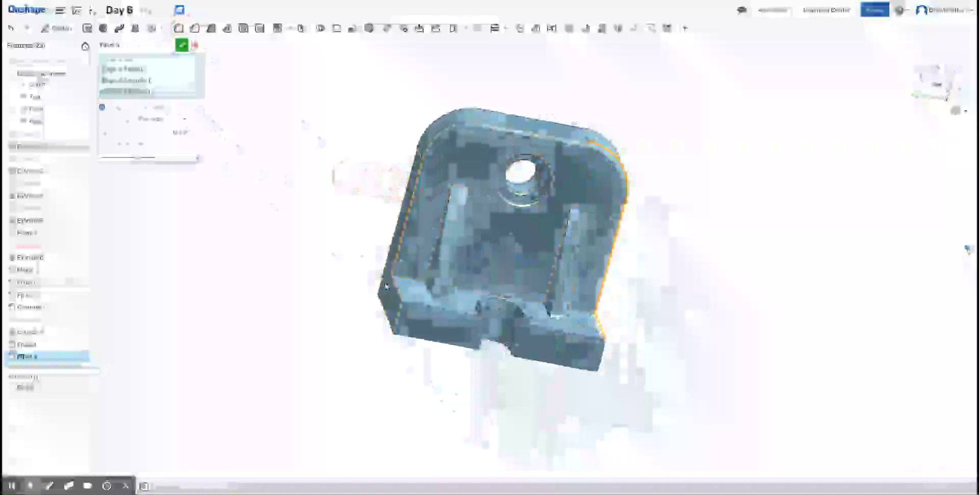
pyautogui.moveTo(704, 173)
pyautogui.mouseDown(button='right')
pyautogui.moveTo(687, 166)
pyautogui.moveTo(672, 216)
pyautogui.moveTo(704, 166)
pyautogui.moveTo(690, 184)
pyautogui.moveTo(639, 174)
pyautogui.moveTo(707, 179)
pyautogui.mouseUp(button='right')
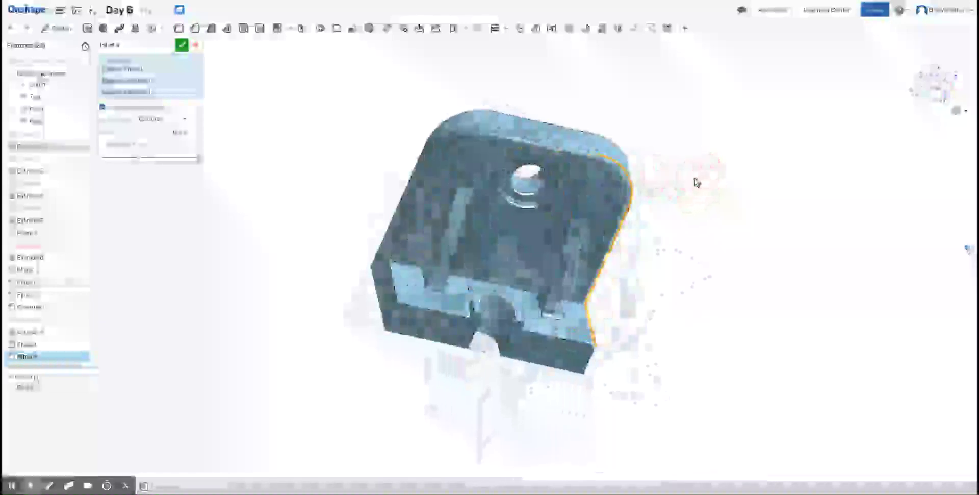
pyautogui.click(183, 45)
pyautogui.moveTo(664, 304); pyautogui.dragTo(635, 271, button='right')
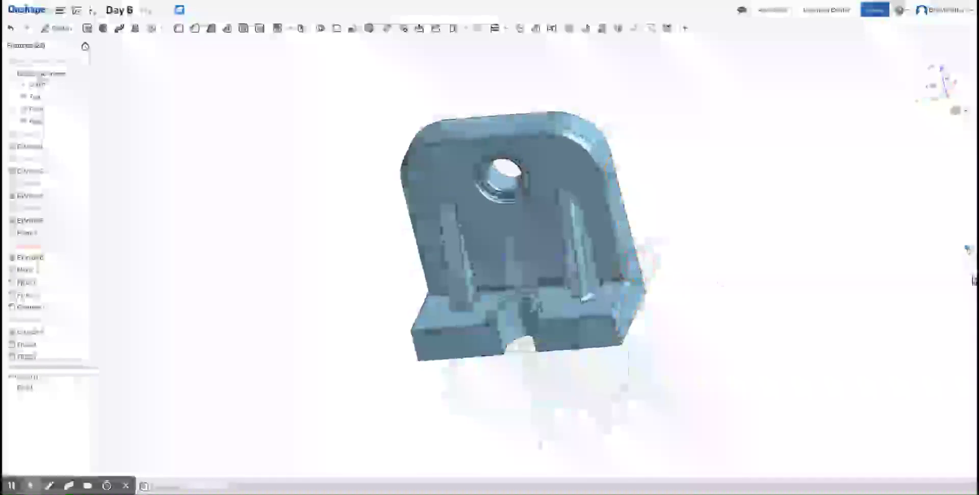
pyautogui.moveTo(767, 283); pyautogui.dragTo(766, 300, button='right')
# Add separate fillets to each of the slot's two curved arc edges
pyautogui.click(539, 298)
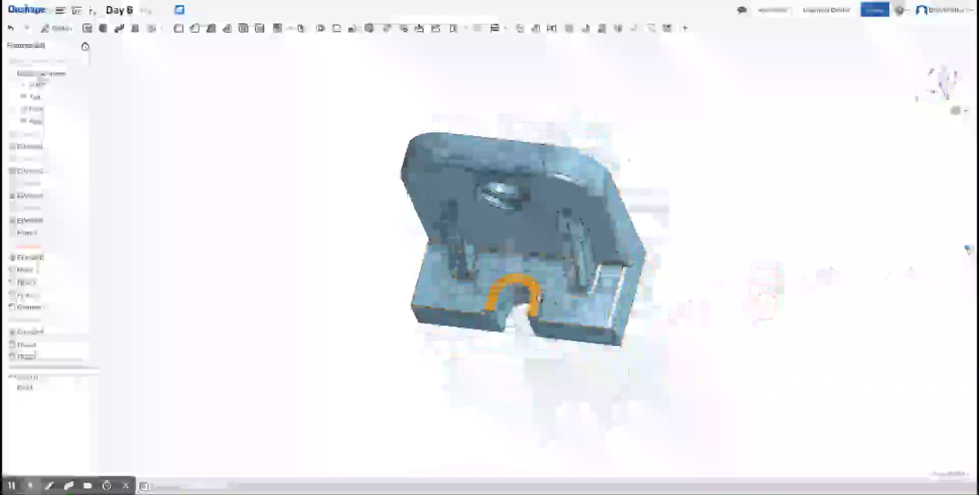
pyautogui.click(177, 29)
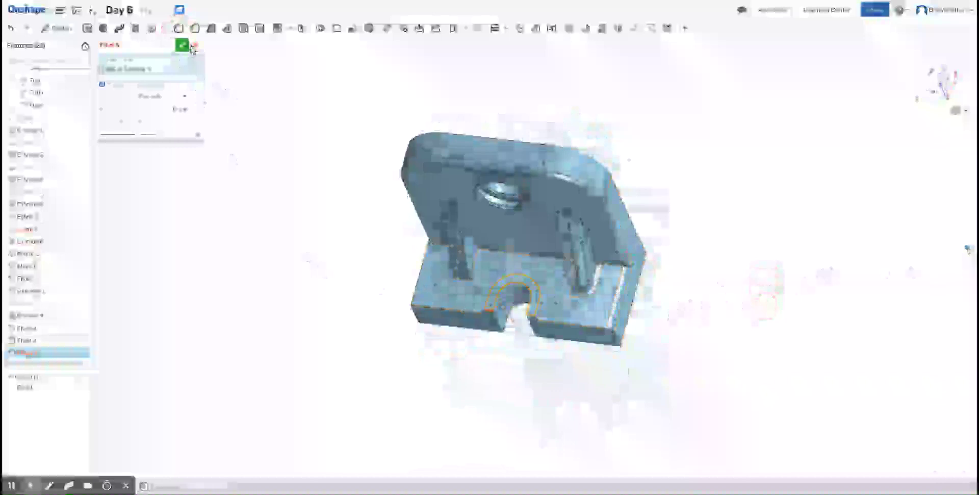
pyautogui.click(188, 46)
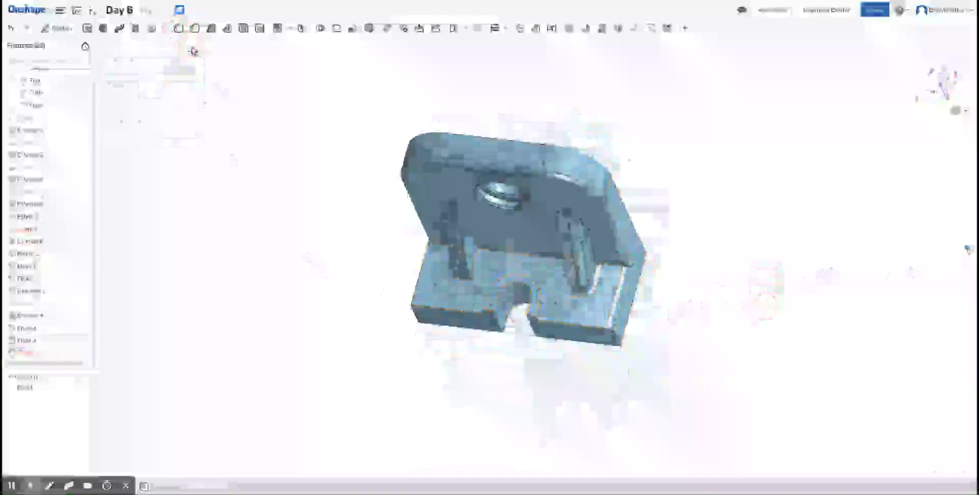
pyautogui.click(540, 294)
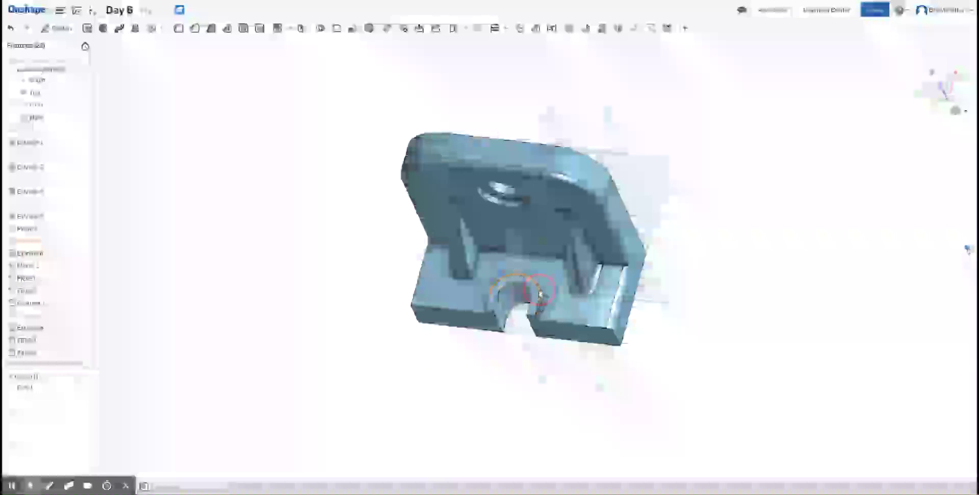
pyautogui.click(179, 29)
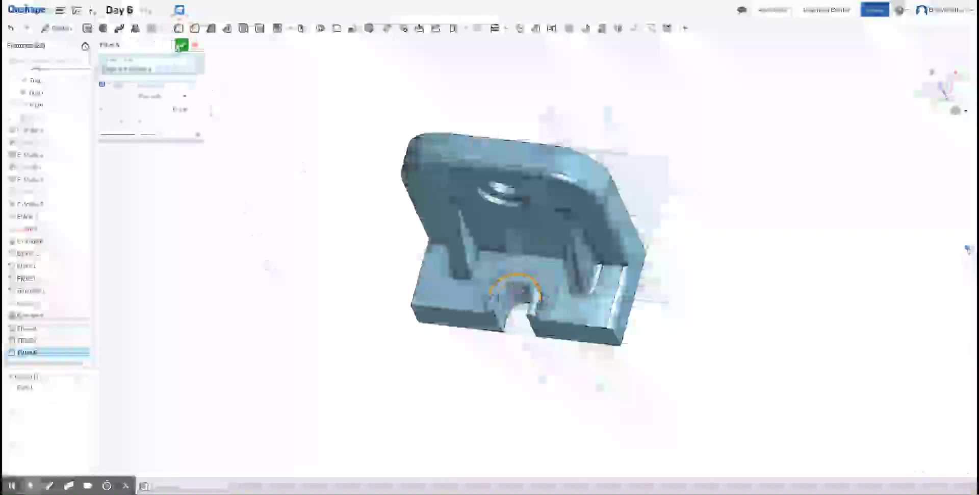
pyautogui.click(182, 46)
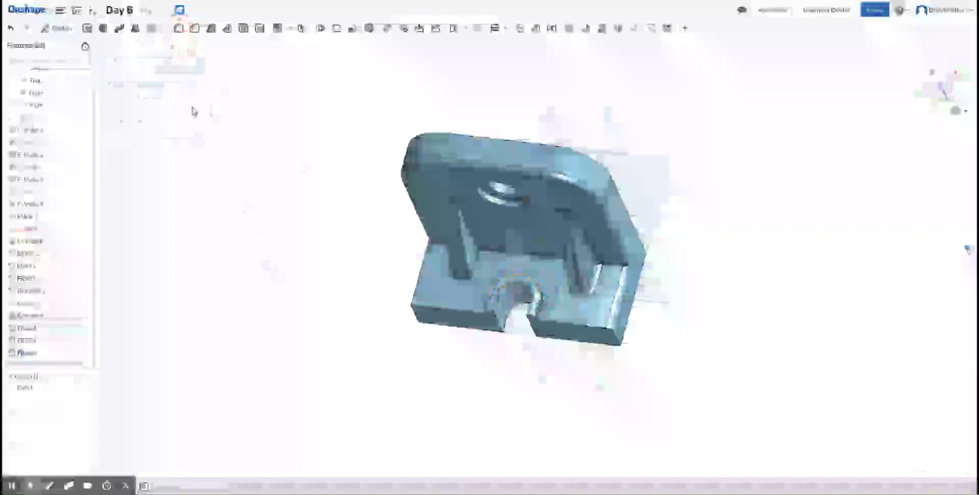
pyautogui.moveTo(708, 270); pyautogui.dragTo(690, 301, button='right')
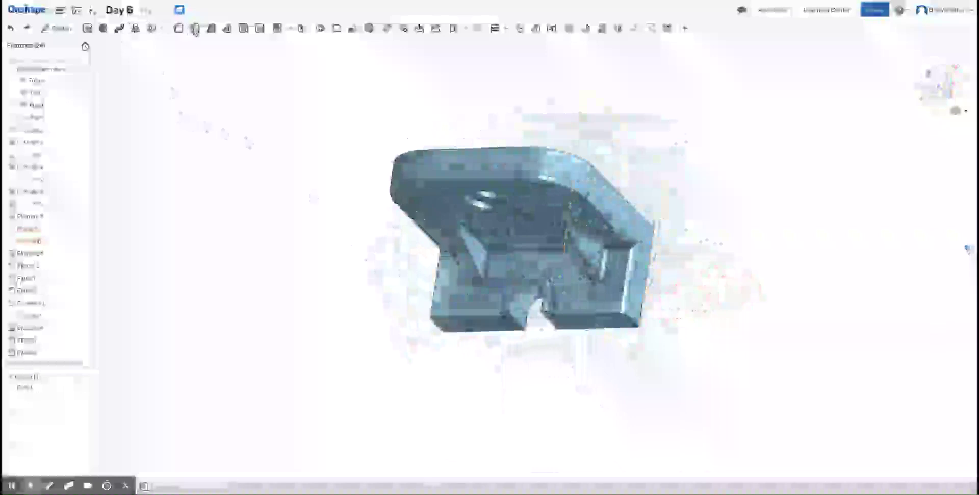
# Chamfer the notch's curved counterbore rim in the base, then orbit to inspect the bracket
pyautogui.click(178, 28)
pyautogui.click(544, 279)
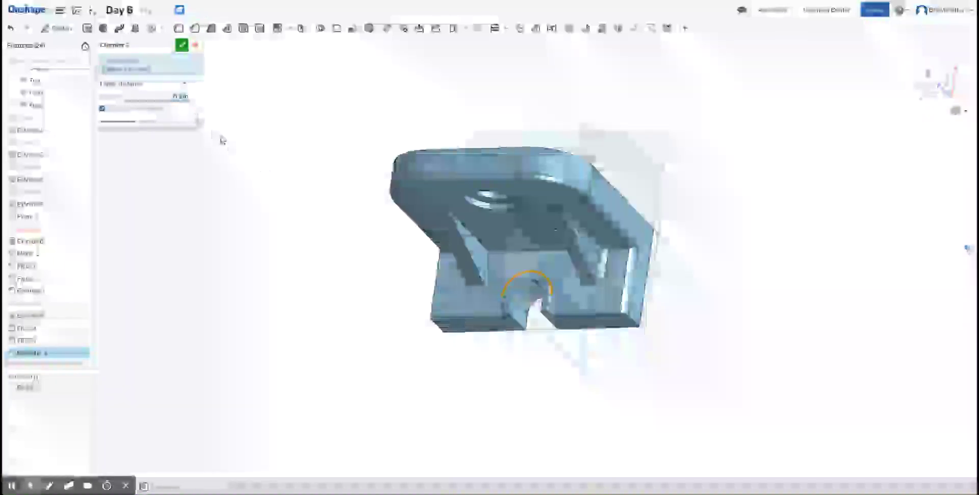
pyautogui.click(181, 45)
pyautogui.moveTo(782, 306); pyautogui.dragTo(755, 315, button='right')
pyautogui.moveTo(791, 304); pyautogui.dragTo(734, 275, button='right')
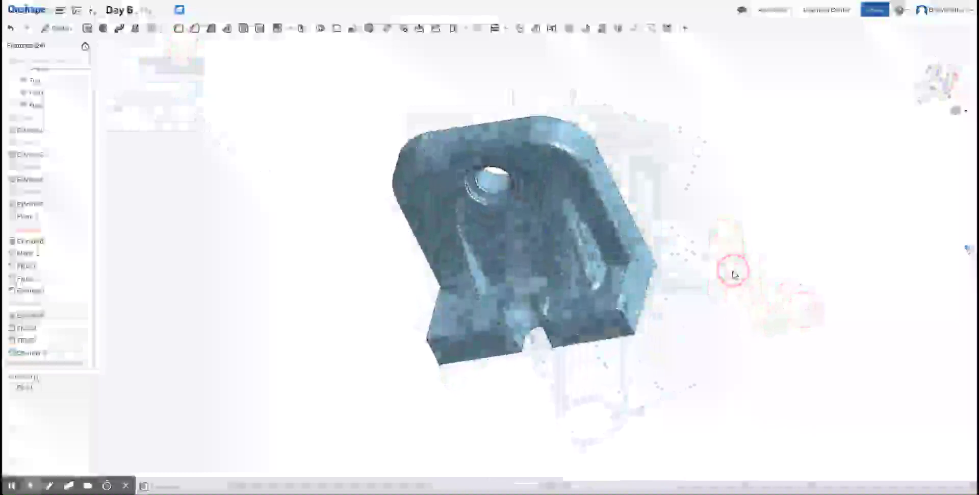